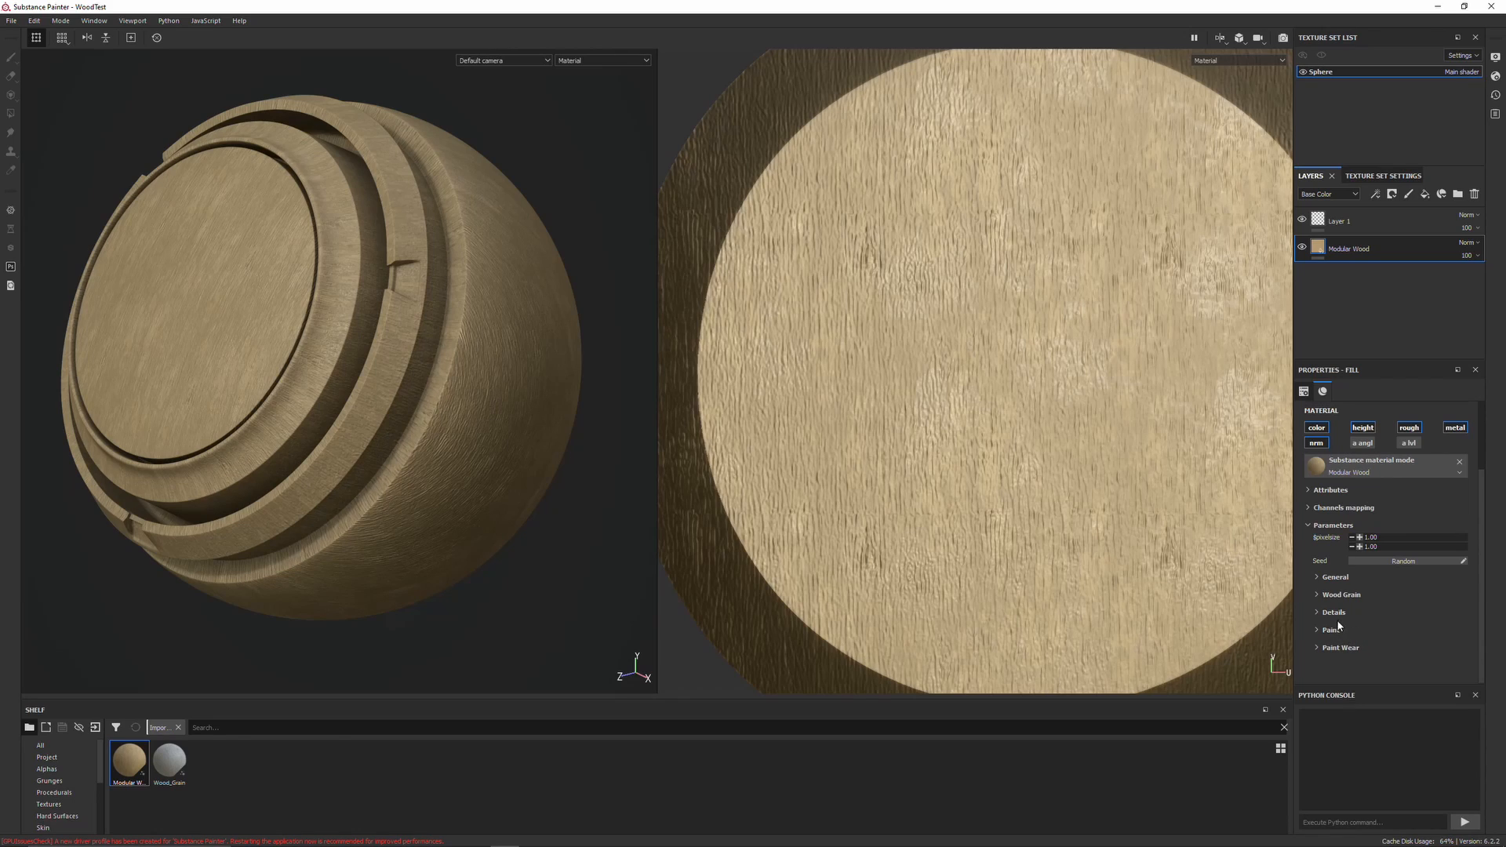
Expand the General parameters of the Modular Wood fill material
left_click(1317, 581)
scroll(1311, 591, "down", 1)
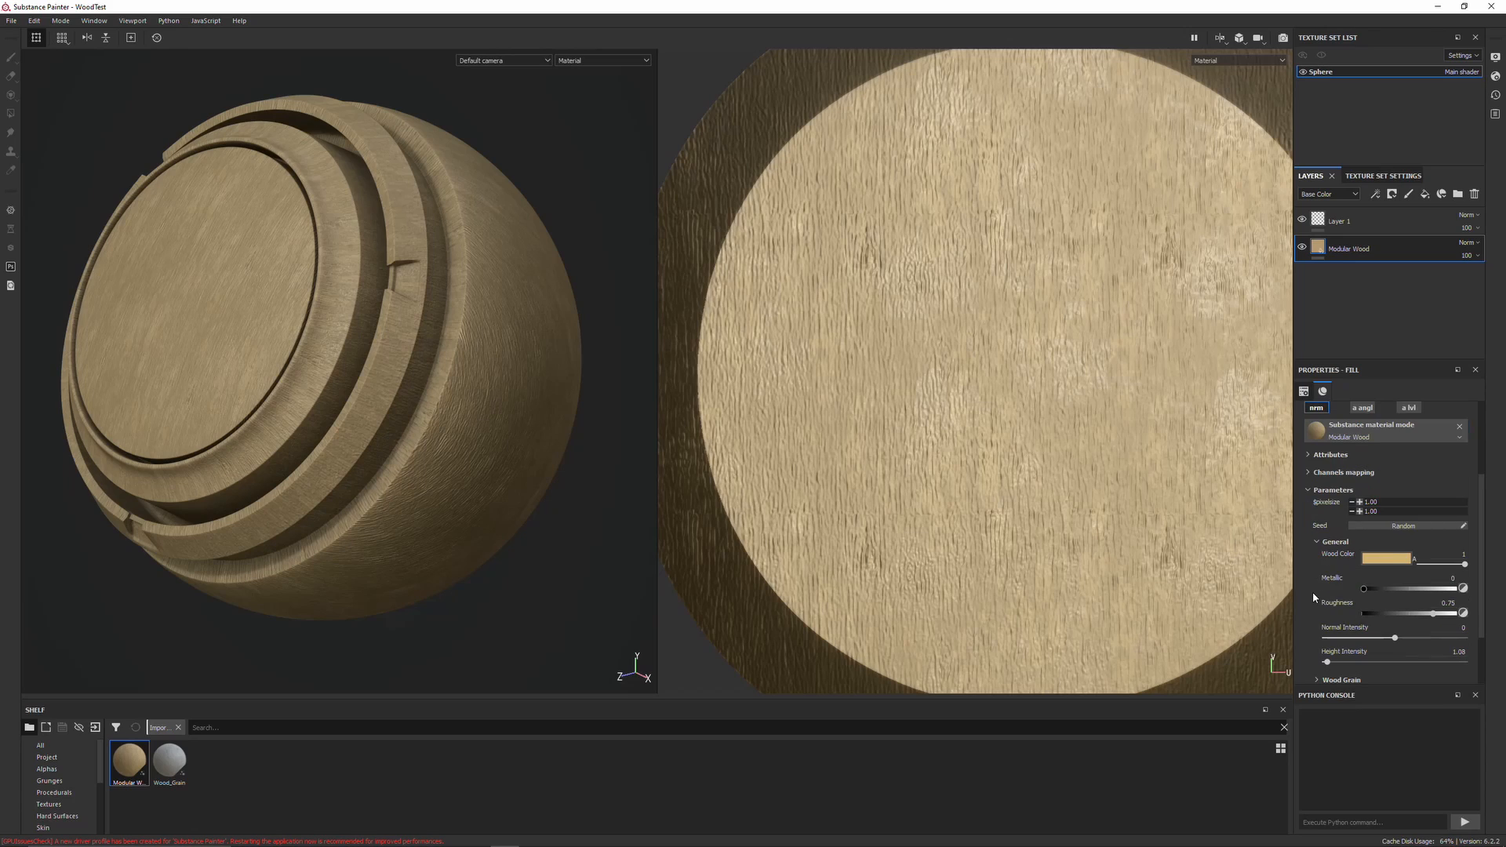
scroll(1326, 565, "down", 1)
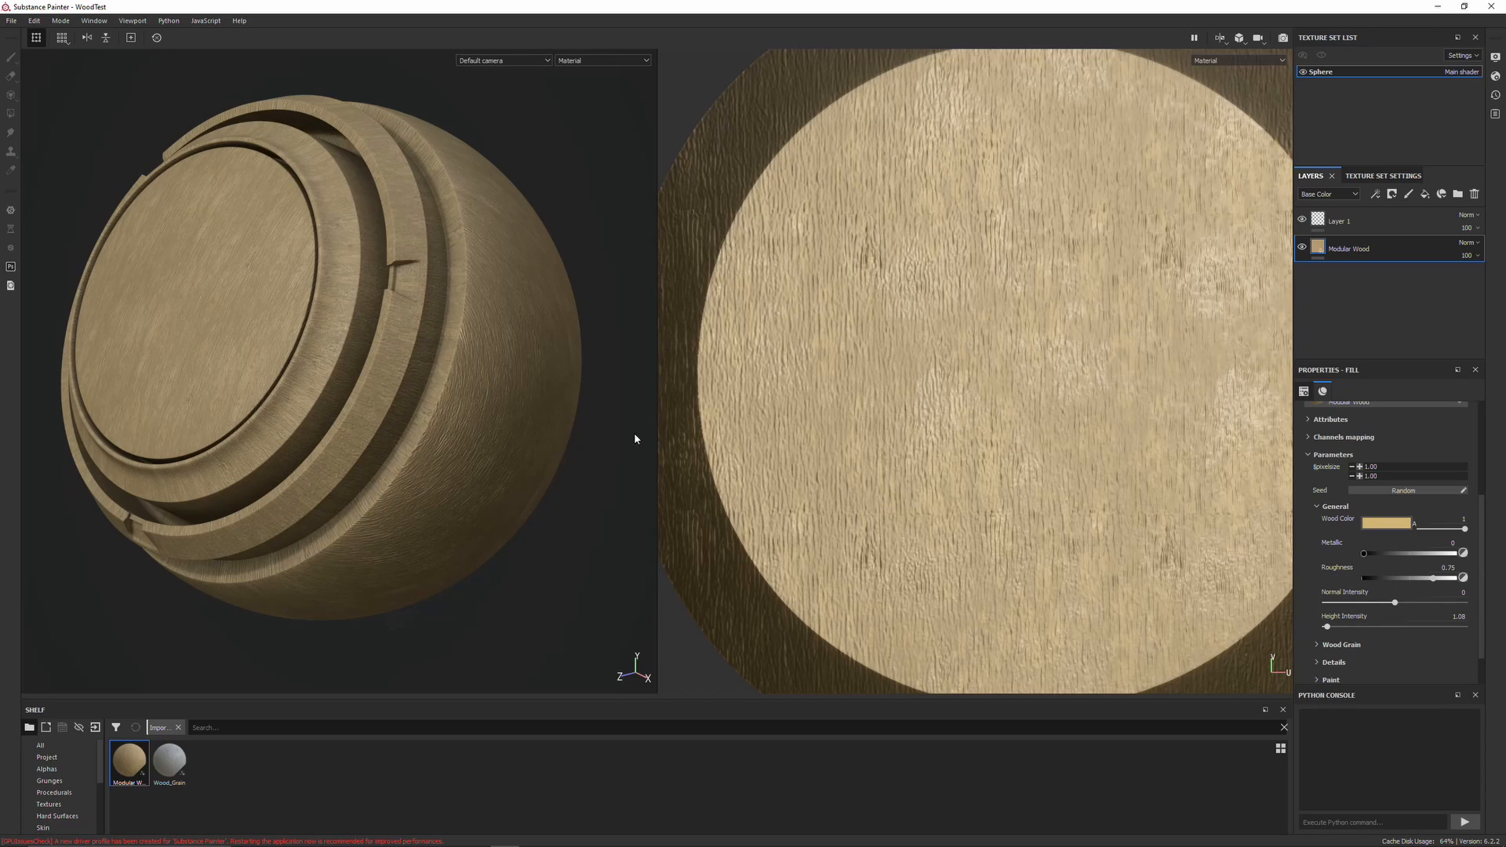
Try raising Height Intensity to about 4.3, then return it to 1.08
left_click_drag(1327, 627, 1335, 628)
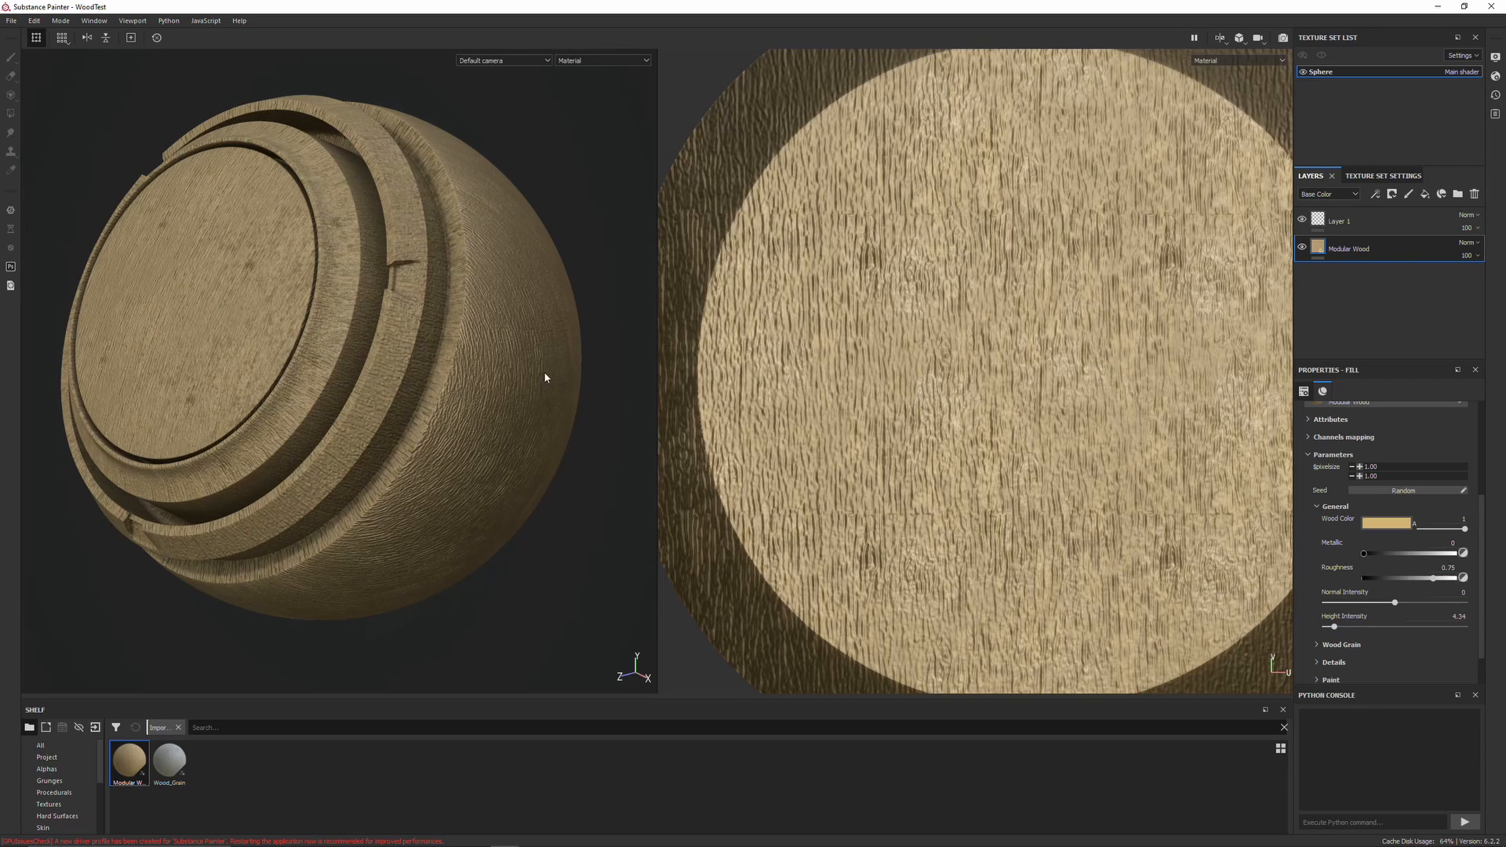
left_click_drag(1333, 629, 1326, 631)
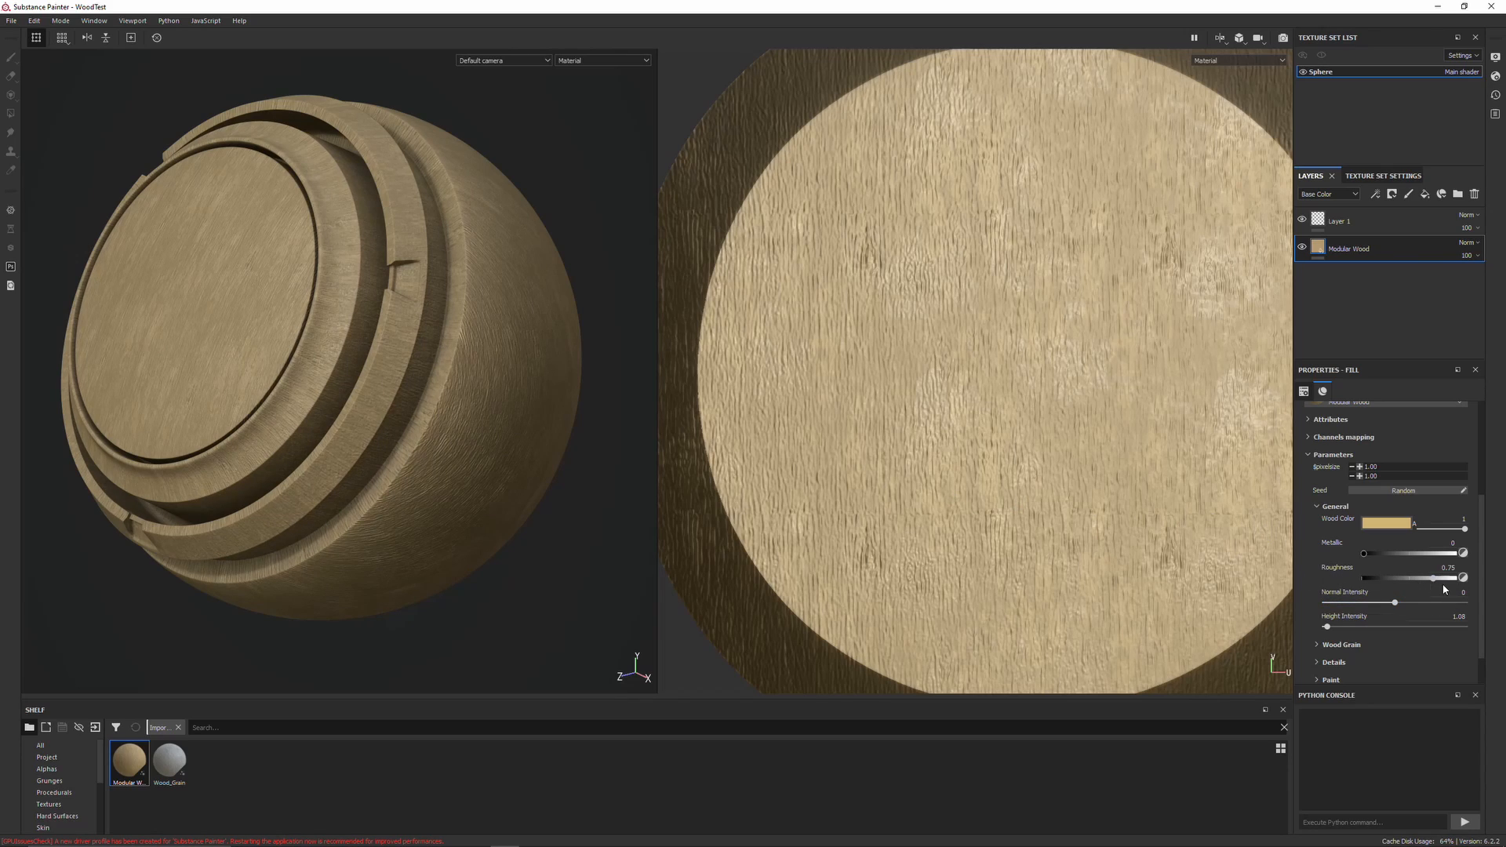
Lower the material's Roughness to about 0.49
left_click_drag(1434, 582, 1409, 582)
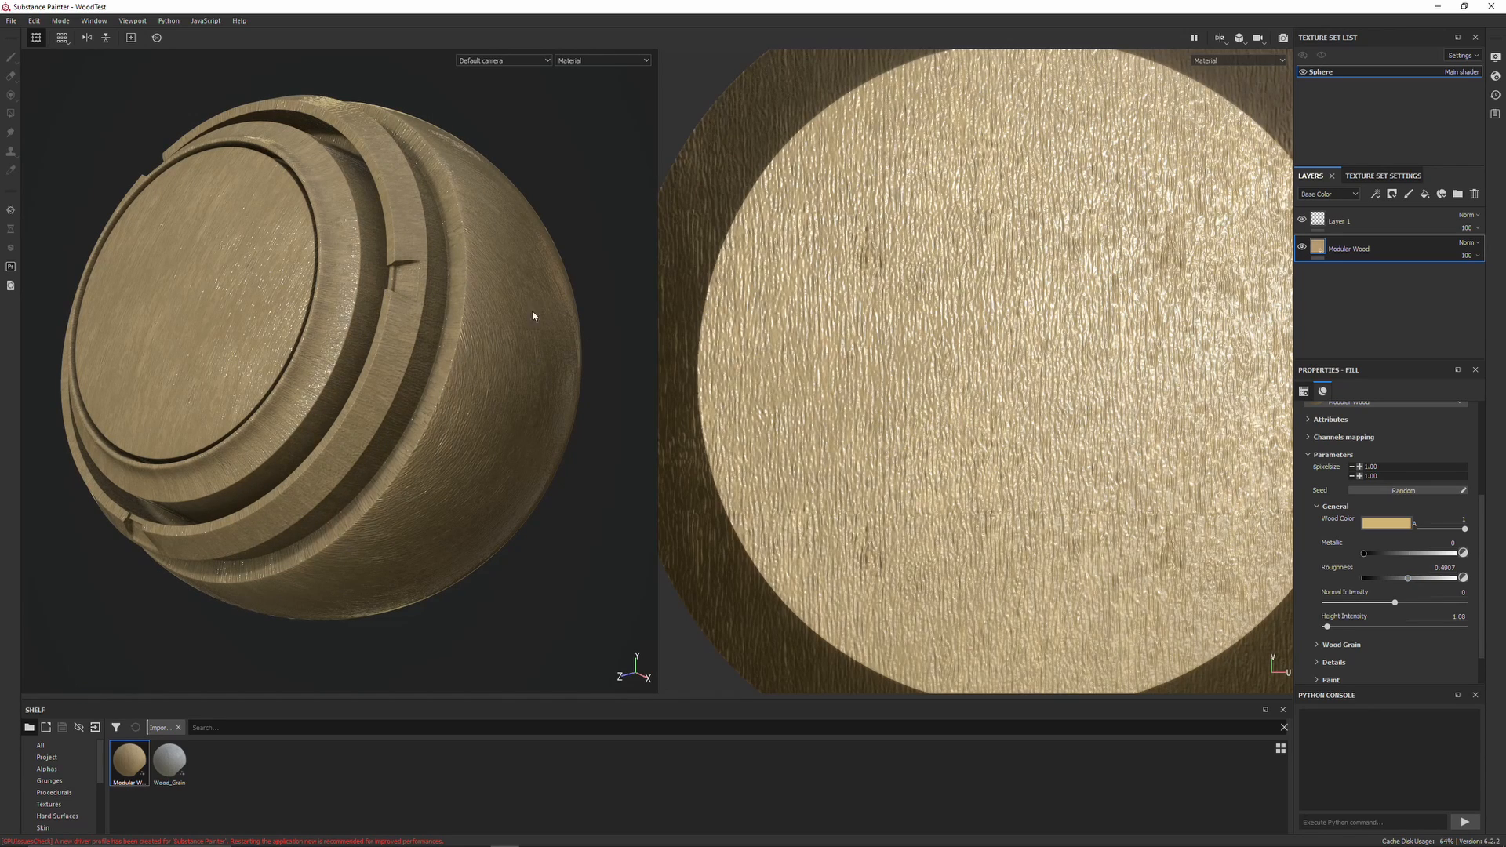
scroll(792, 395, "down", 4)
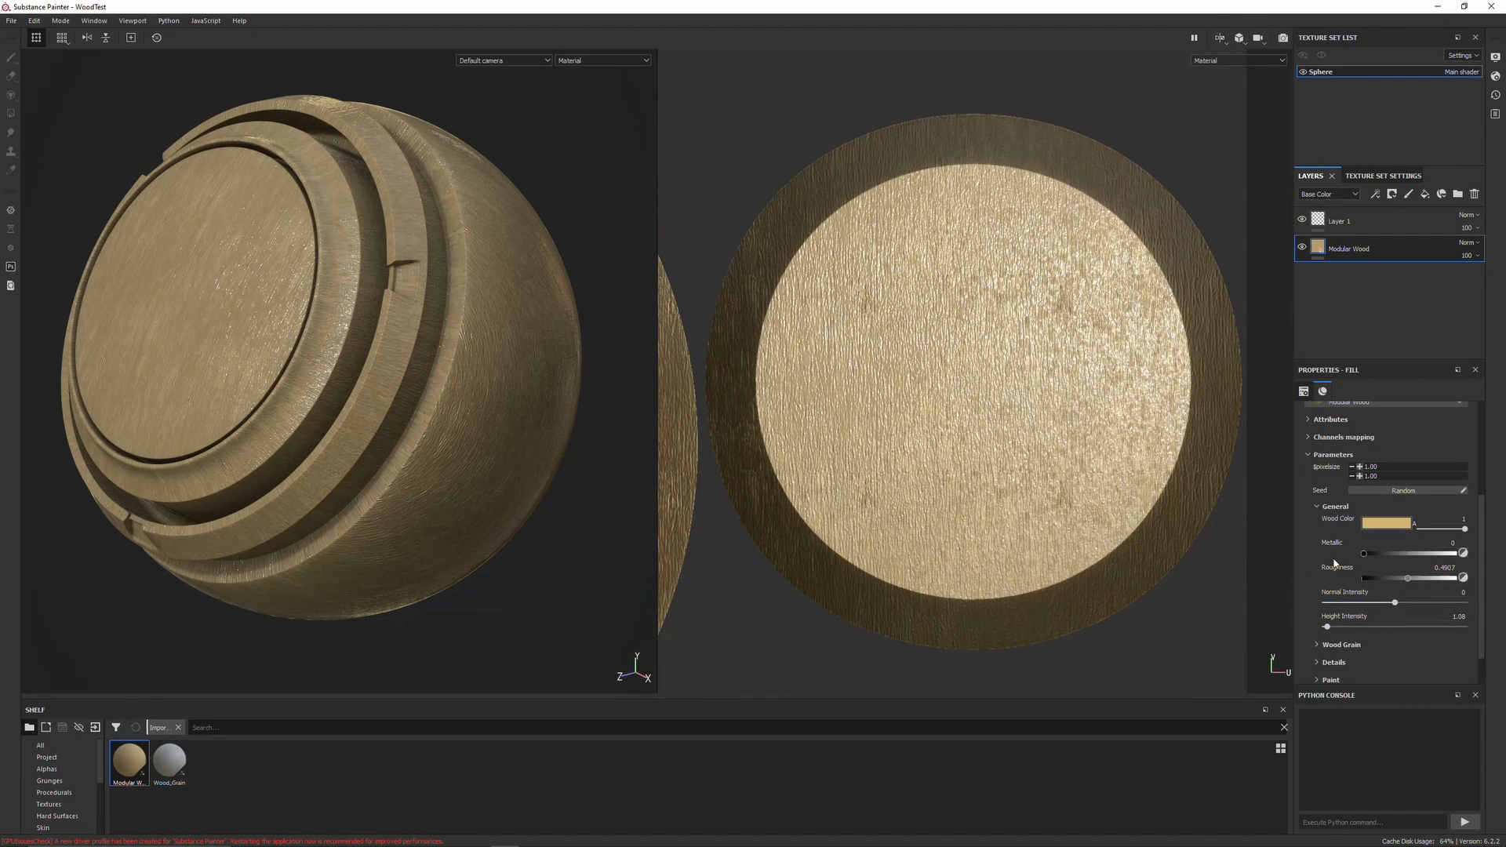
Change the Wood Color to a dark brown in the color picker
left_click(1398, 524)
left_click(1414, 618)
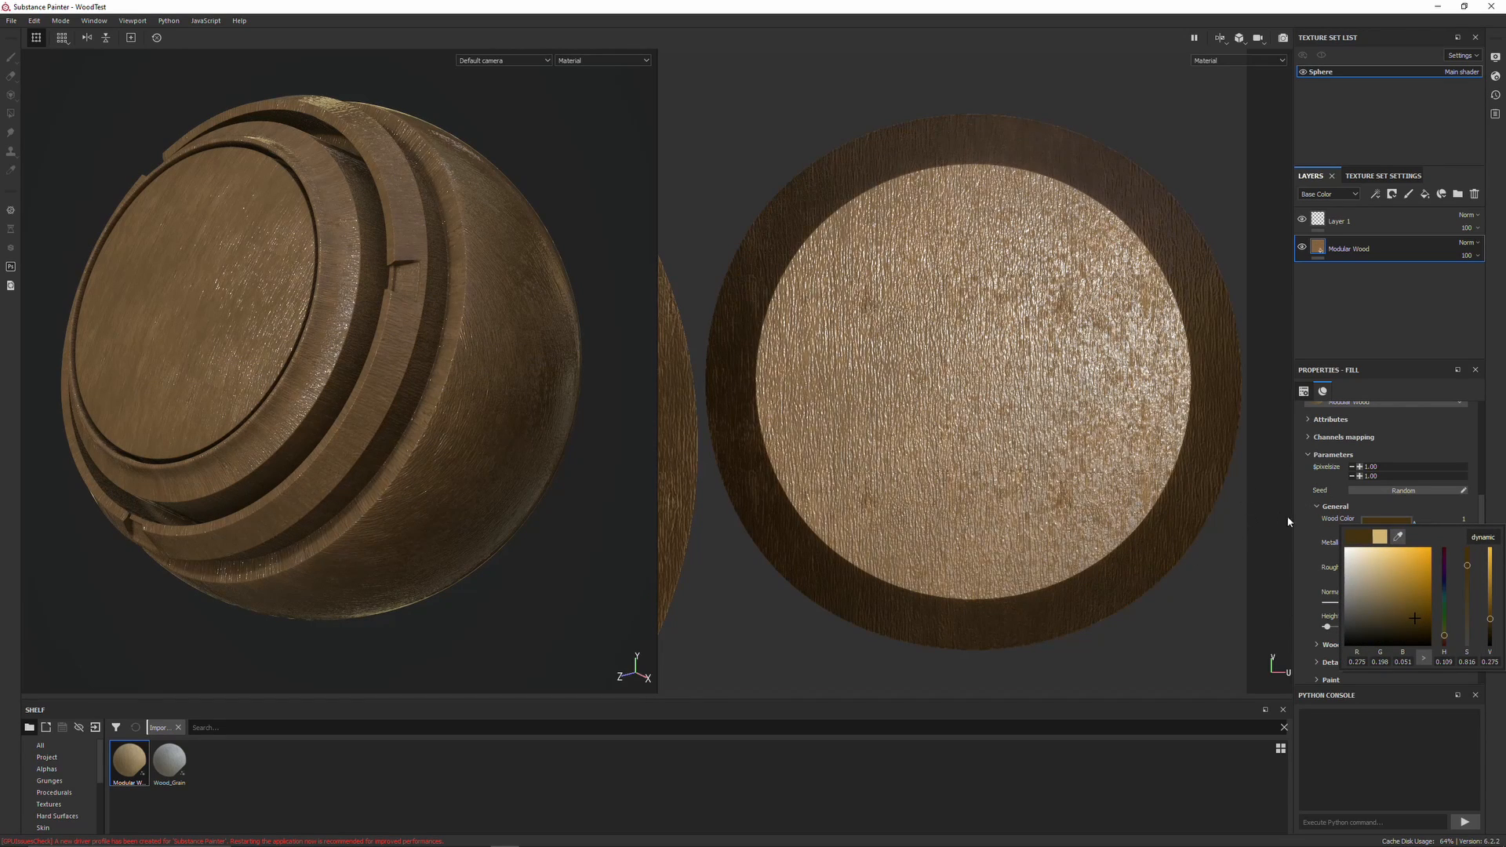
left_click(1315, 545)
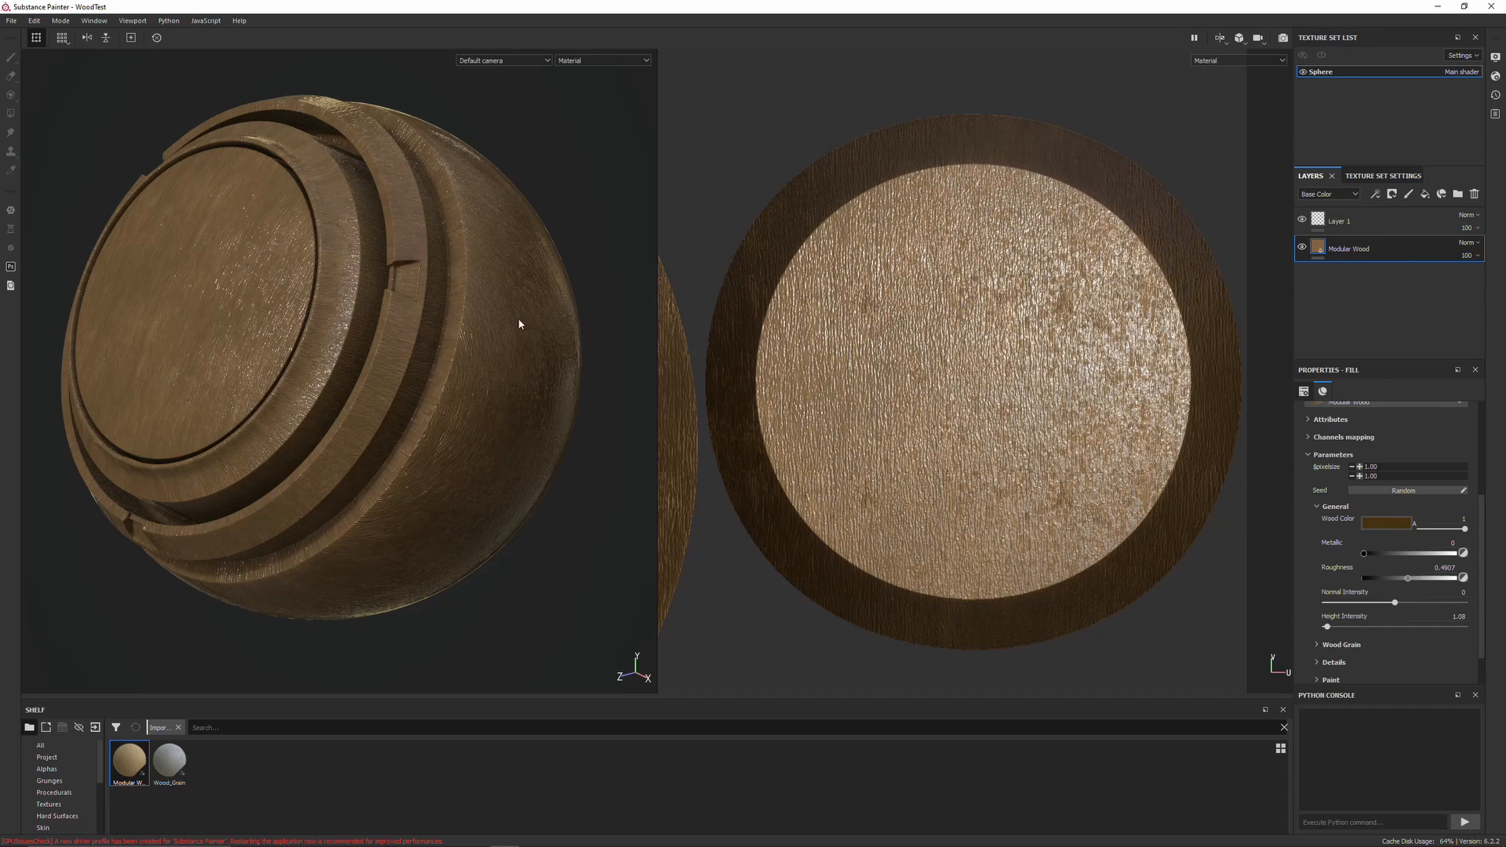
Reopen the General parameters and raise Roughness to about 0.79
left_click(1314, 507)
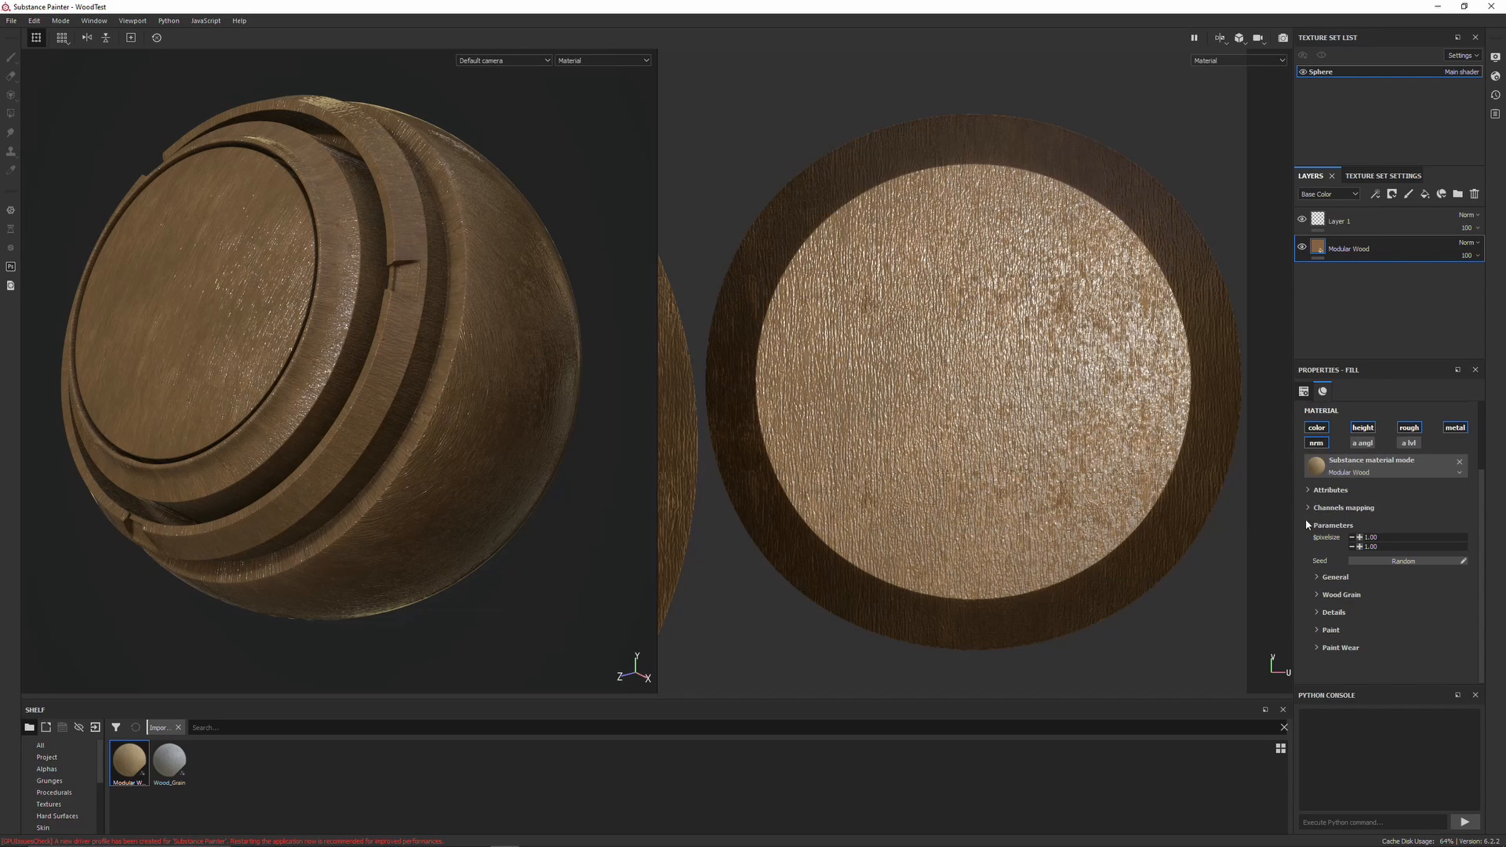
left_click(1318, 578)
left_click_drag(1409, 650, 1424, 650)
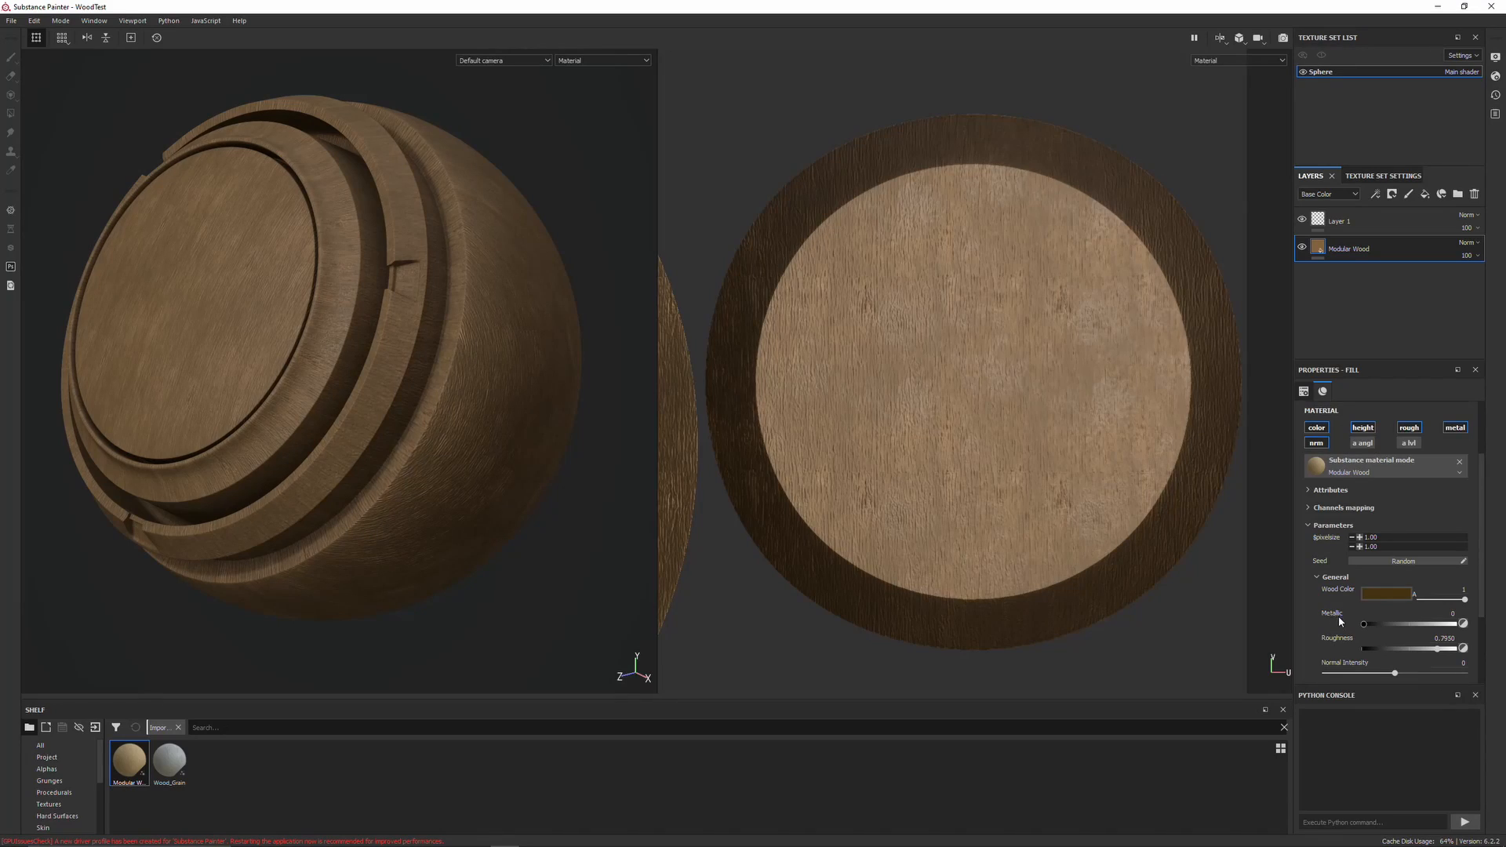
left_click(1317, 577)
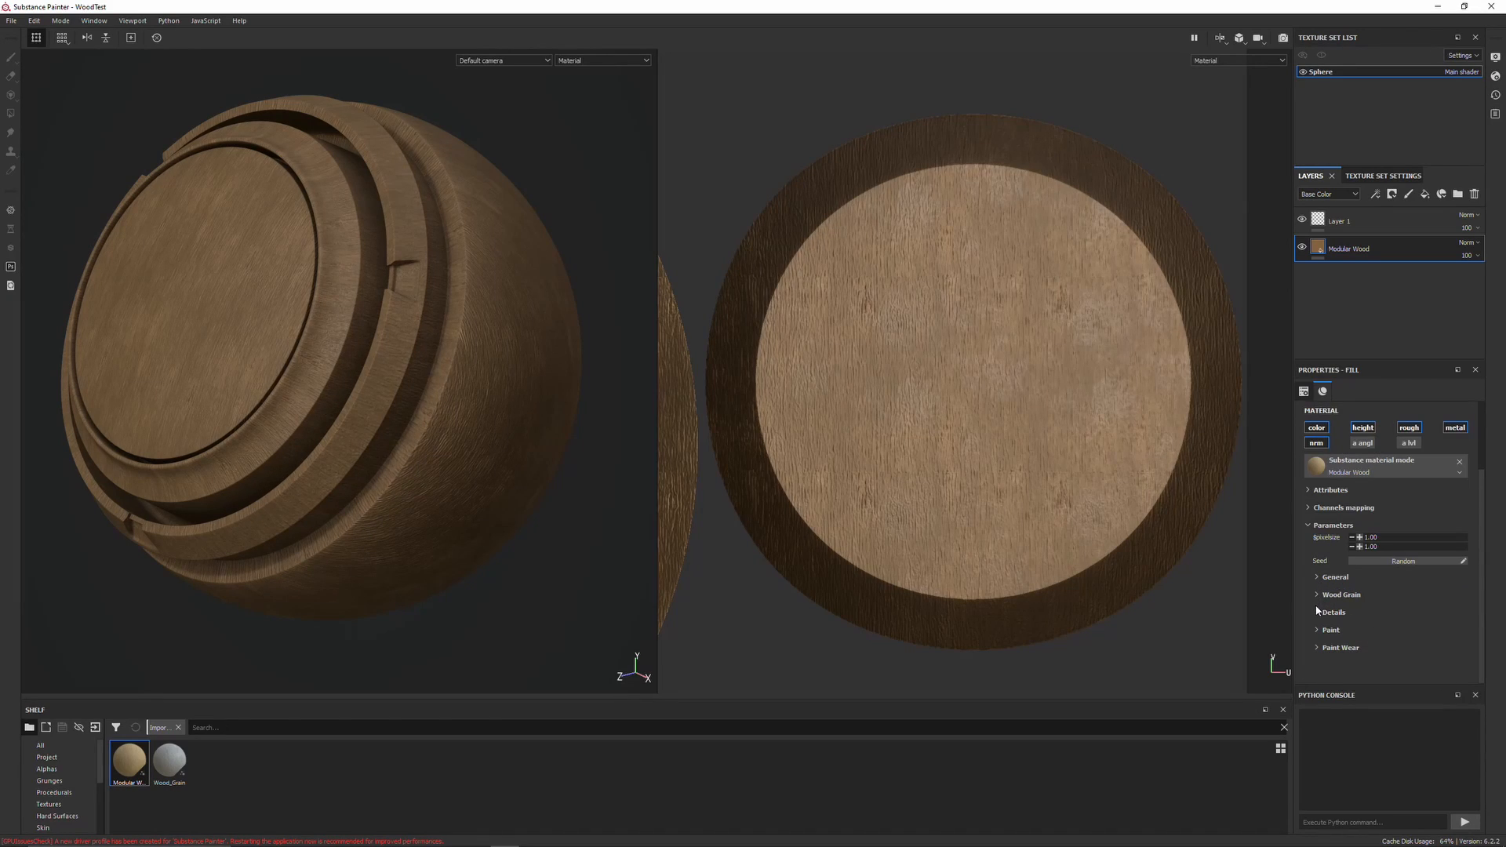
Expand the Wood Grain parameters and set Warp Scale to 5
left_click(1318, 596)
scroll(1307, 612, "down", 1)
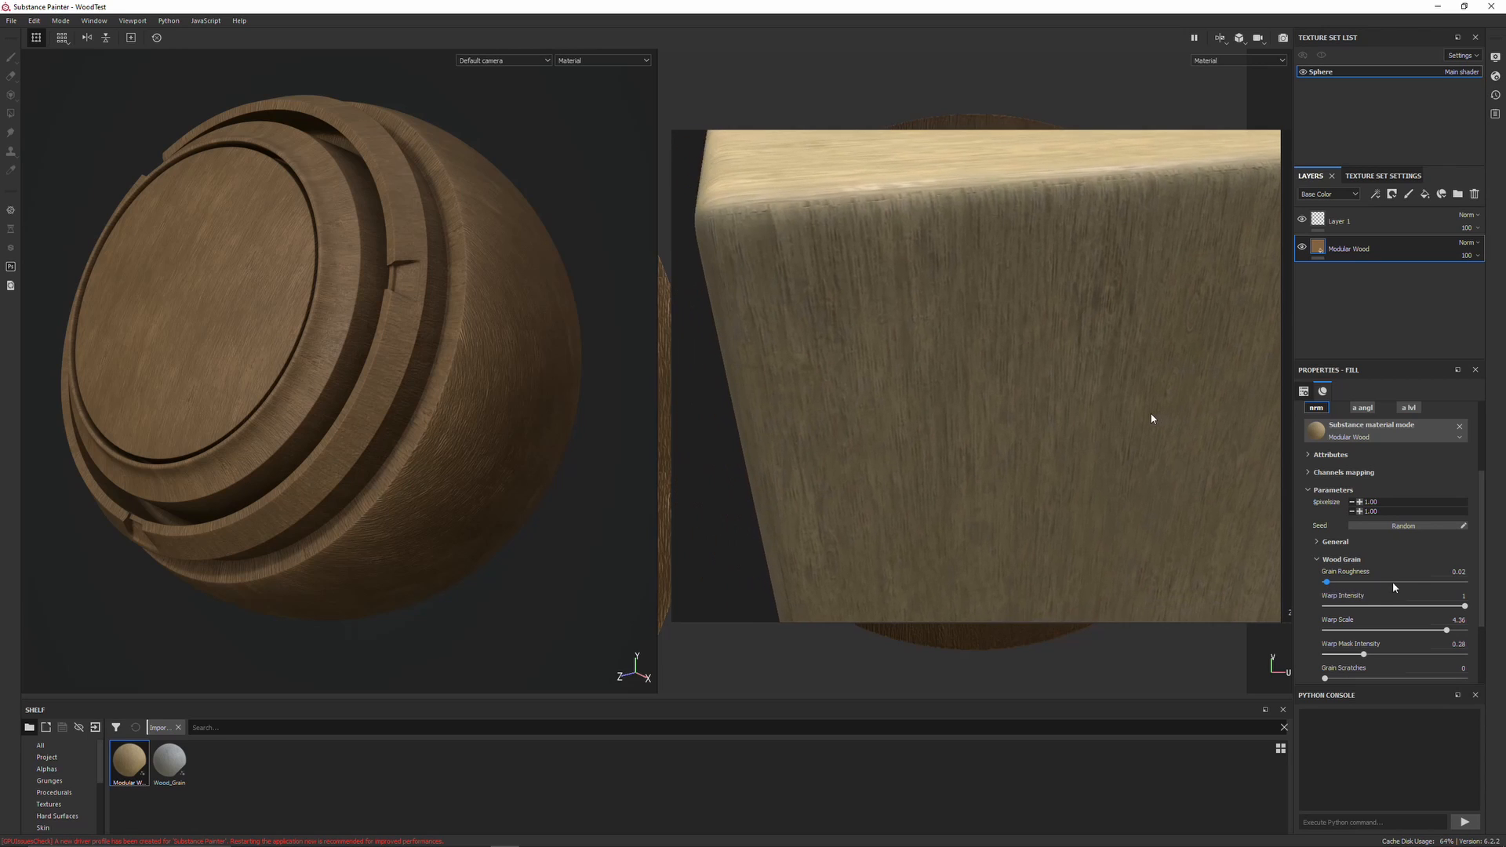
scroll(1306, 580, "down", 1)
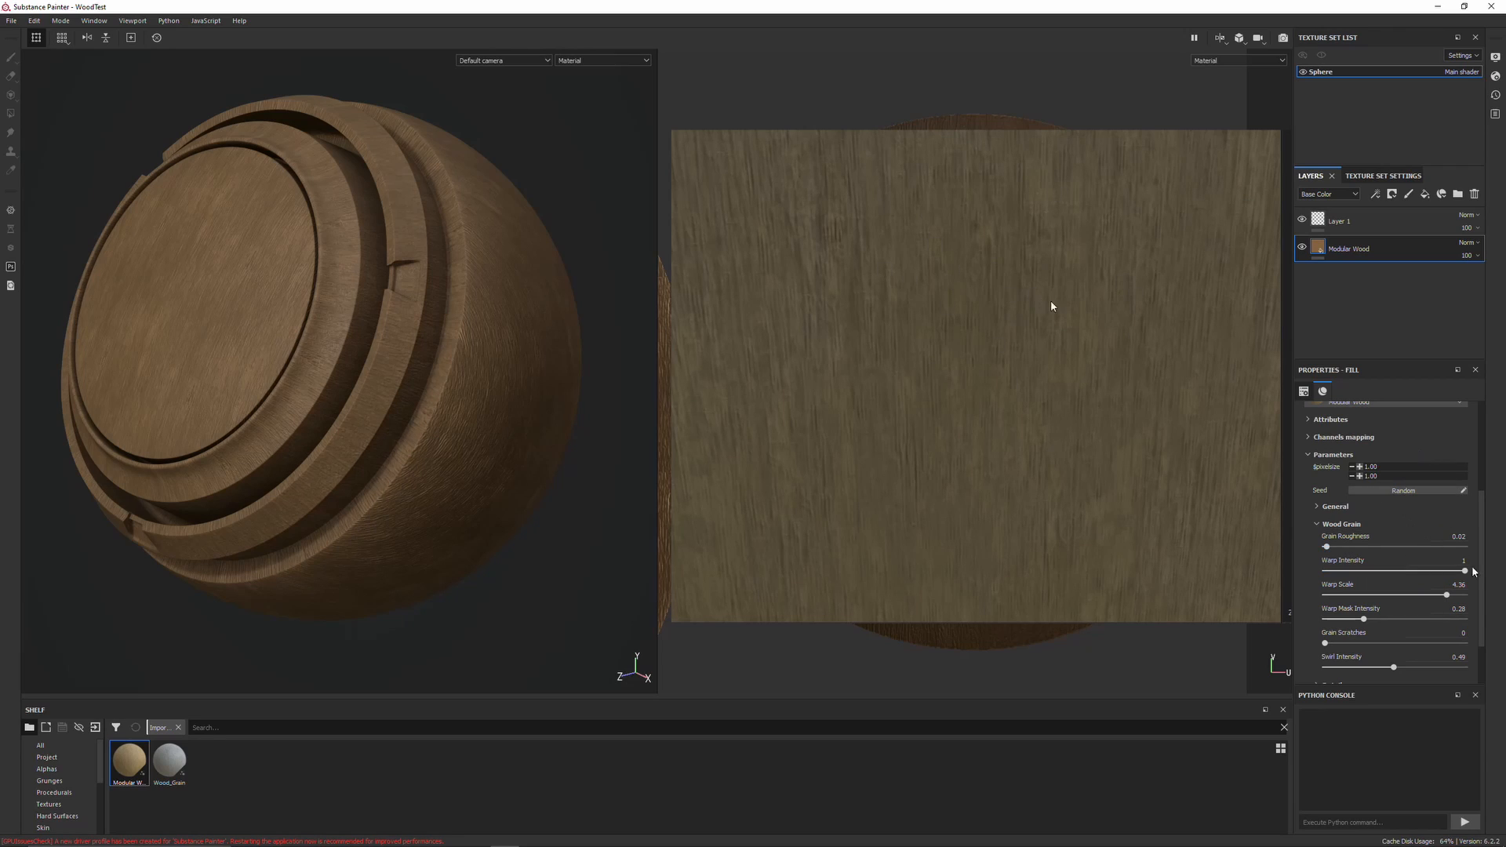
mouse_move(1464, 573)
left_mouse_down()
mouse_move(1353, 573)
mouse_move(1473, 573)
left_mouse_up()
left_click_drag(1421, 571, 1473, 603)
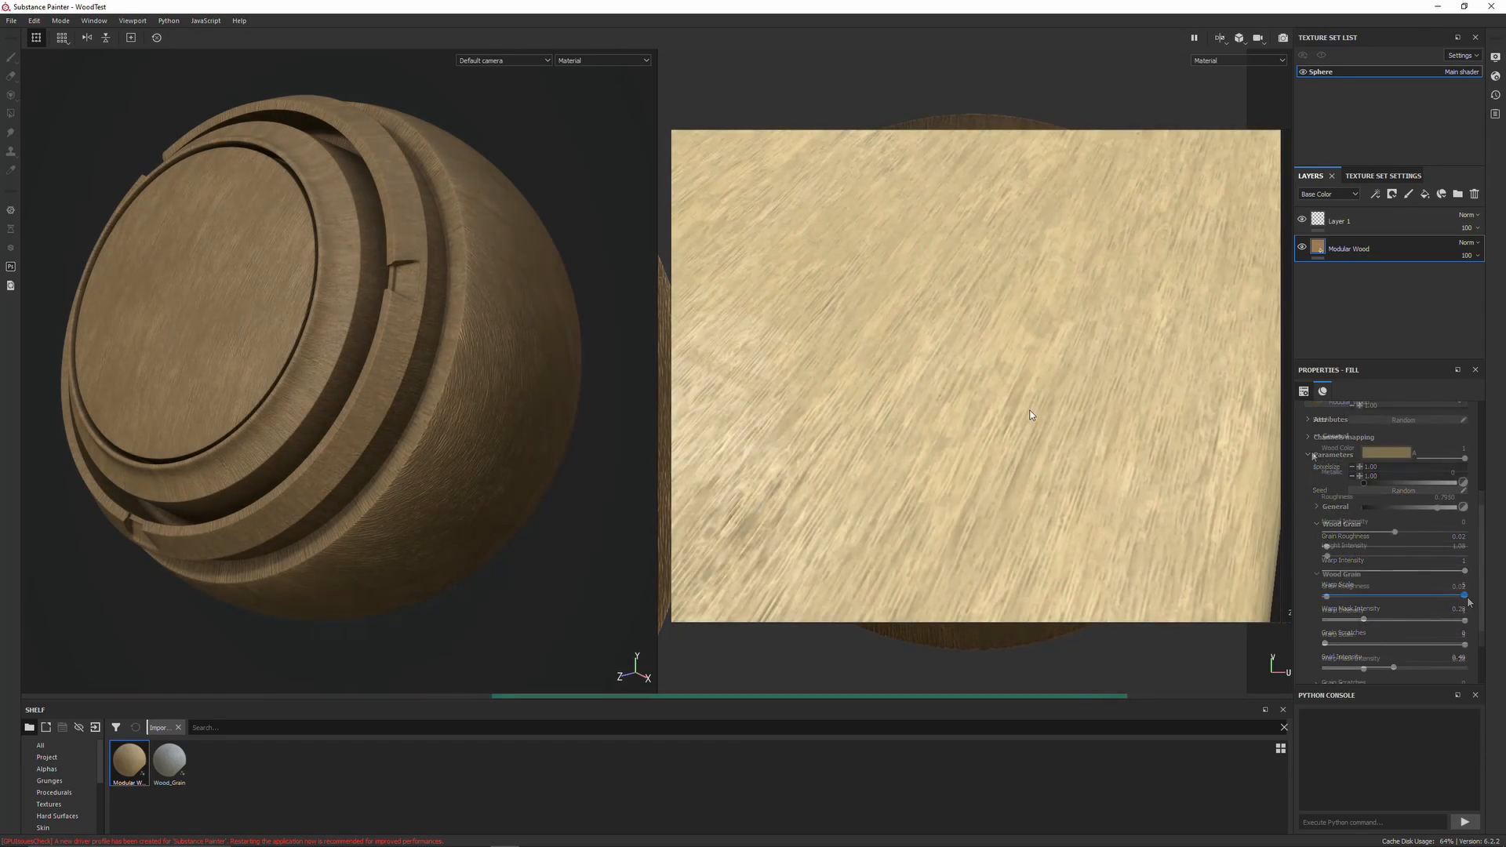
Raise Warp Mask Intensity to about 0.86 and increase Grain Scratches
scroll(1404, 565, "down", 2)
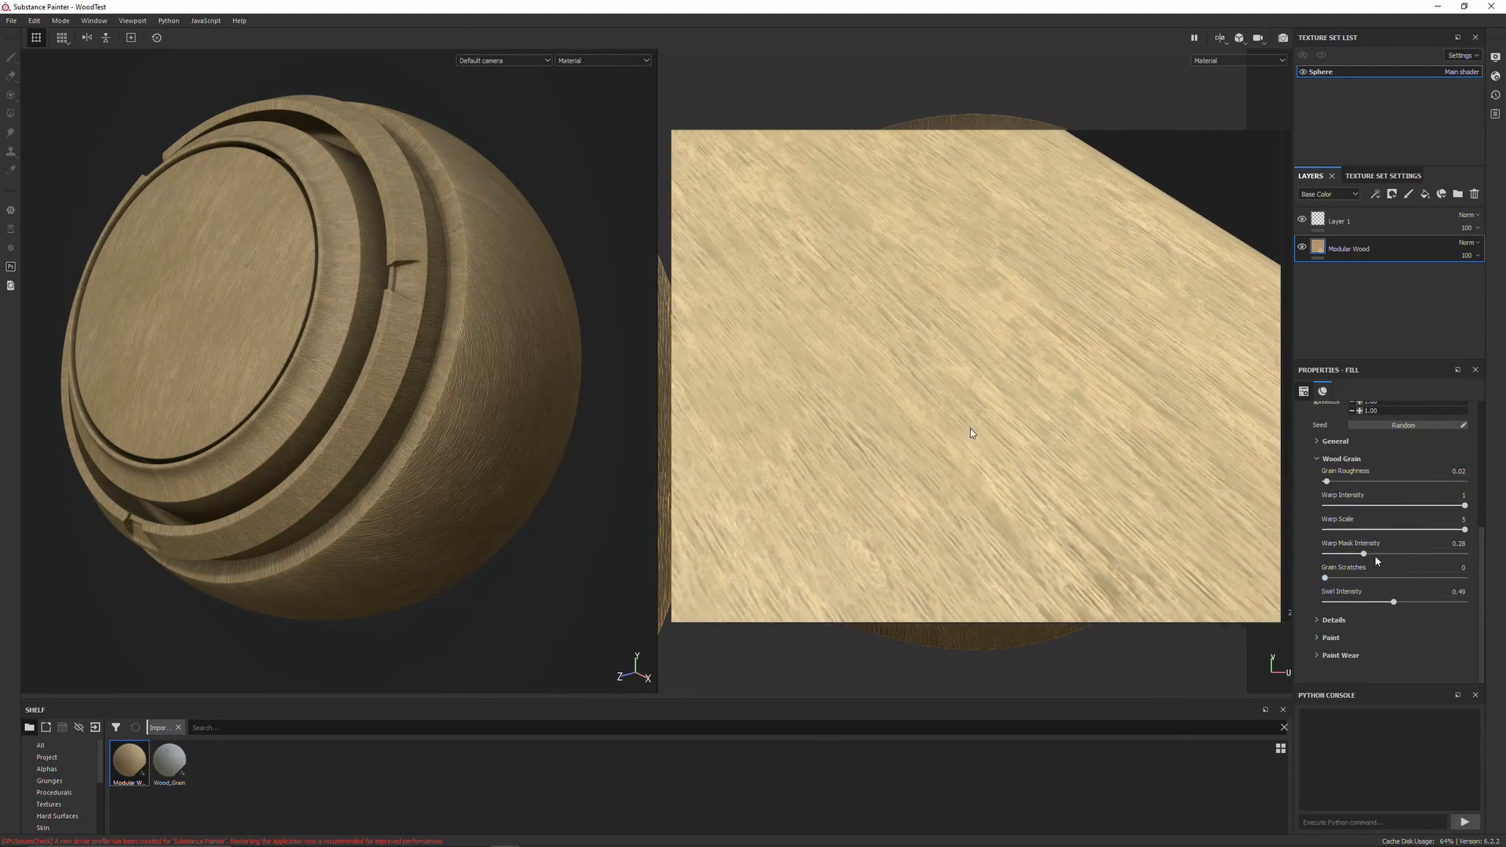
left_click_drag(1363, 554, 1445, 552)
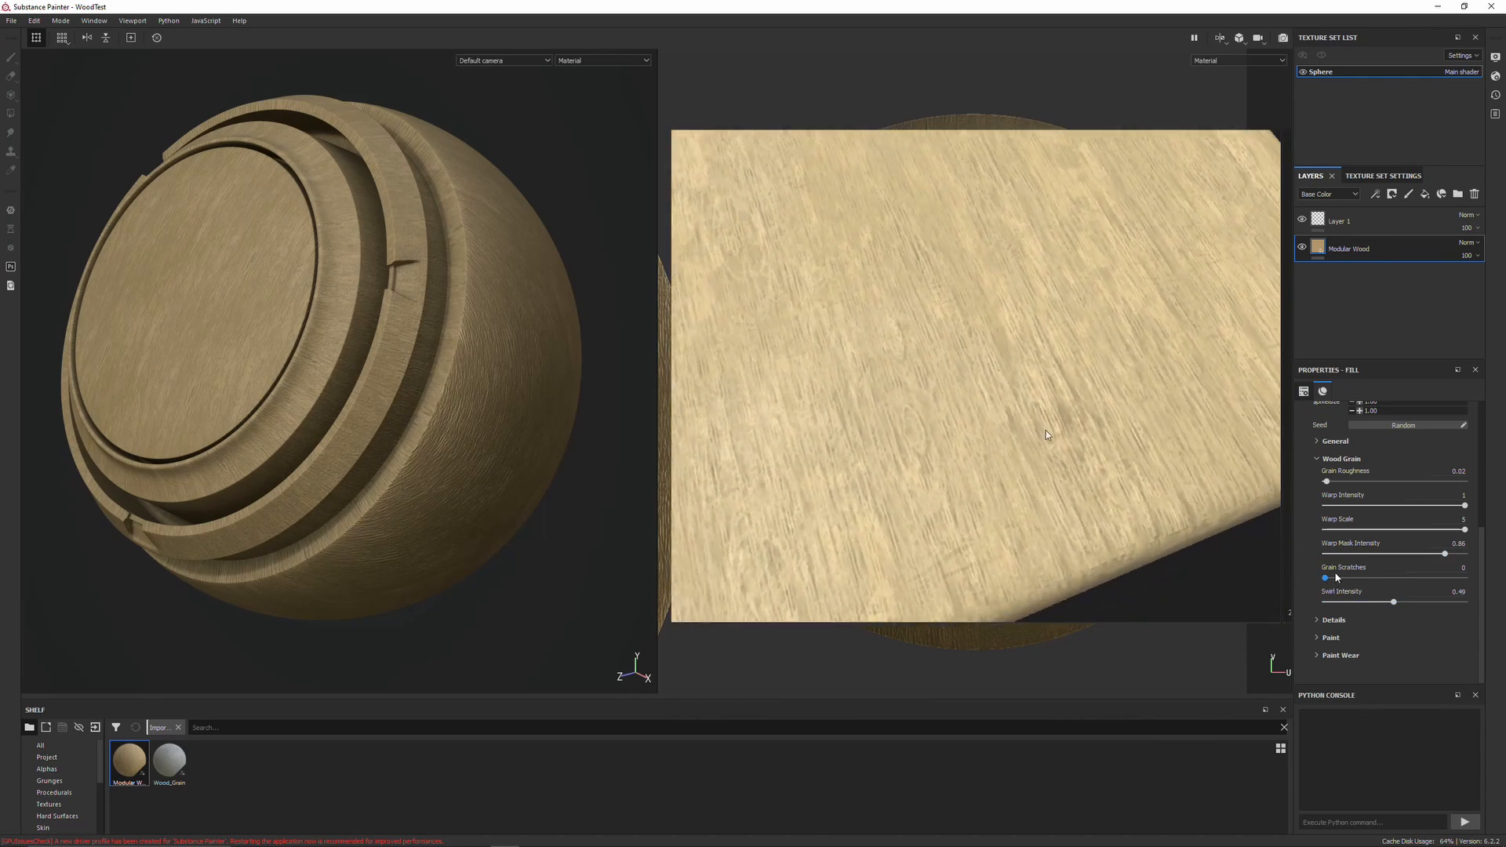
left_click_drag(1325, 578, 1405, 581)
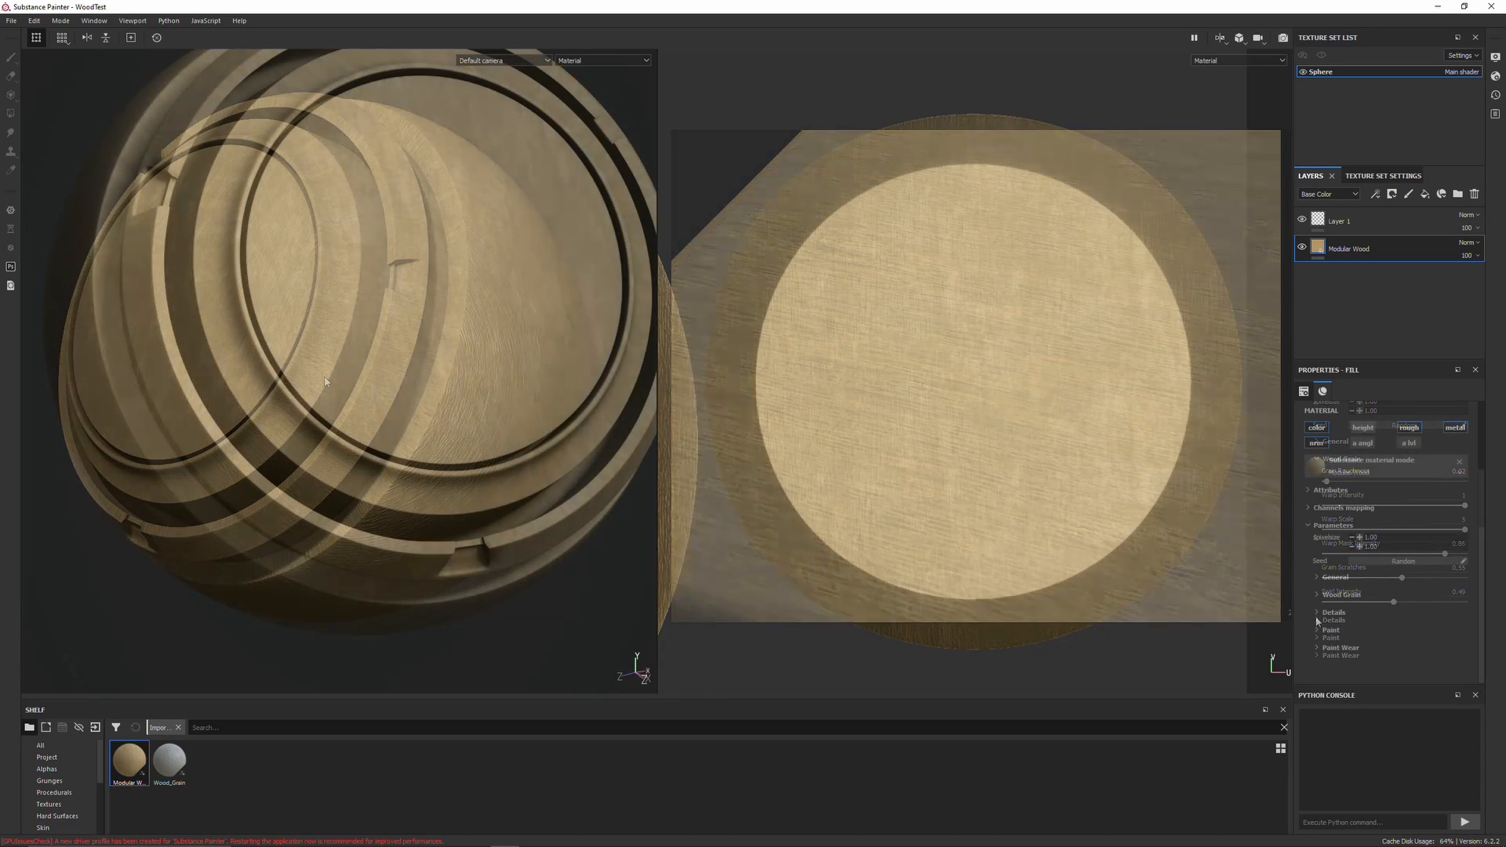
Raise Finish Roughness Imperfections in the Details parameters to about 0.66
scroll(1308, 620, "down", 3)
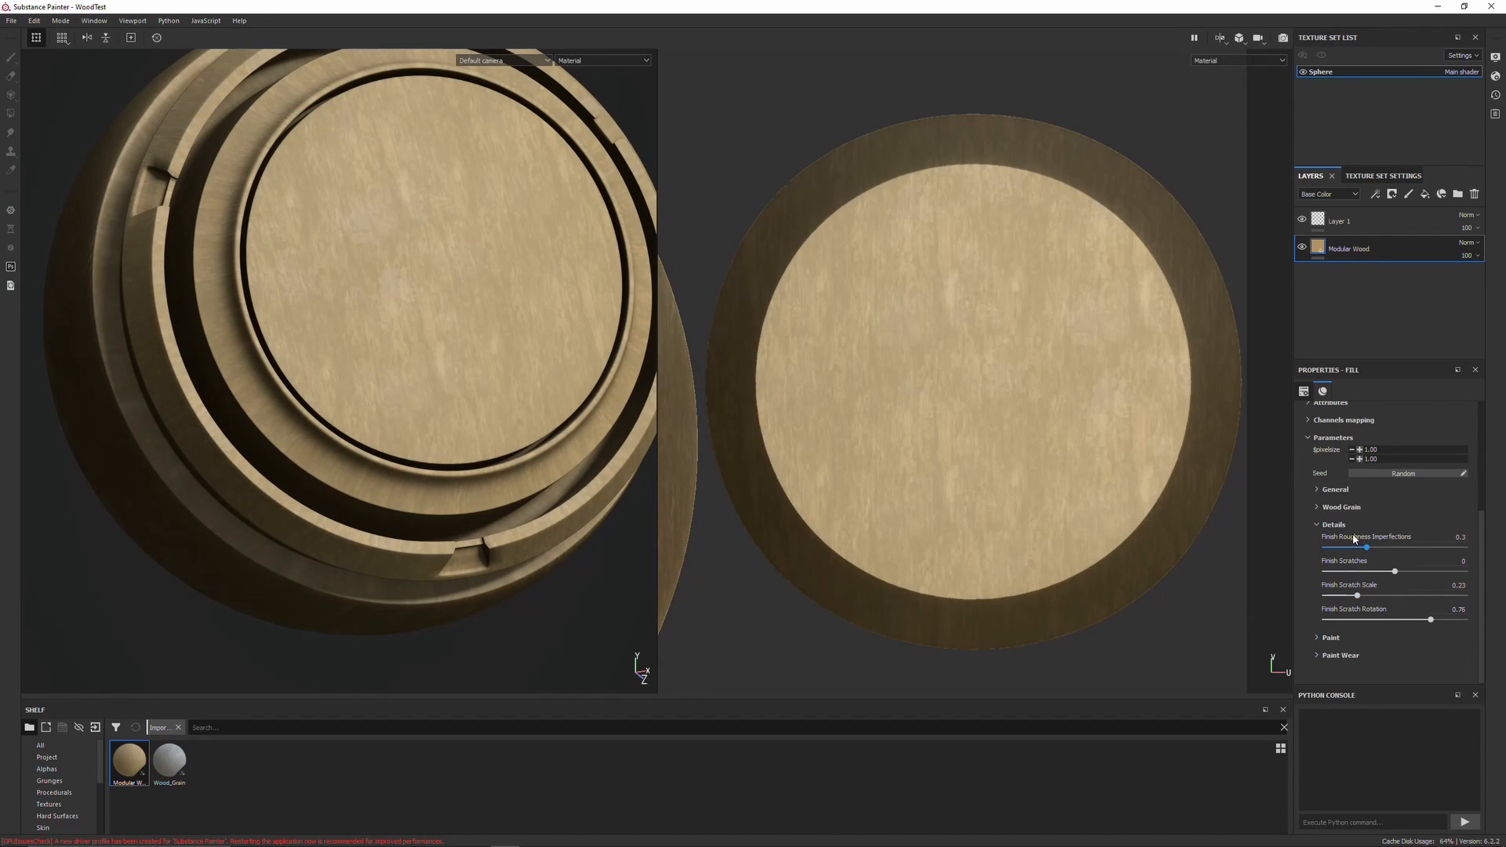
left_click_drag(1370, 551, 1416, 549)
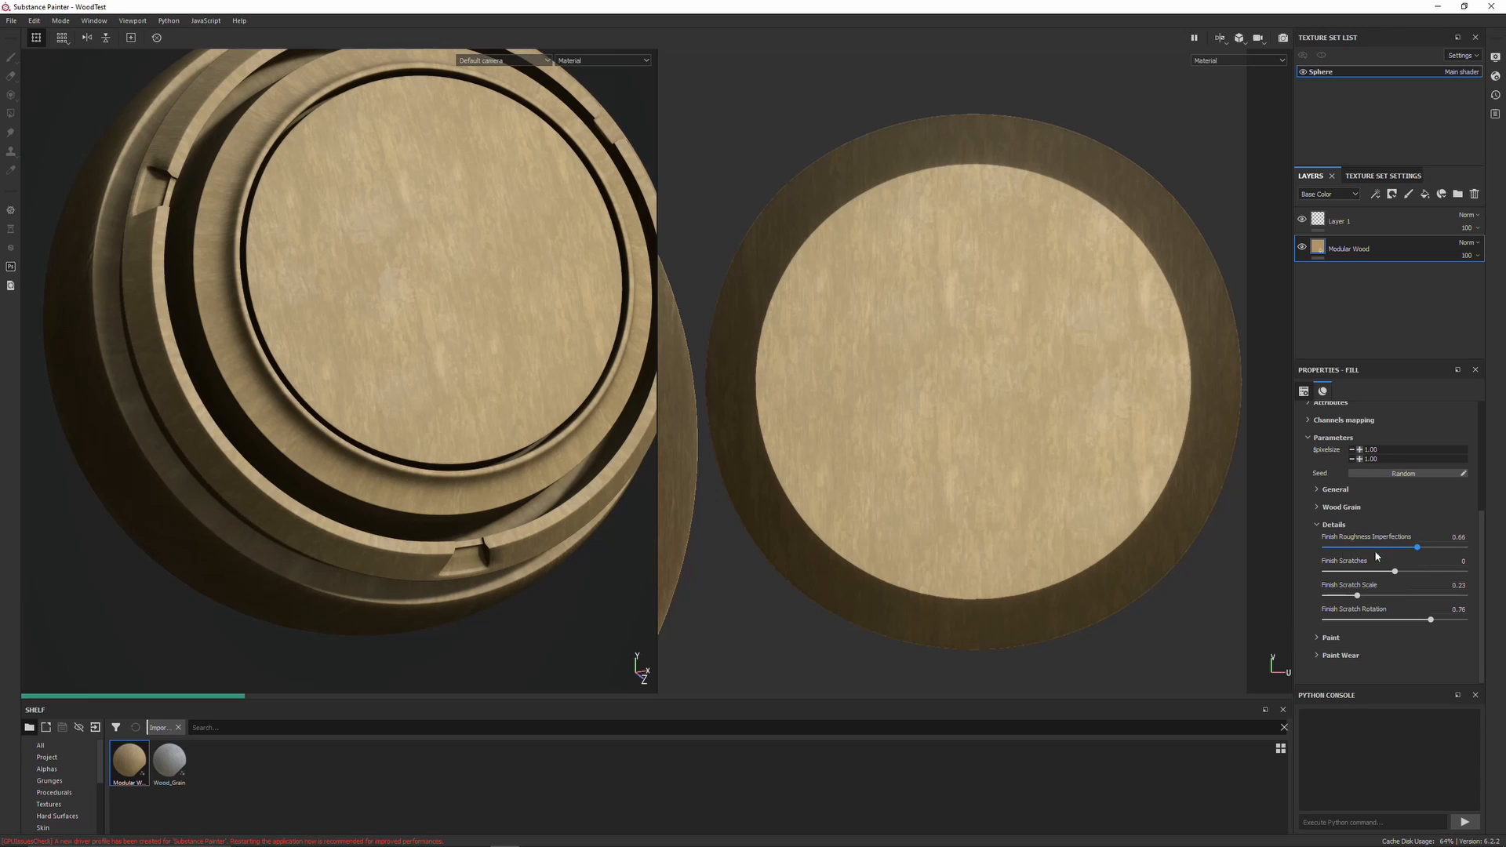
Inspect the sphere's top face closely by orbiting and zooming the 3D view
scroll(1311, 558, "up", 2)
left_click_drag(529, 378, 488, 431, "alt")
scroll(575, 364, "down", 3)
scroll(571, 373, "up", 5)
left_click_drag(572, 373, 487, 393, "alt")
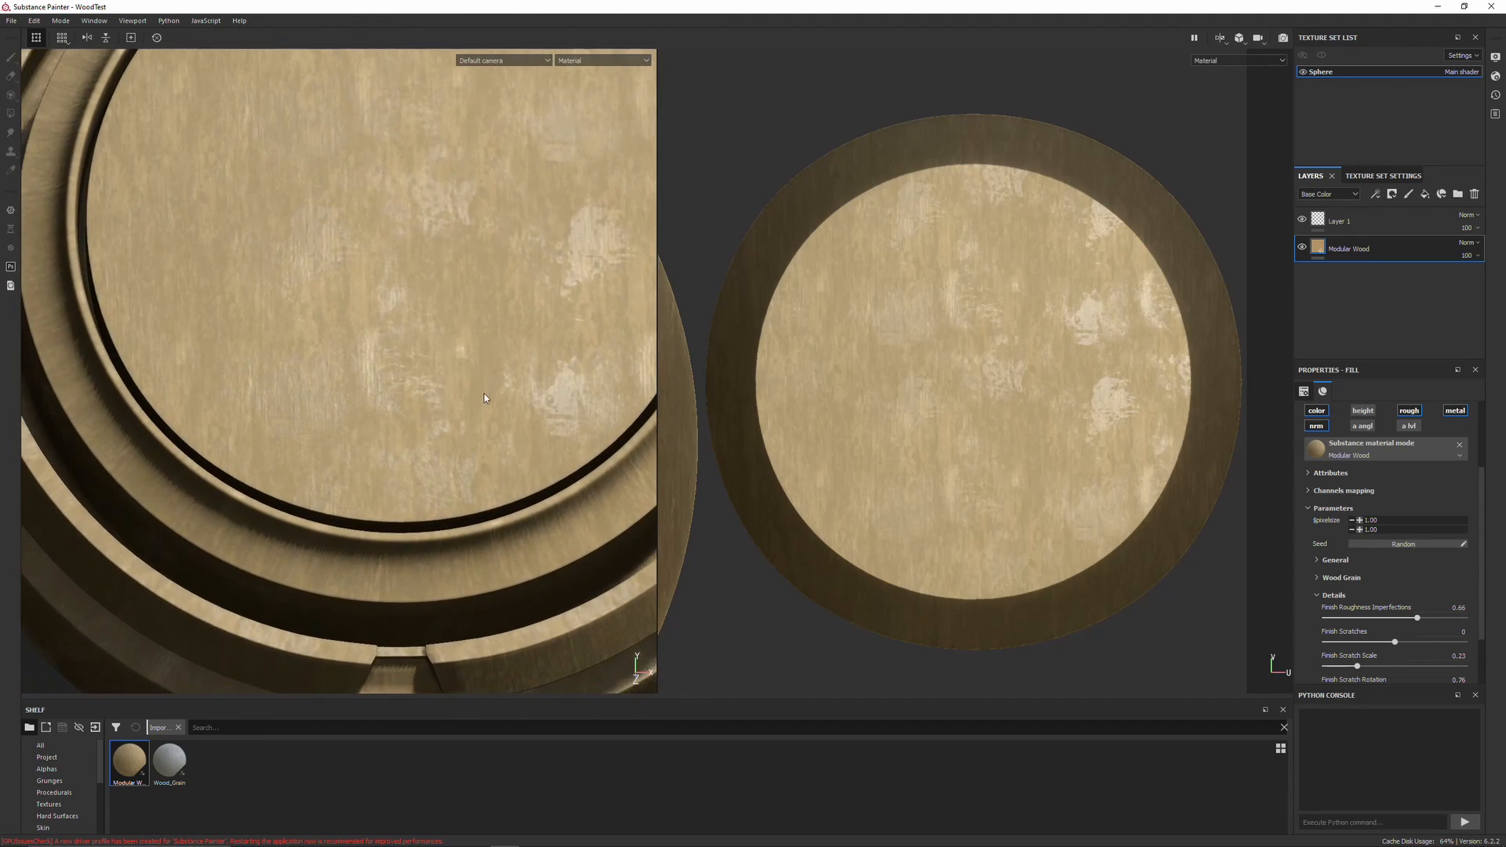
scroll(428, 463, "down", 4)
left_click_drag(428, 463, 532, 465, "alt")
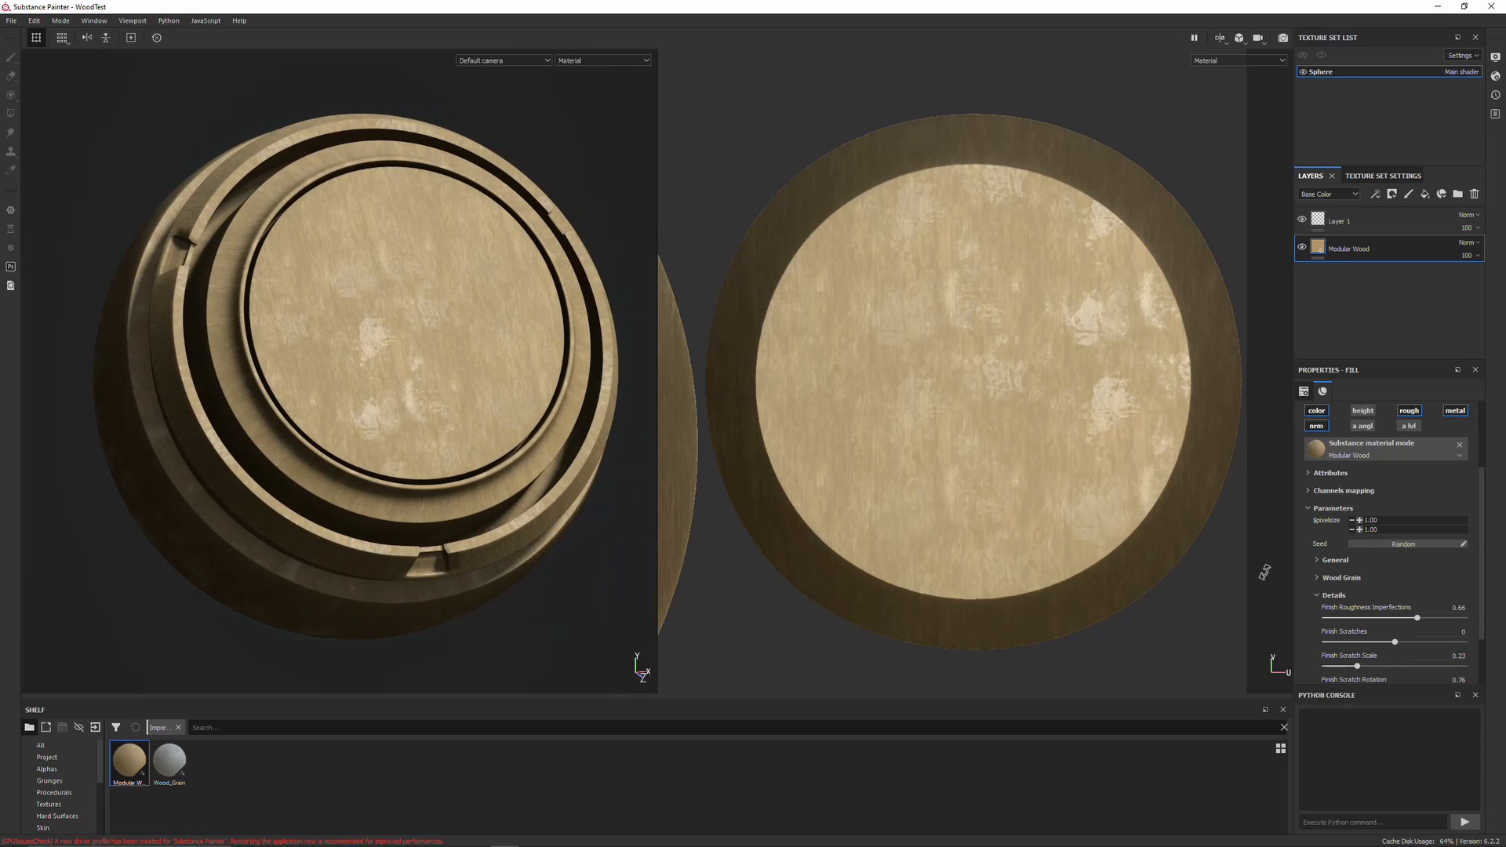
Reopen the General parameters and set Roughness to about 0.50
left_click(1321, 579)
left_click(1320, 578)
left_click(1316, 562)
left_click_drag(1442, 635, 1418, 637)
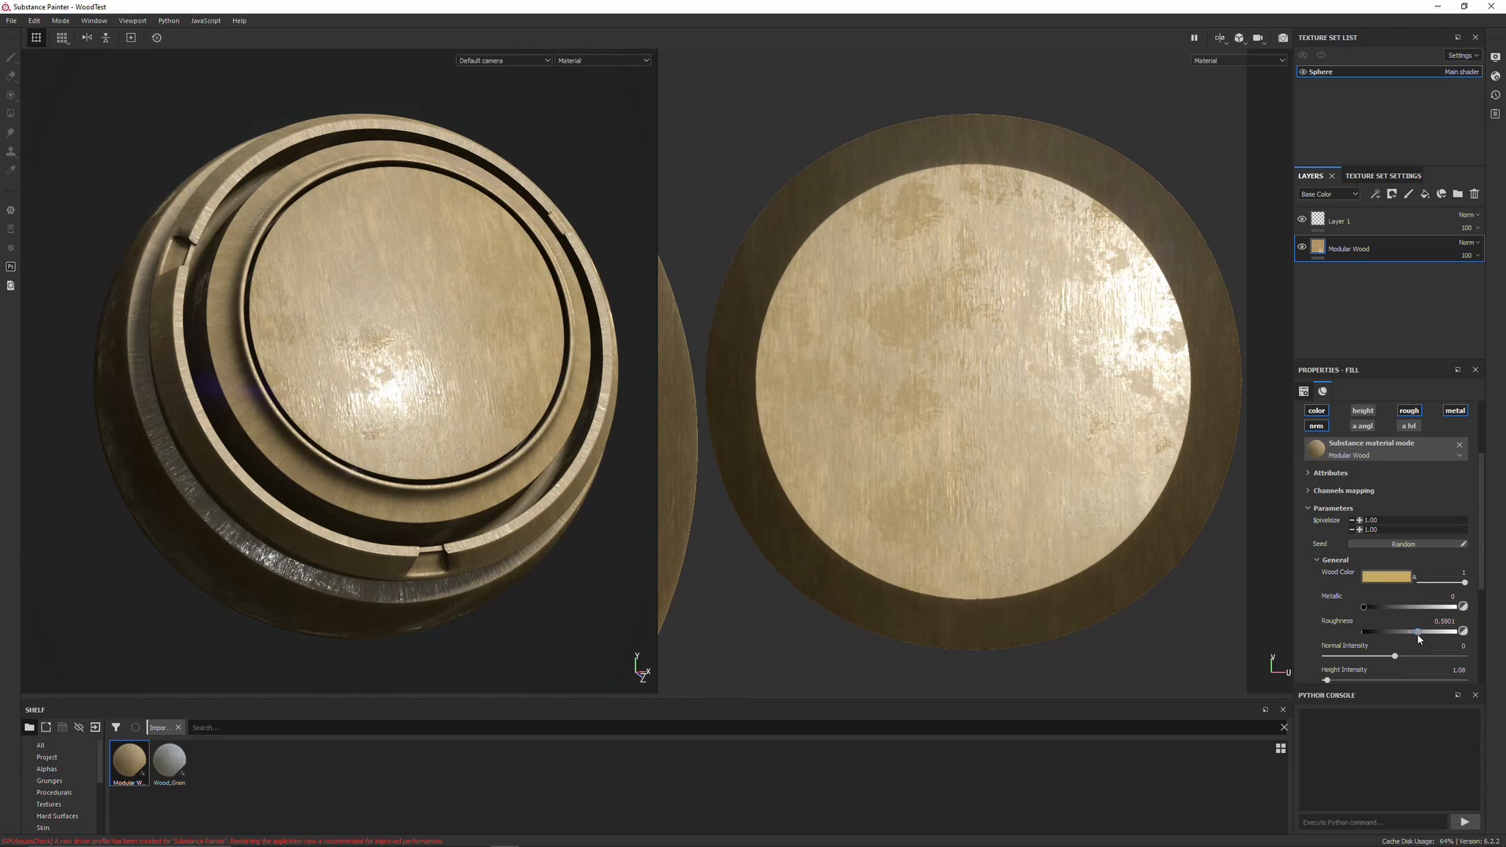
Inspect the glossier wood surface from several angles in the 3D view
left_click_drag(549, 439, 467, 280, "alt")
left_click_drag(442, 384, 506, 345, "alt")
scroll(502, 348, "down", 2)
scroll(470, 364, "up", 5)
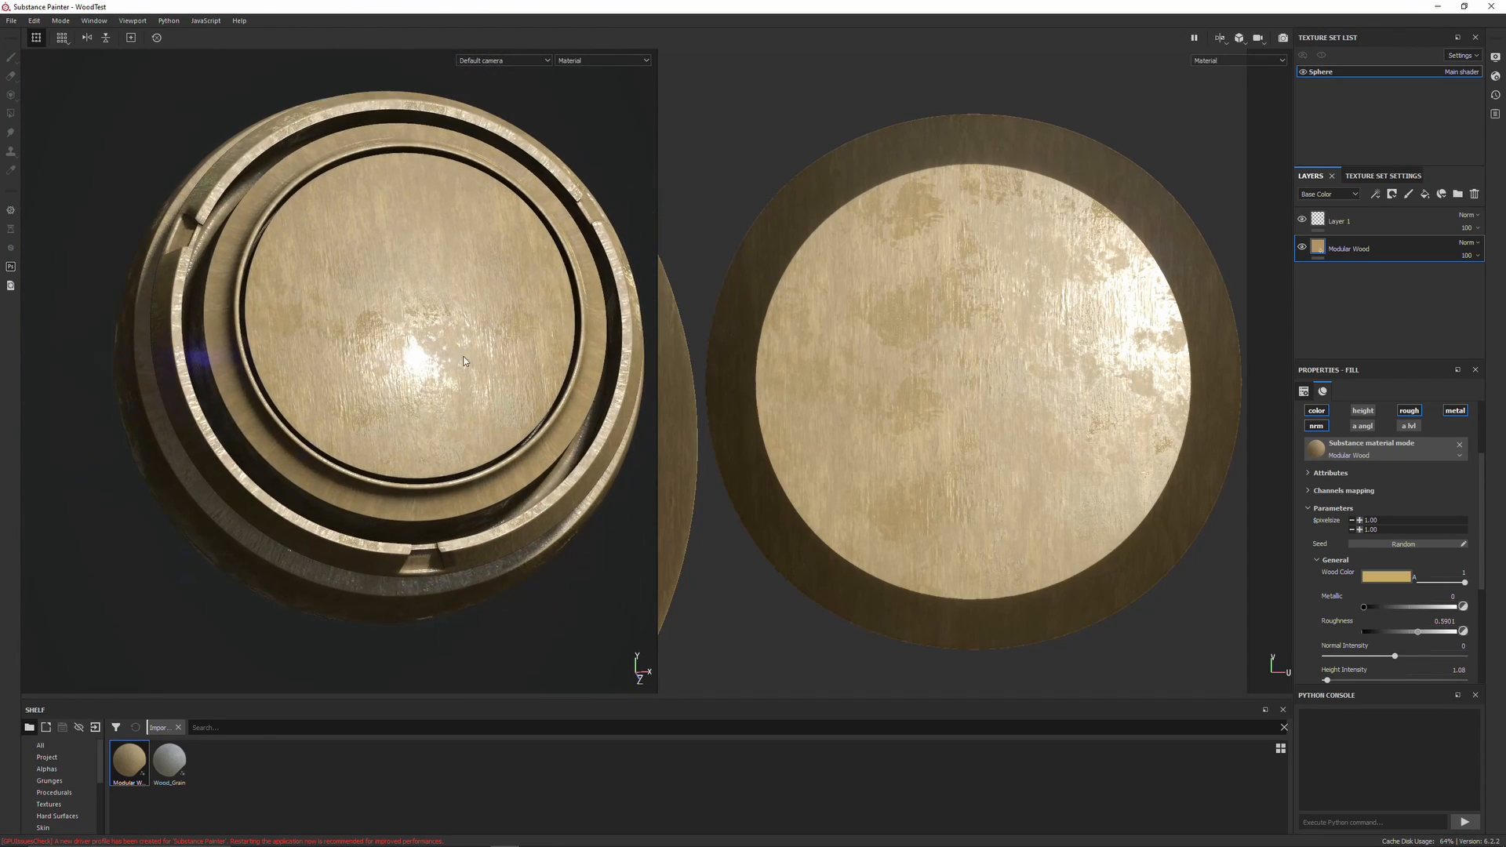
scroll(463, 386, "down", 1)
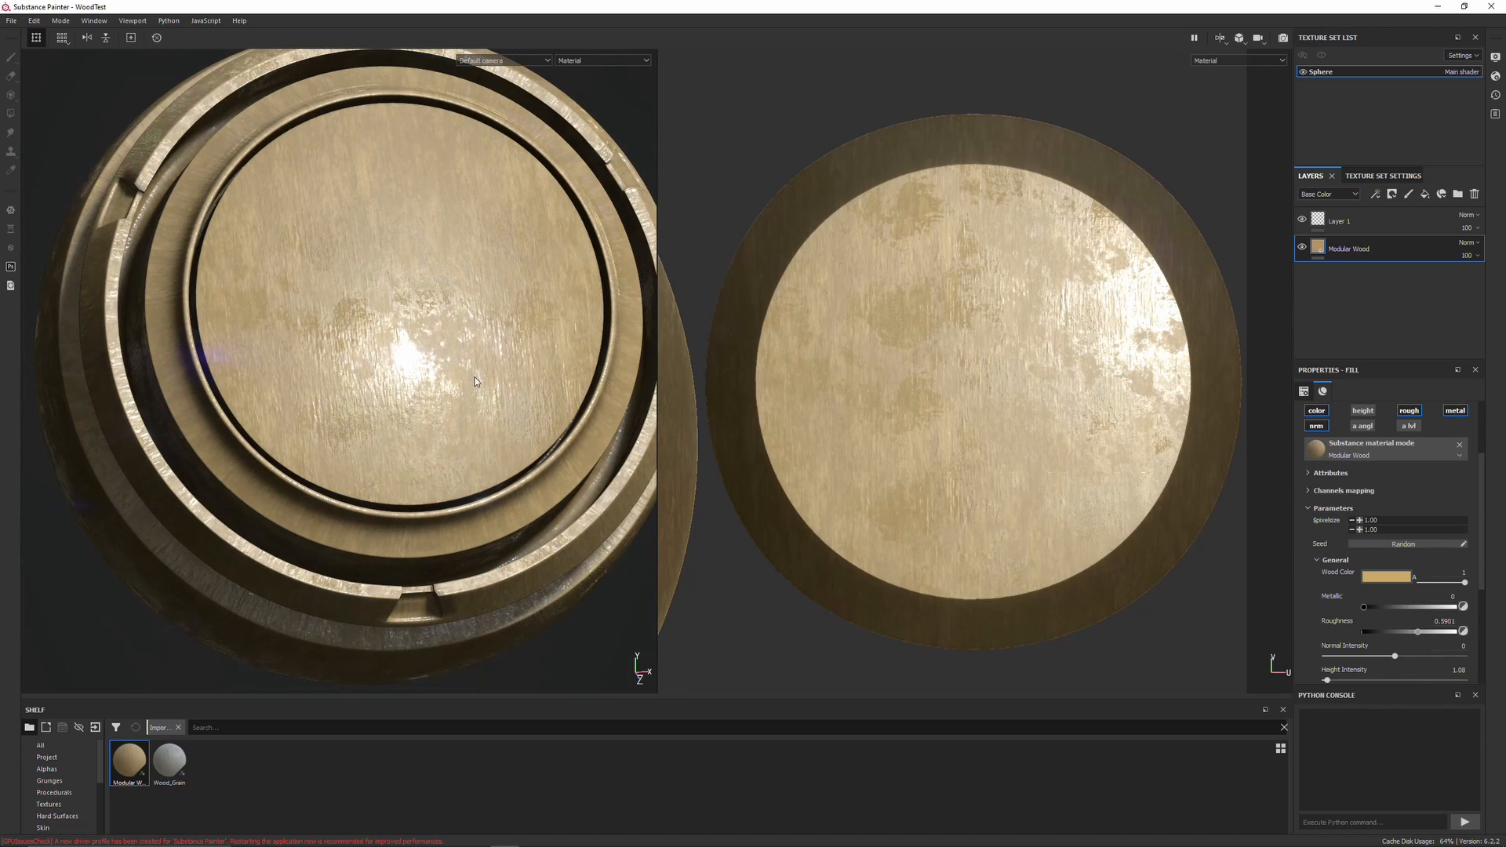
scroll(474, 376, "down", 1)
mouse_move(475, 378)
left_mouse_down("alt")
mouse_move(491, 393)
mouse_move(463, 396)
left_mouse_up("alt")
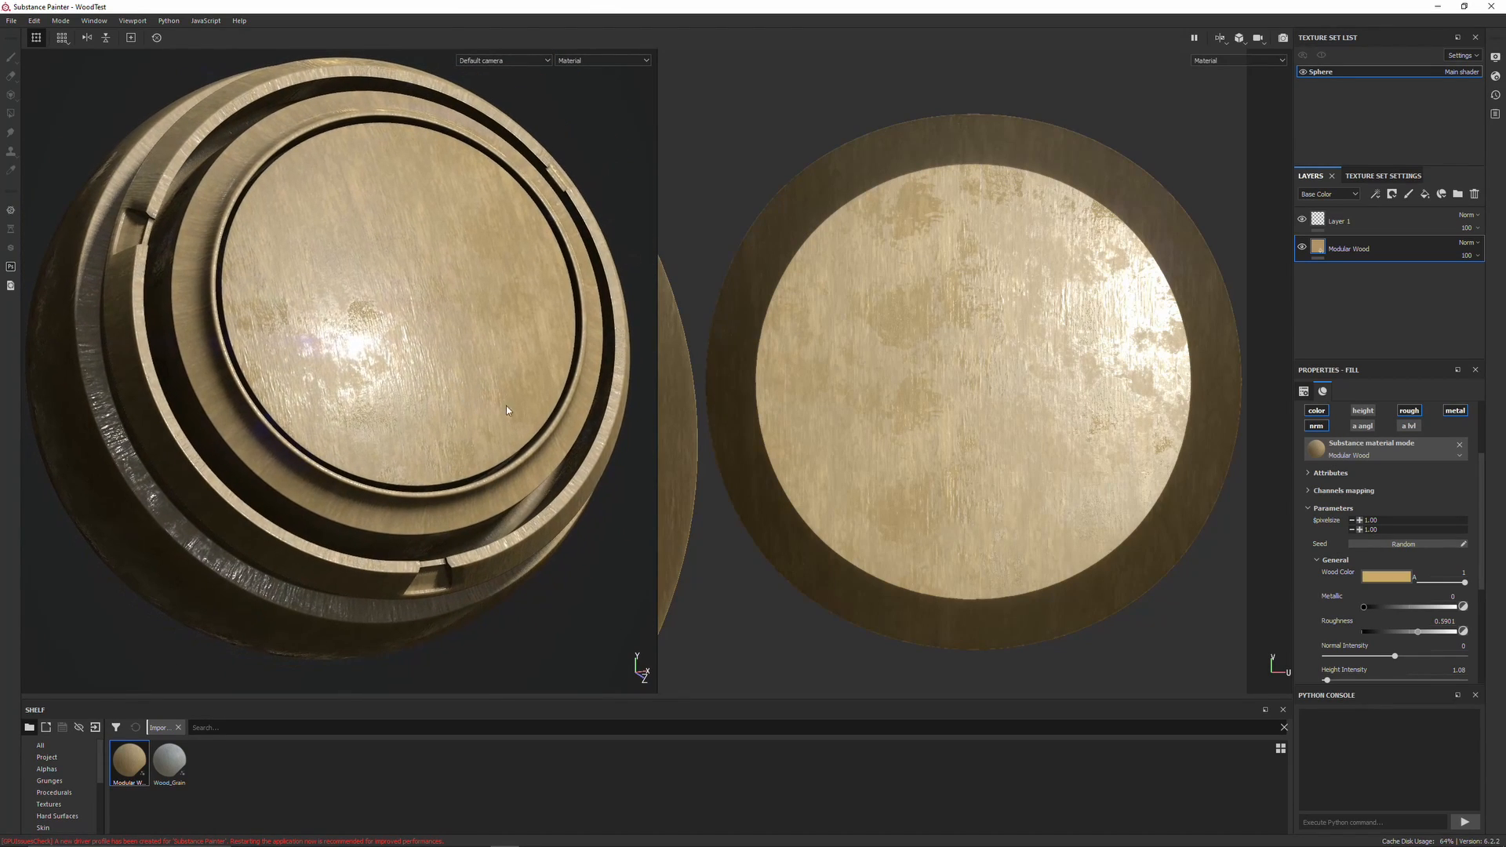
Collapse General and raise Finish Scratches in the Details parameters to about 391
left_click(1335, 560)
scroll(1325, 576, "down", 2)
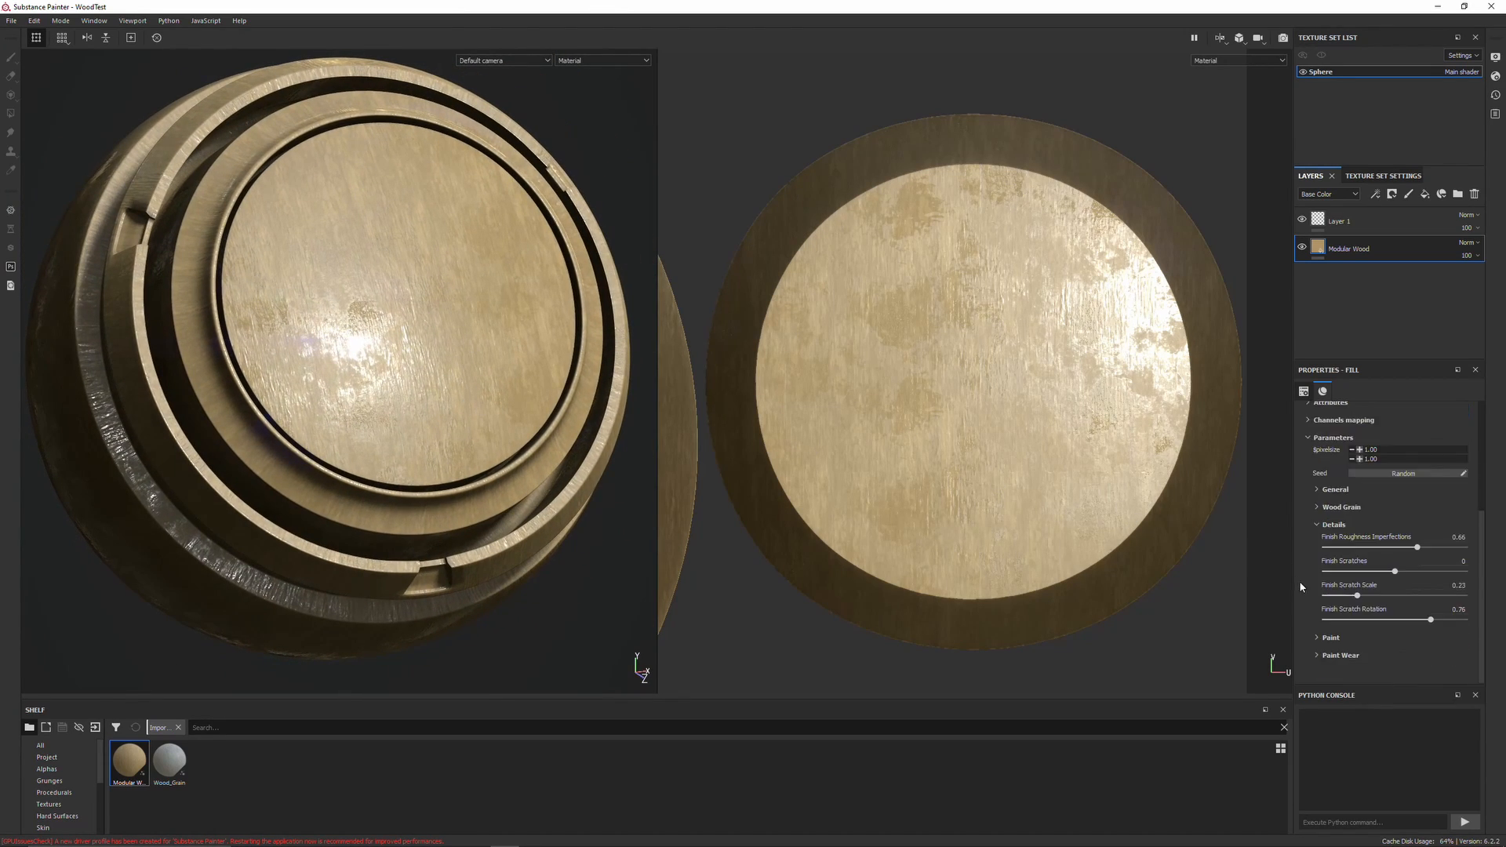
left_click_drag(1395, 577, 1429, 578)
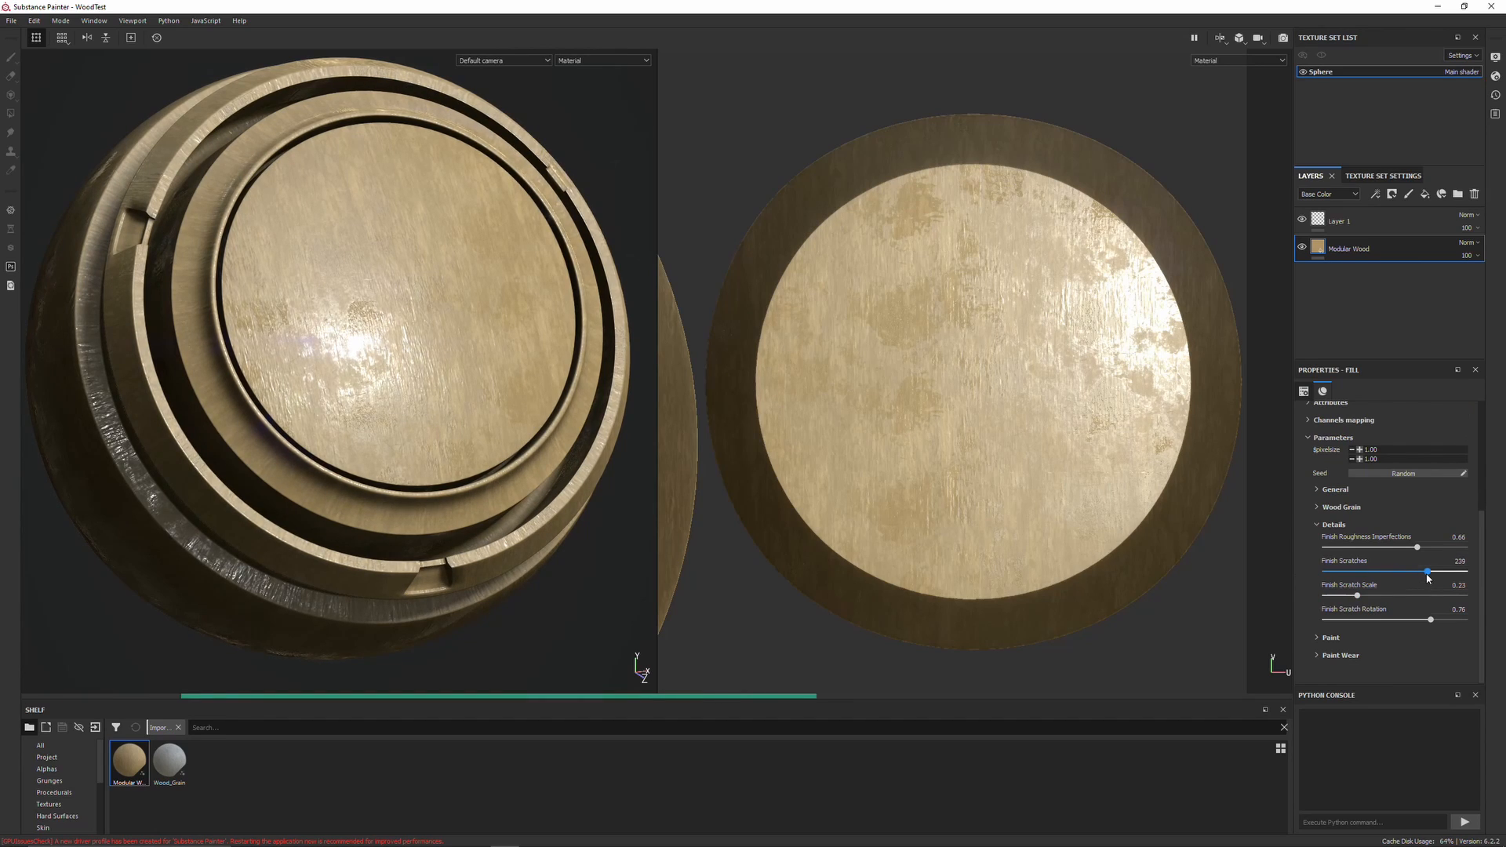
scroll(493, 410, "down", 1)
scroll(493, 413, "up", 5)
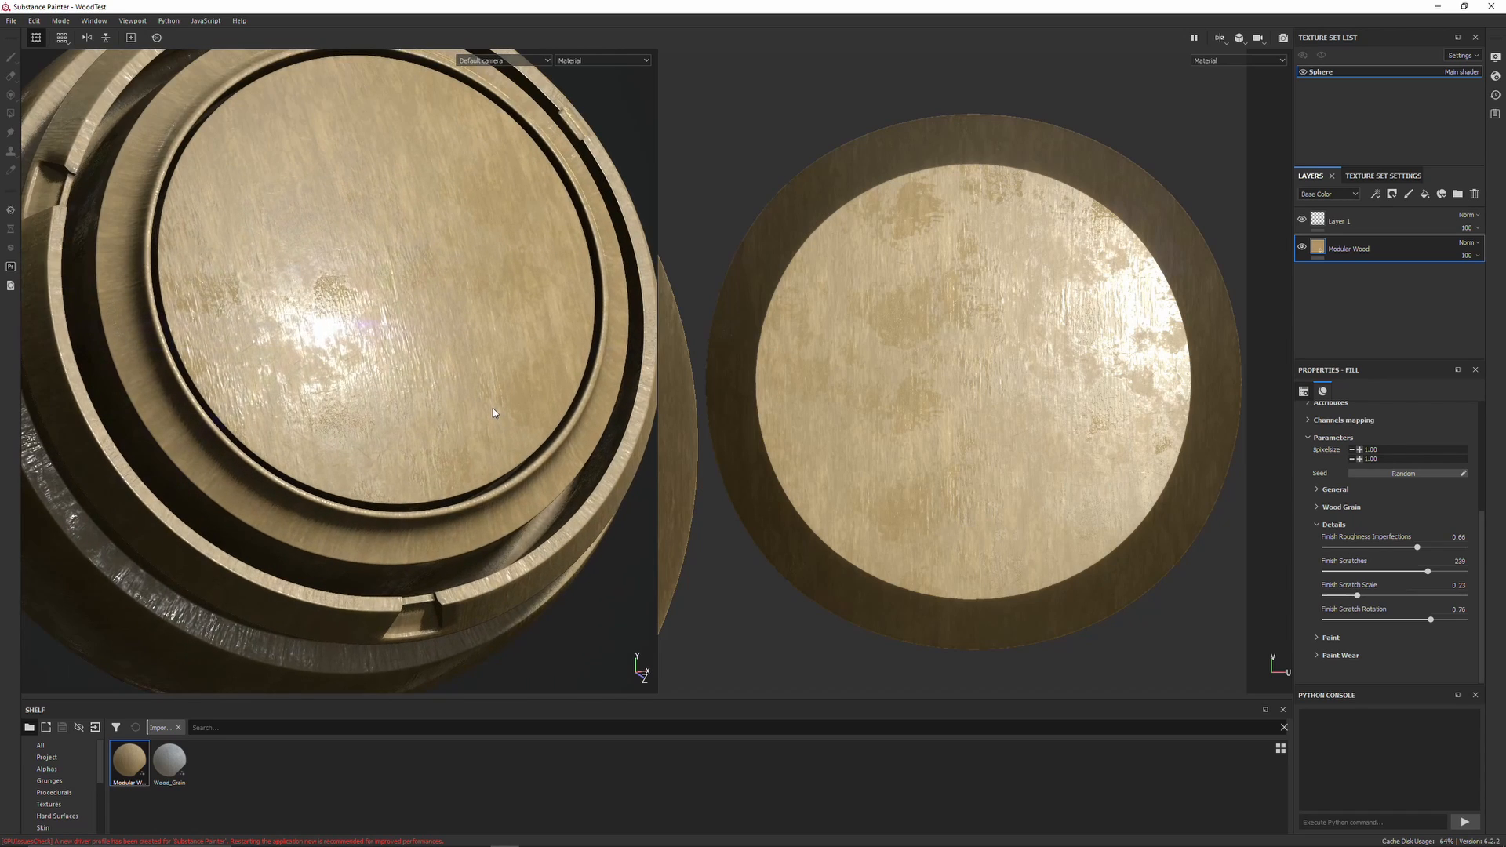
left_click_drag(1426, 572, 1448, 572)
Lower Finish Roughness Imperfections to about 0.16
right_click_drag(484, 406, 501, 418, "shift")
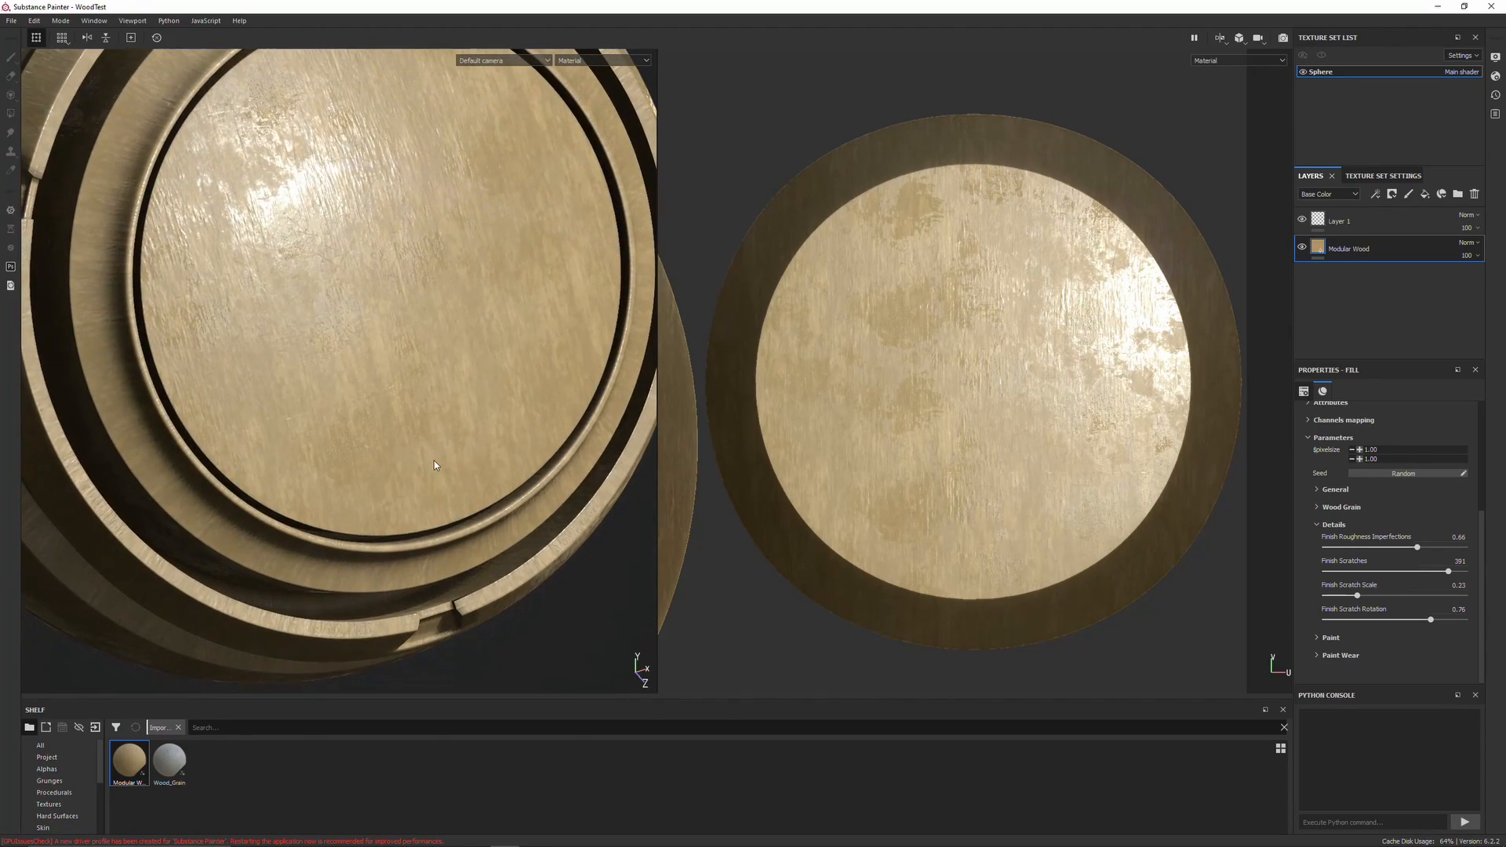
scroll(375, 349, "up", 6)
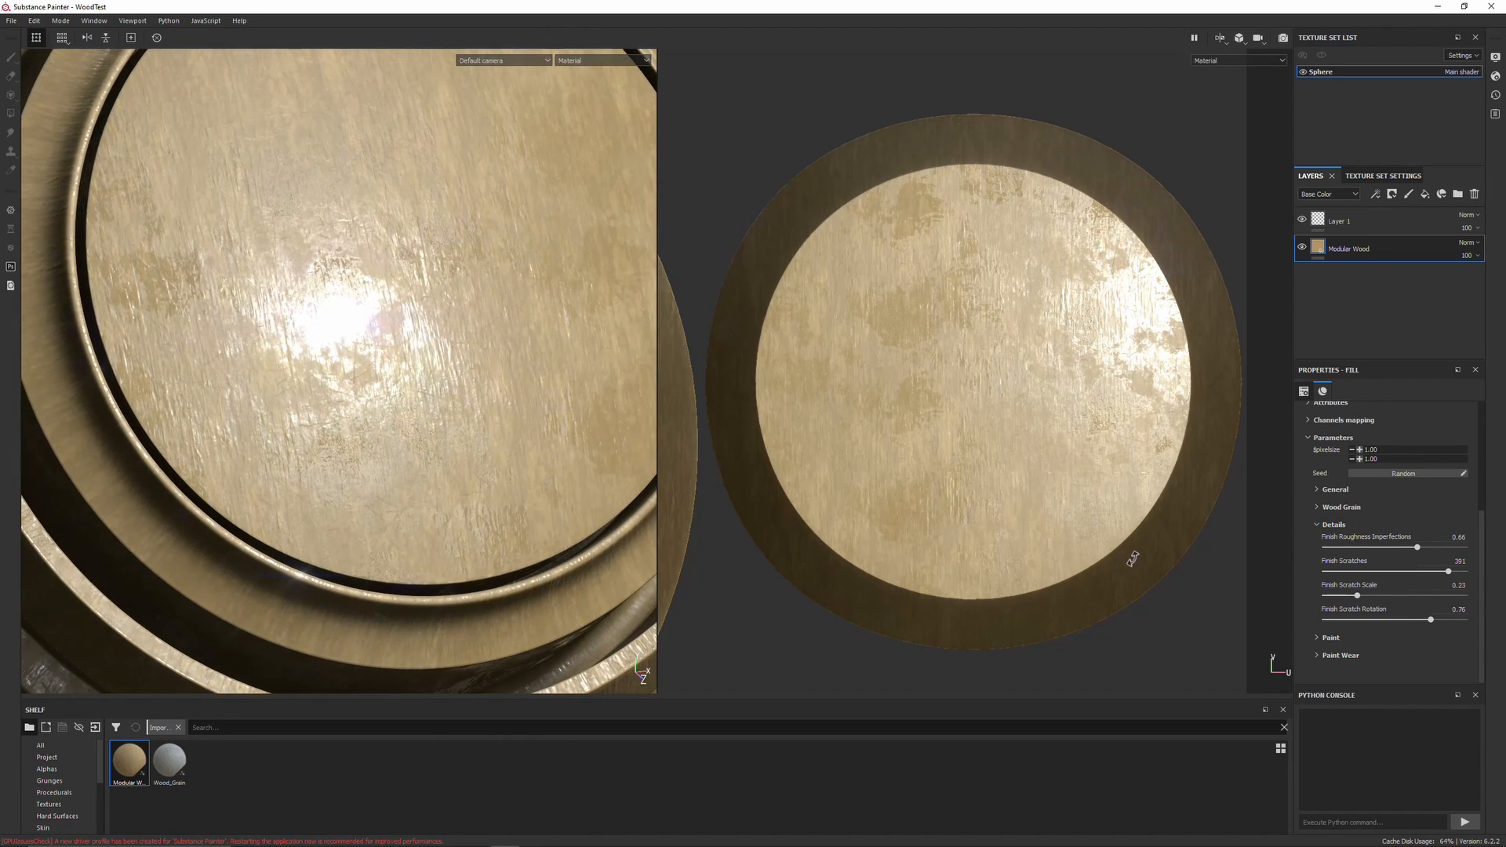
left_click(1347, 547)
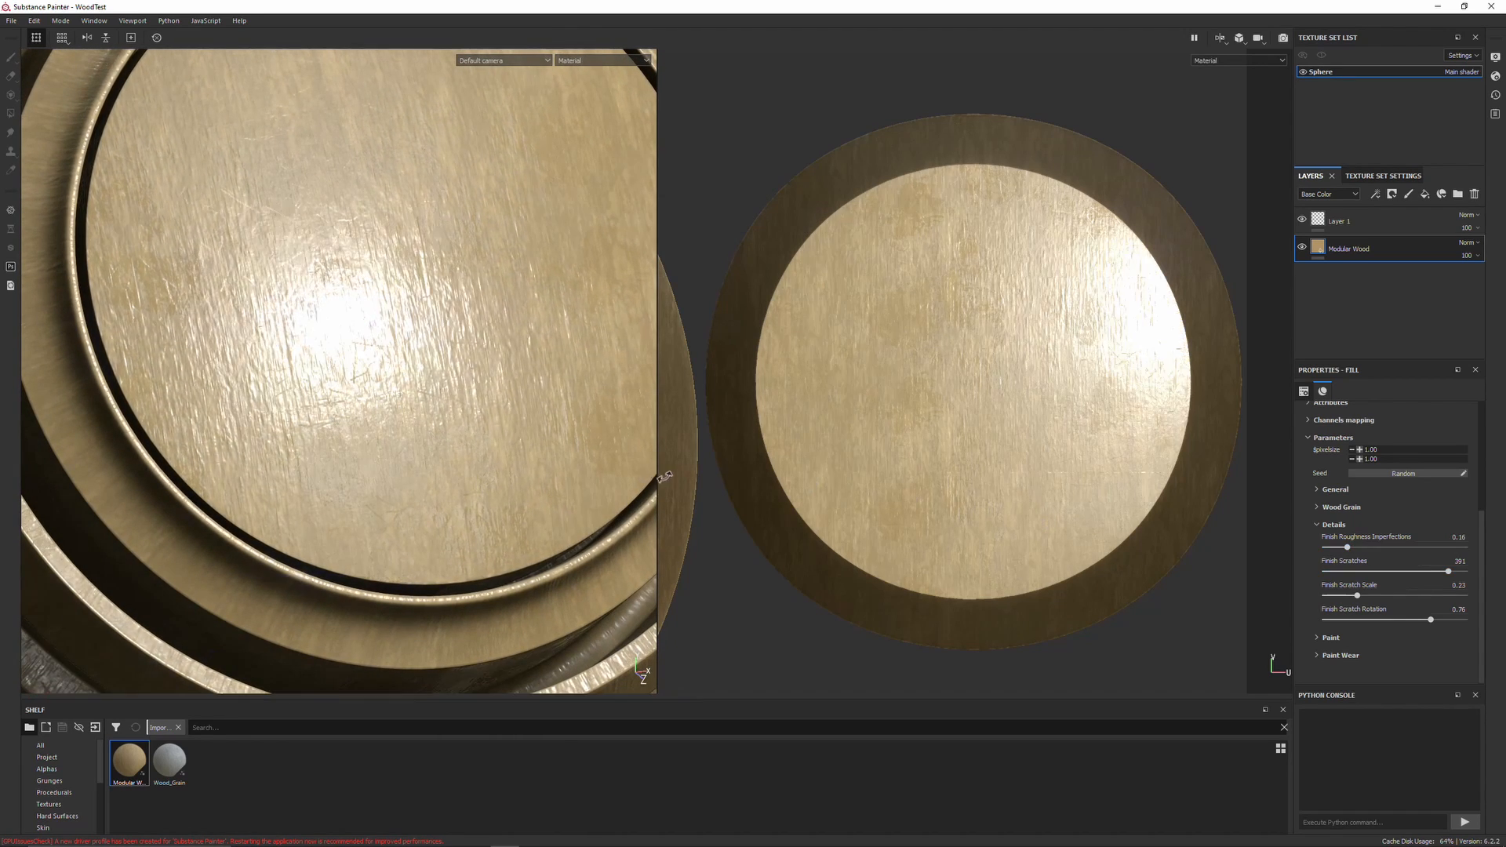
Raise Finish Scratches to its maximum of 512
mouse_move(449, 415)
right_mouse_down("shift")
mouse_move(400, 524)
mouse_move(393, 471)
mouse_move(437, 504)
mouse_move(424, 373)
right_mouse_up("shift")
left_click_drag(424, 373, 392, 345, "alt")
left_click_drag(1448, 571, 1465, 571)
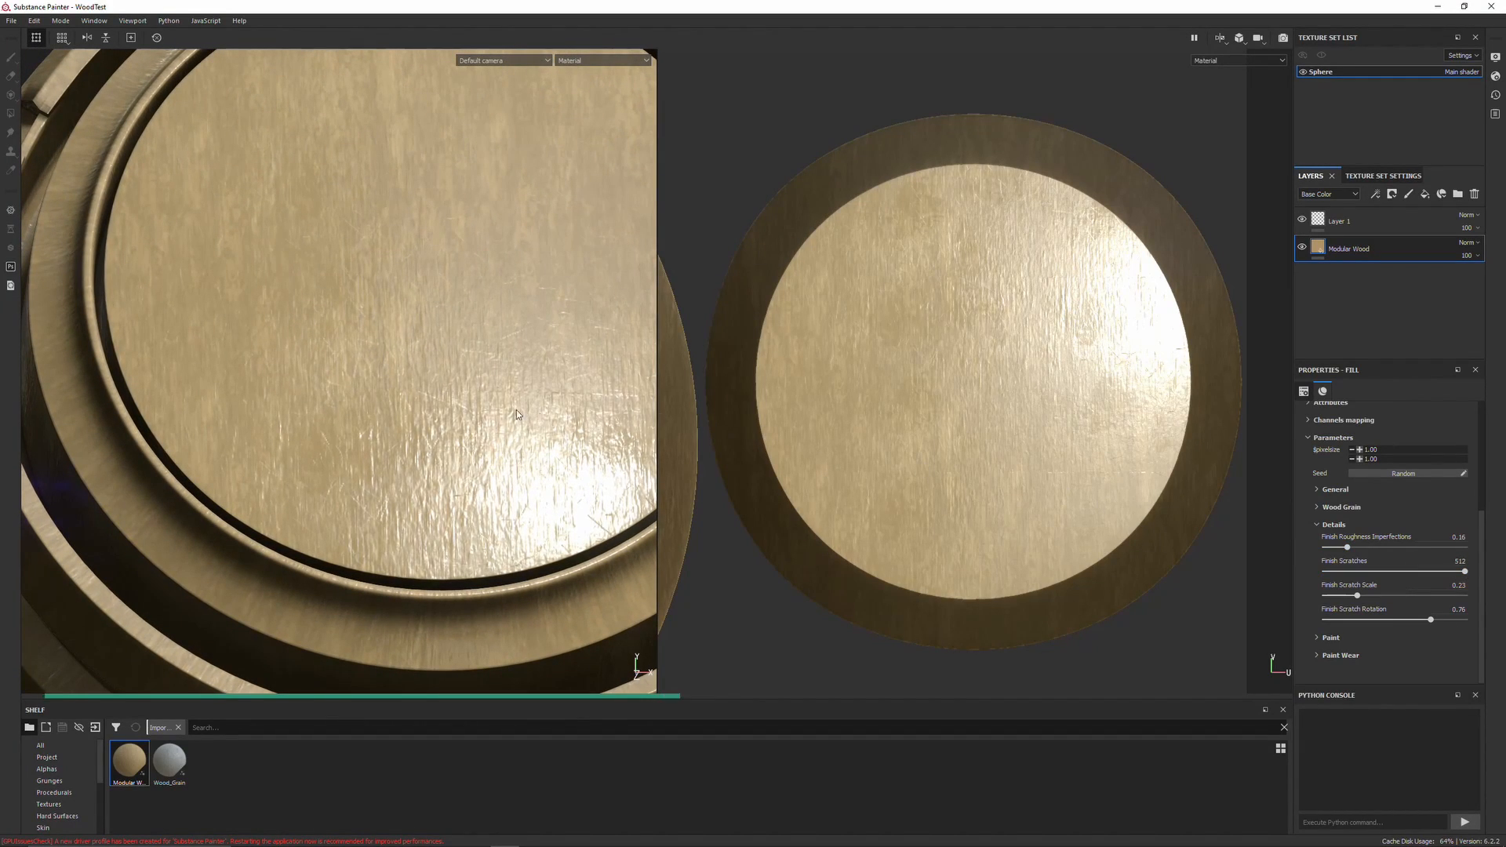
Increase Finish Scratch Scale to about 0.38
left_click_drag(639, 662, 539, 451, "alt")
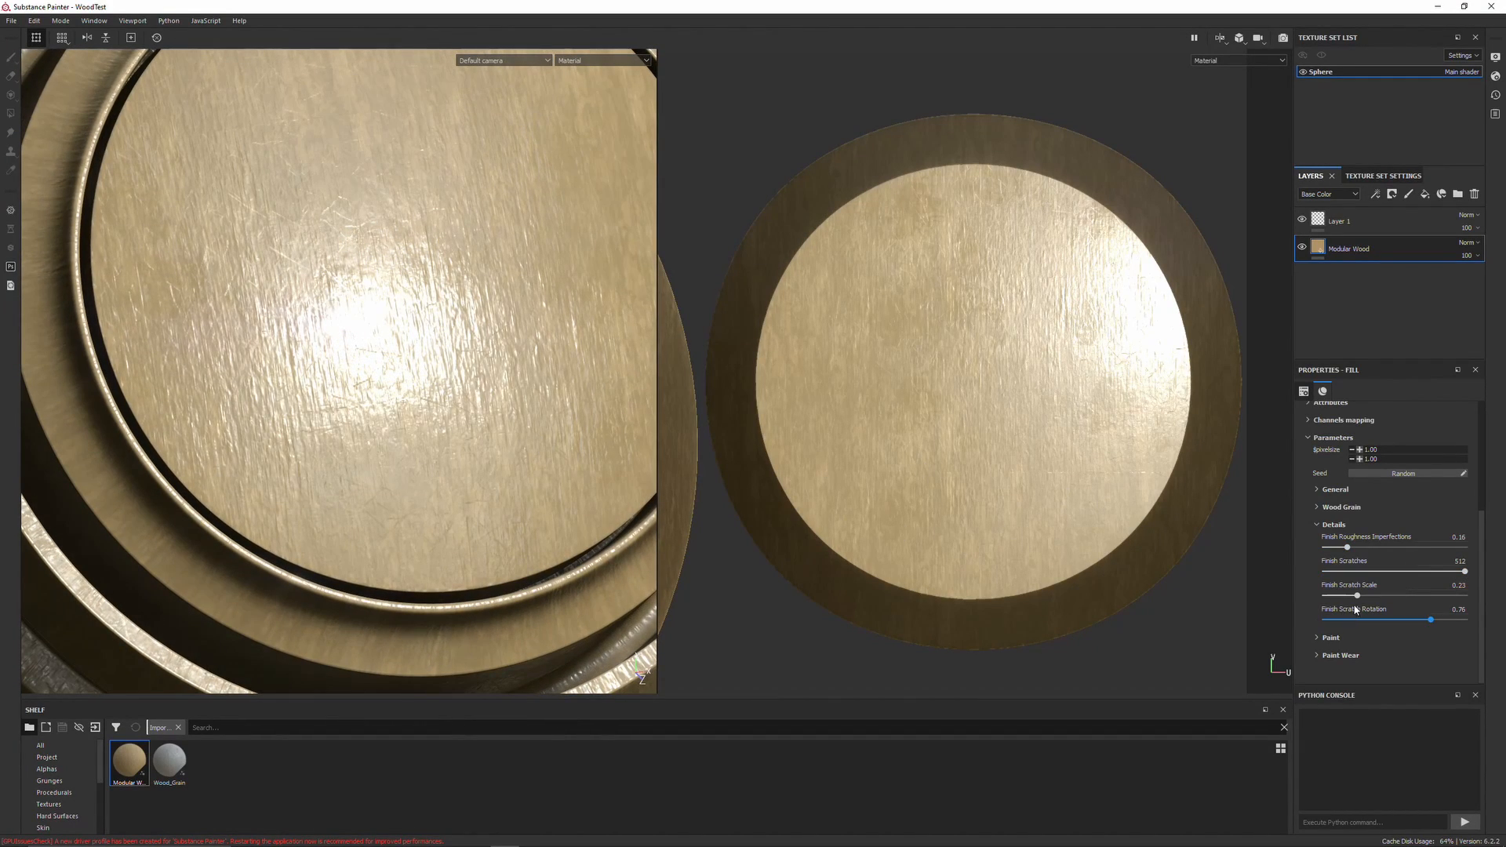
left_click_drag(1359, 595, 1405, 597)
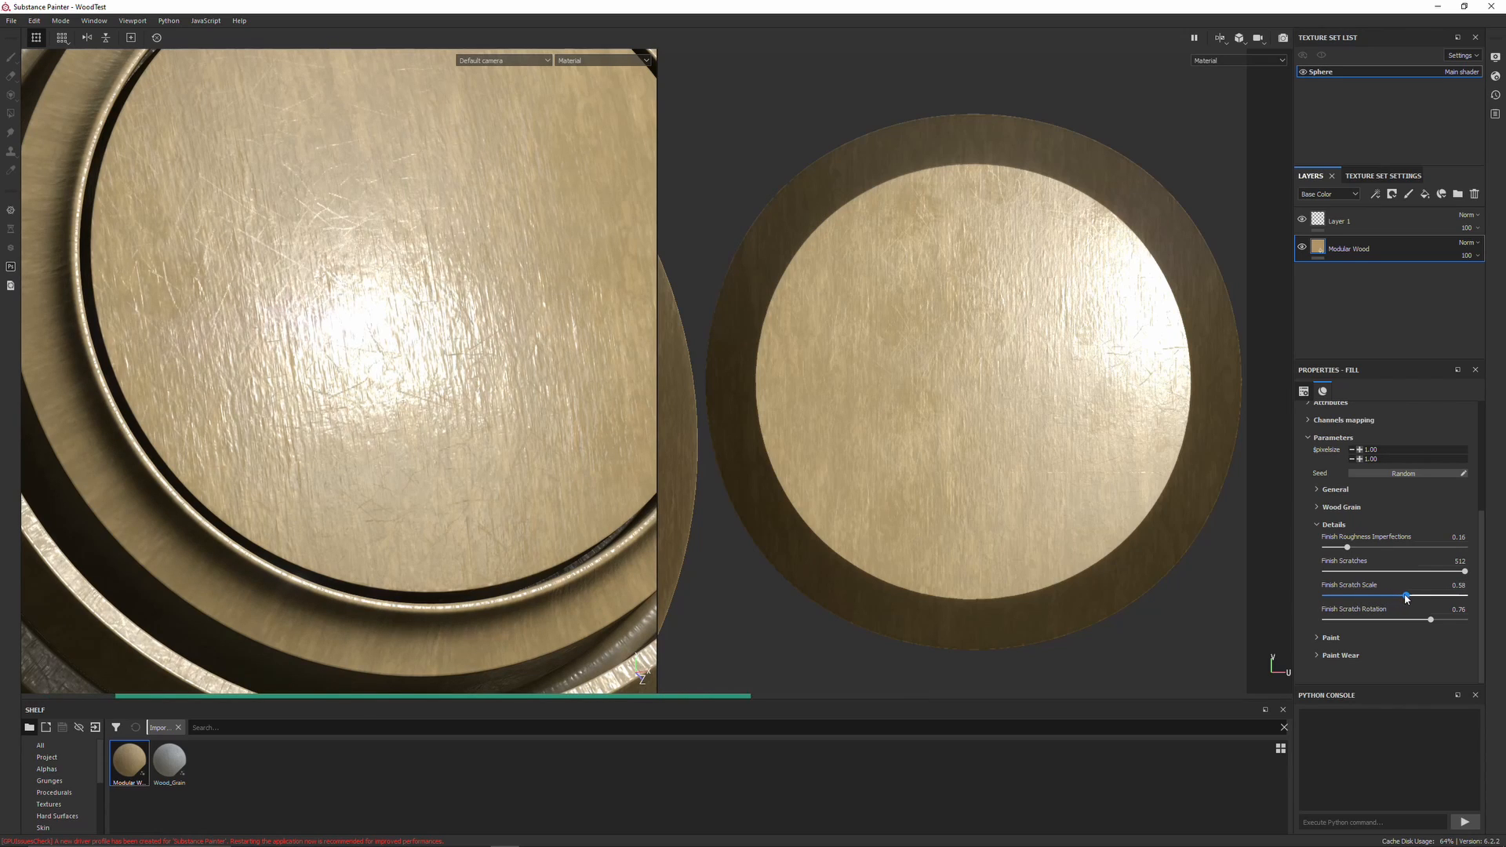
scroll(513, 475, "down", 4)
mouse_move(506, 471)
left_mouse_down("alt")
mouse_move(408, 468)
mouse_move(481, 528)
mouse_move(487, 450)
left_mouse_up("alt")
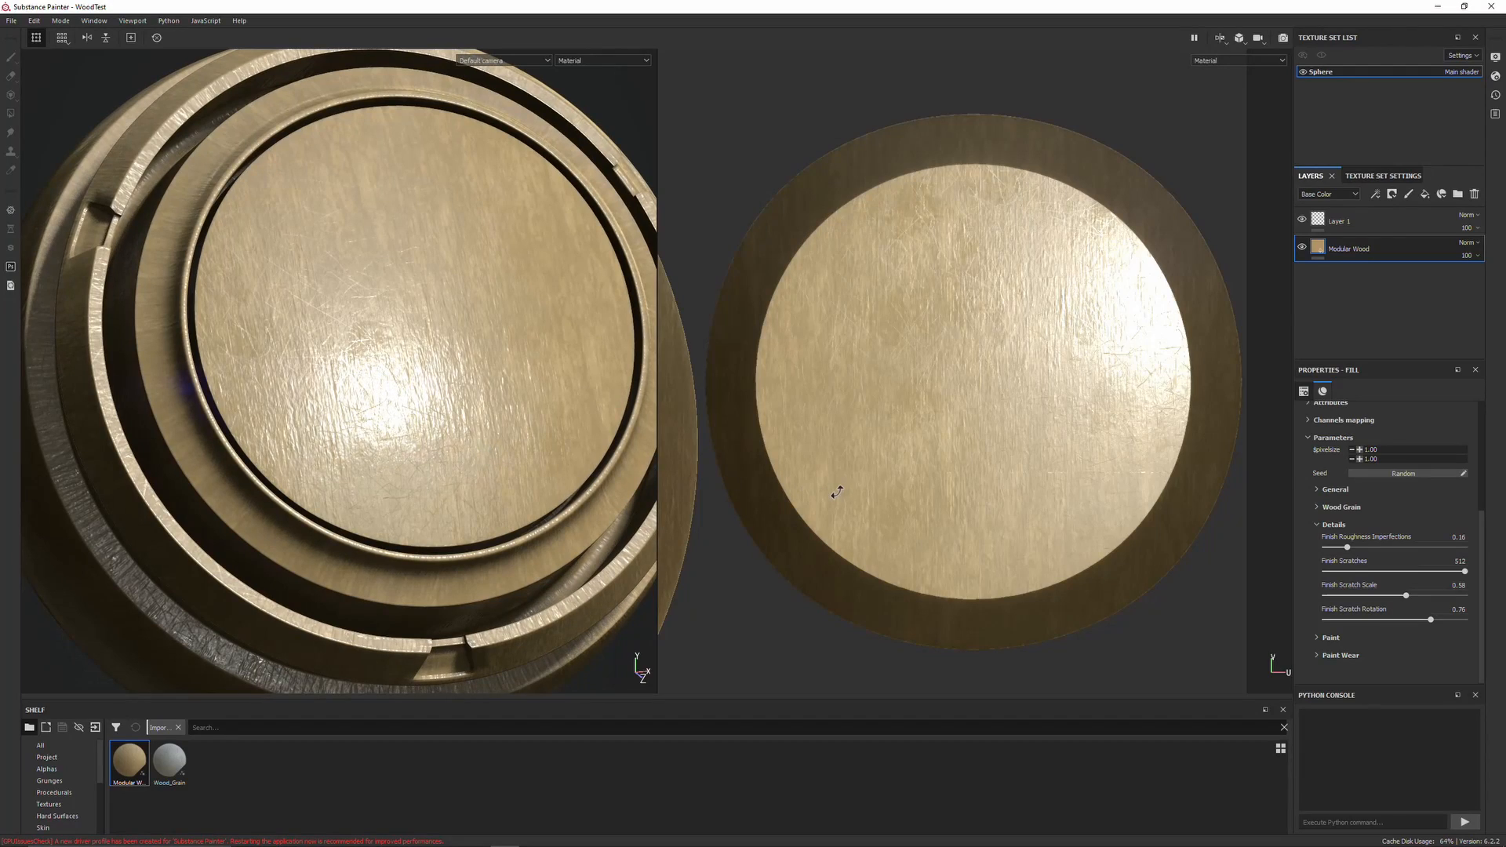
Lower Finish Scratch Rotation to about 0.38 and collapse the Details group
left_click_drag(1432, 621, 1378, 622)
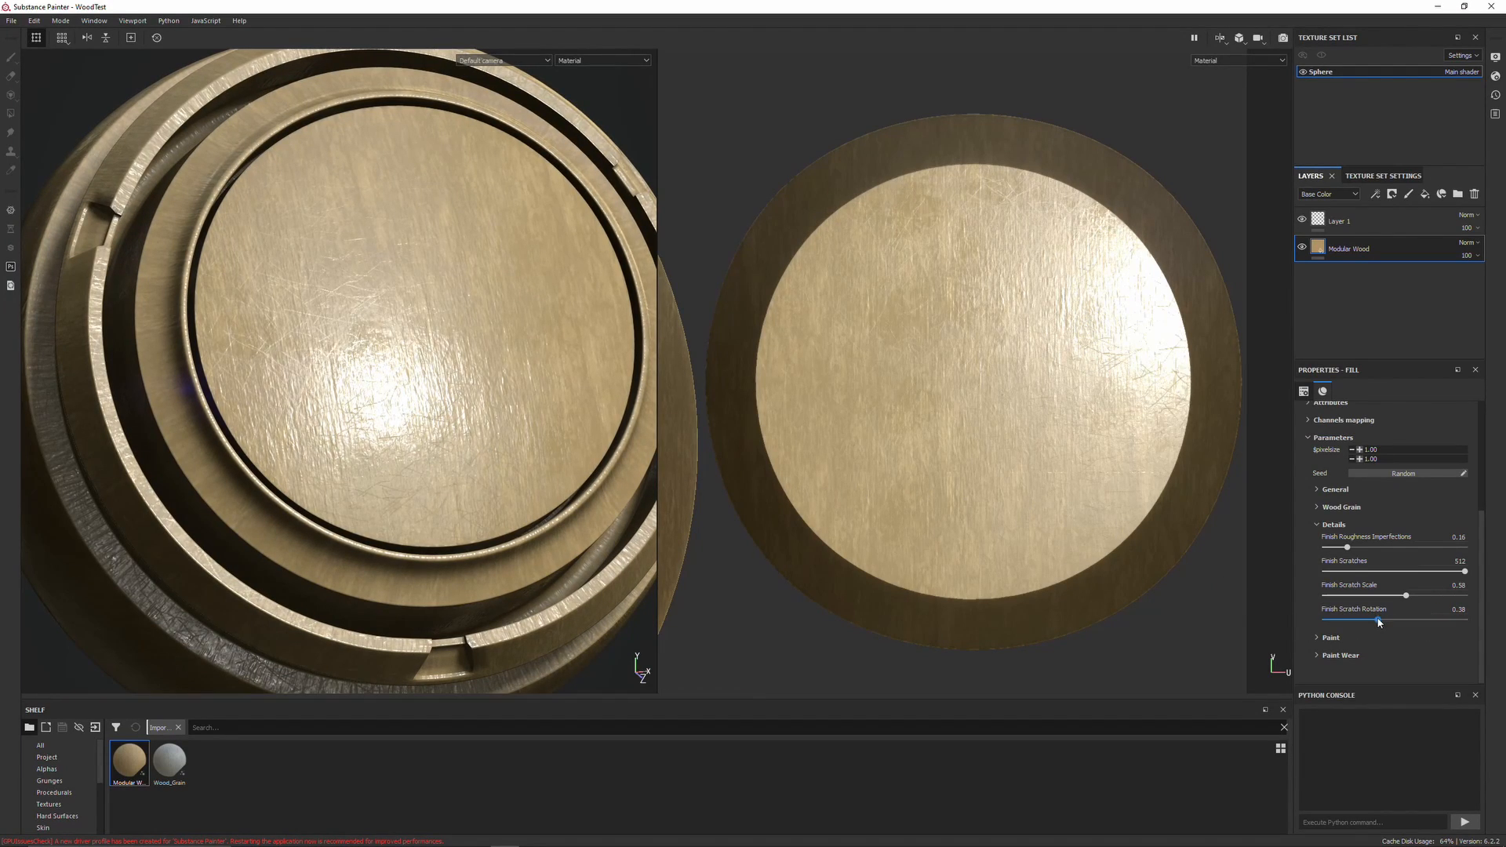
left_click_drag(368, 440, 502, 423, "alt")
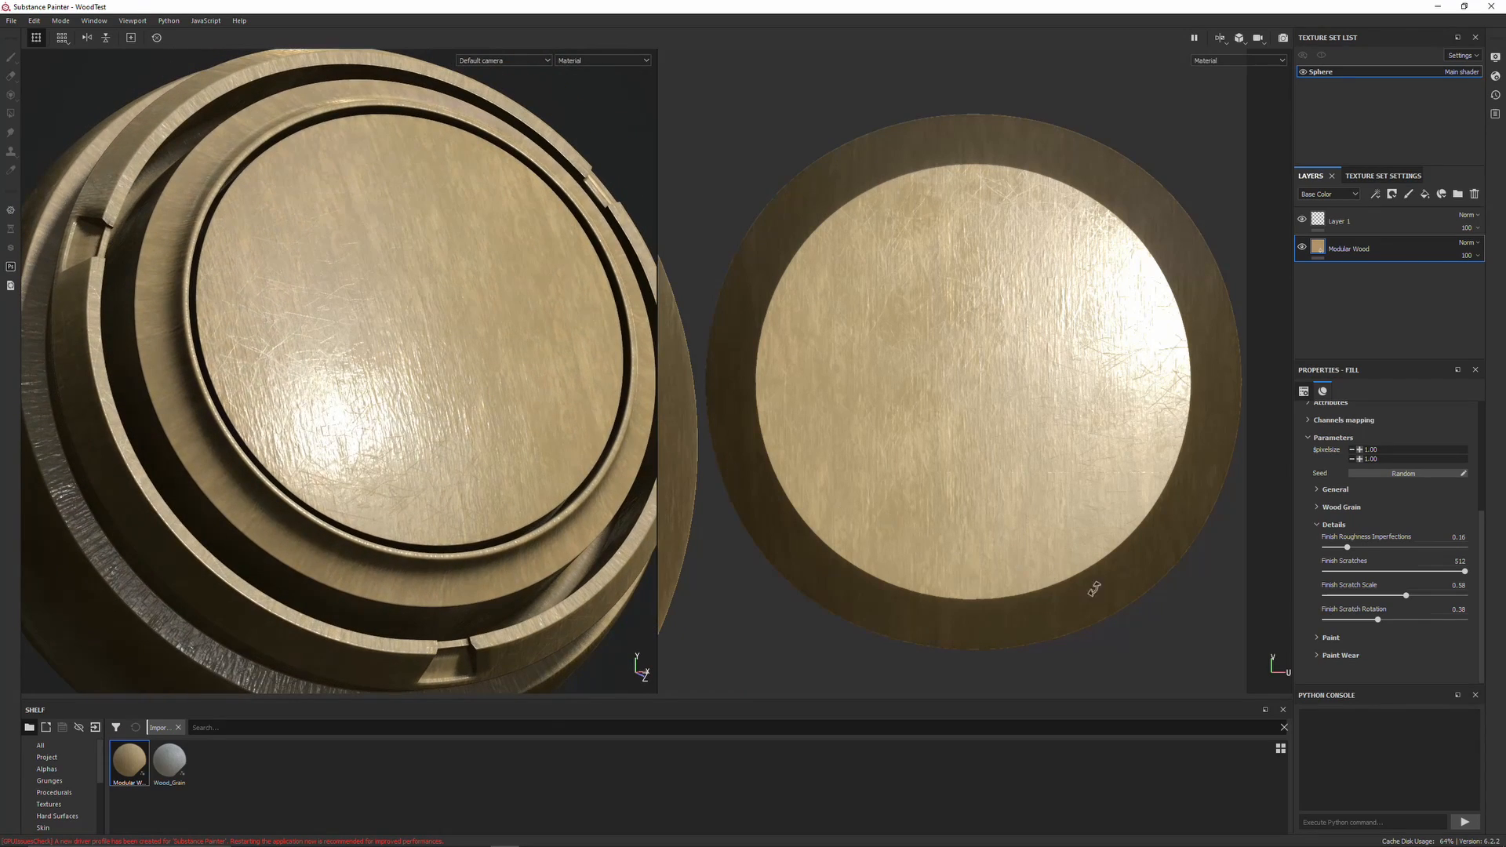
left_click(1320, 525)
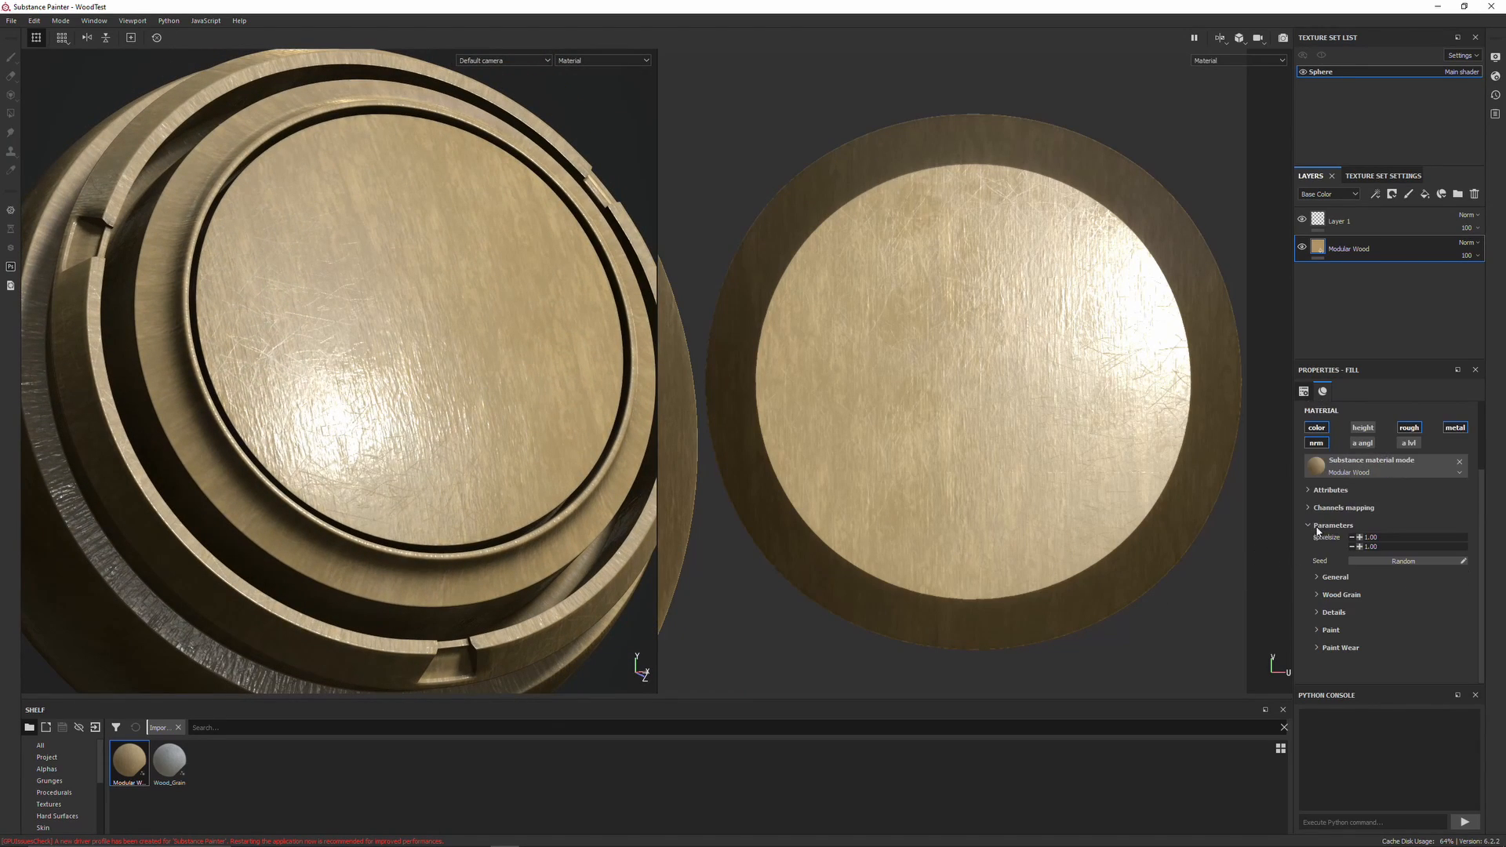
Expand the Paint and Paint Wear groups and set Paint Wear Invert to True
left_click(1318, 632)
scroll(1305, 630, "down", 2)
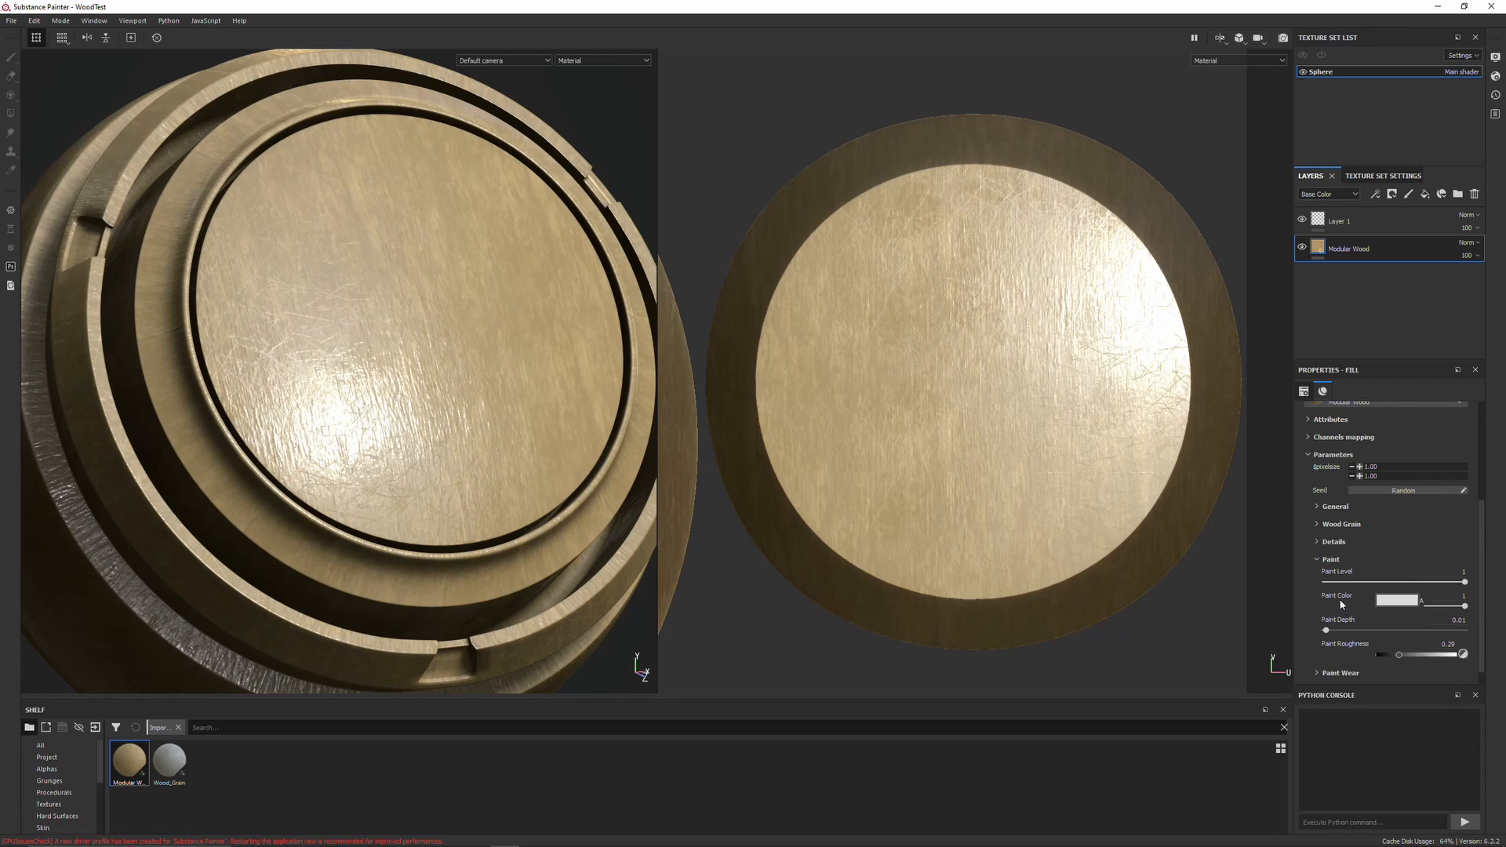
scroll(1324, 597, "down", 1)
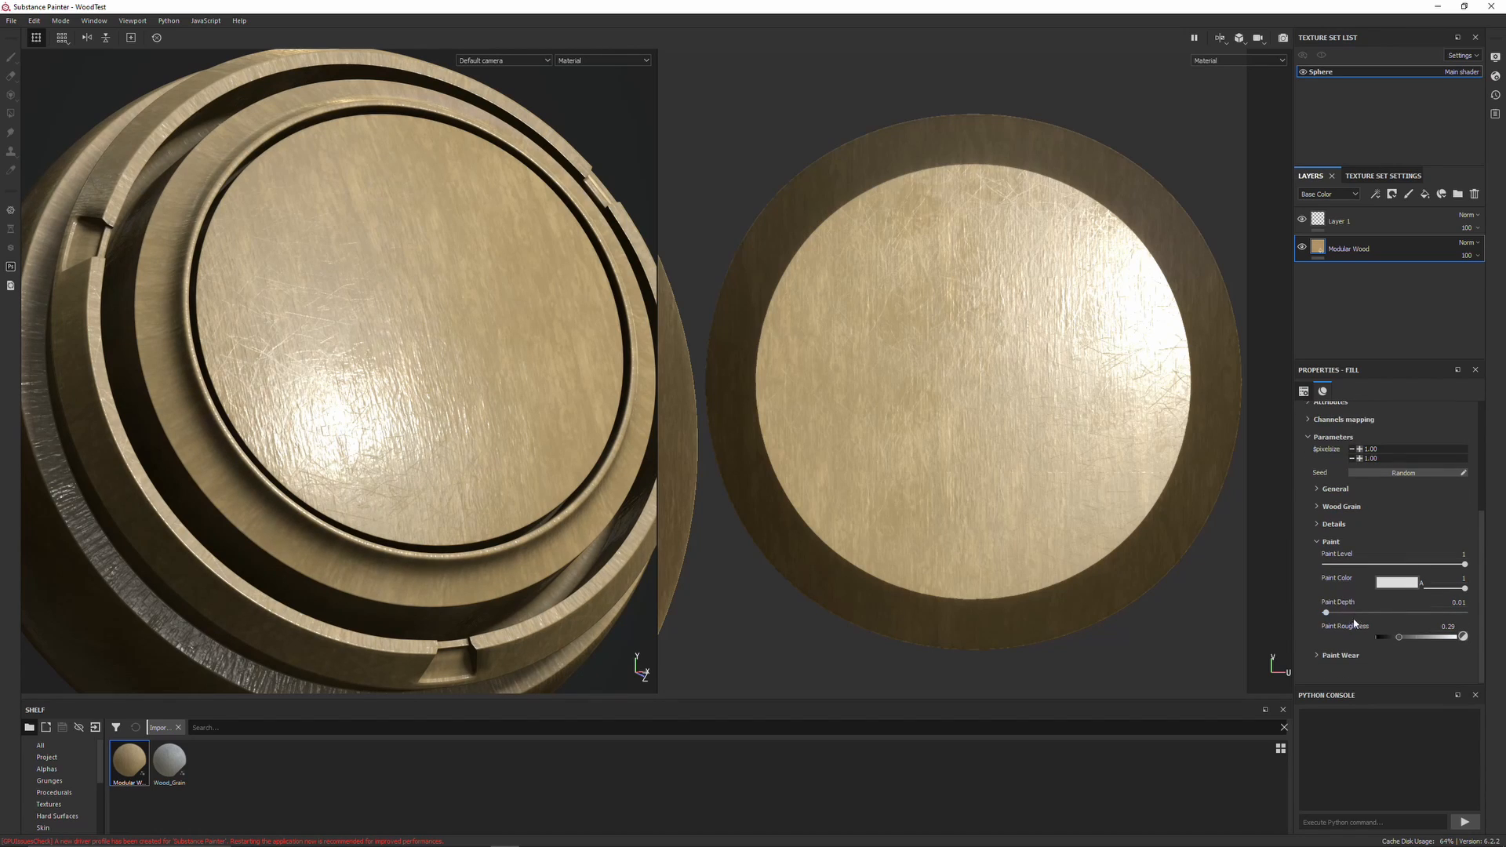
left_click(1317, 655)
scroll(1314, 635, "down", 2)
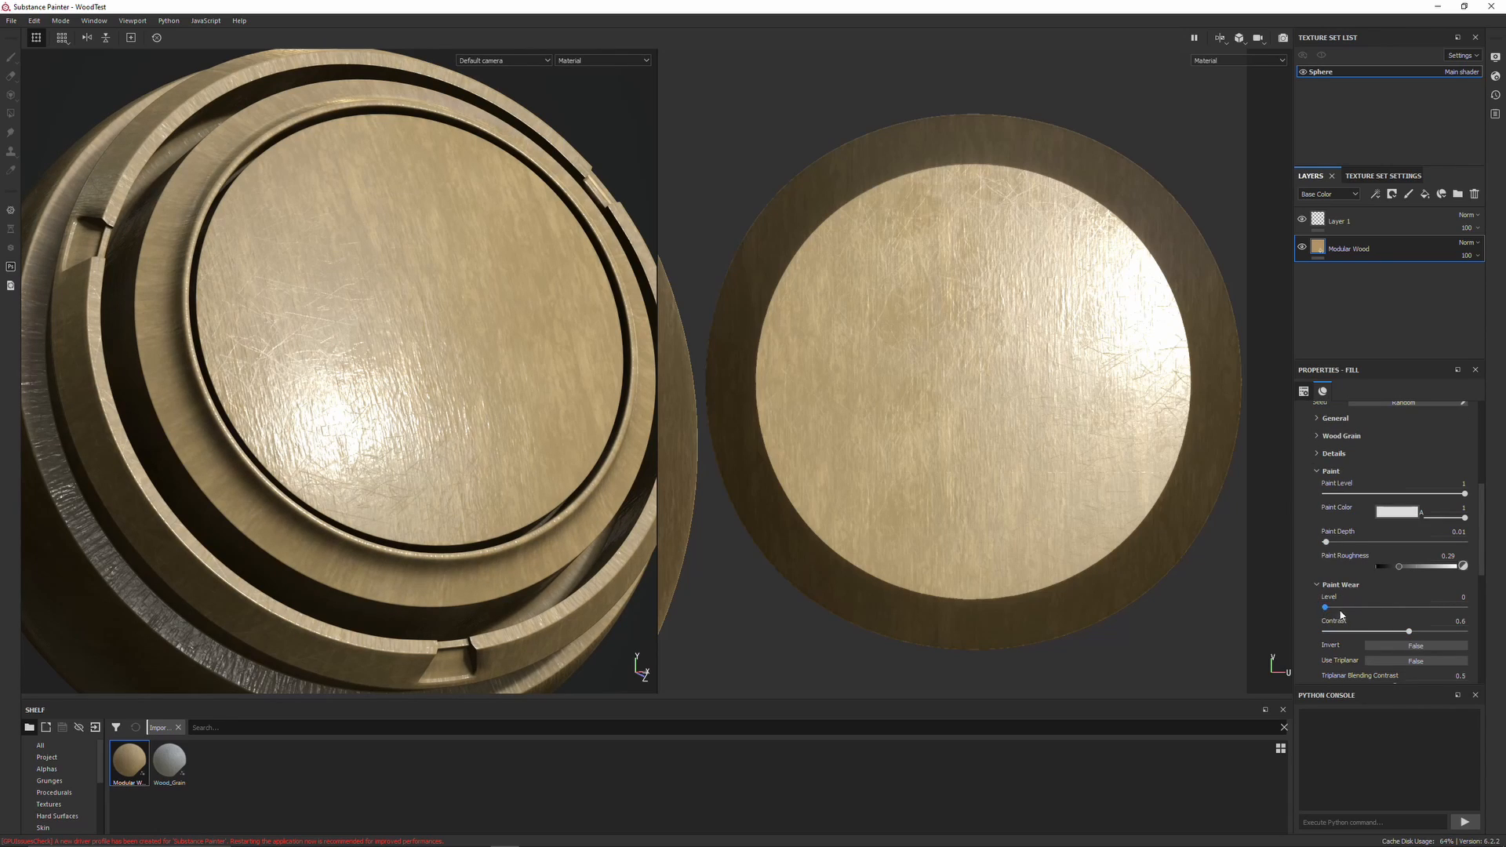
left_click(1387, 644)
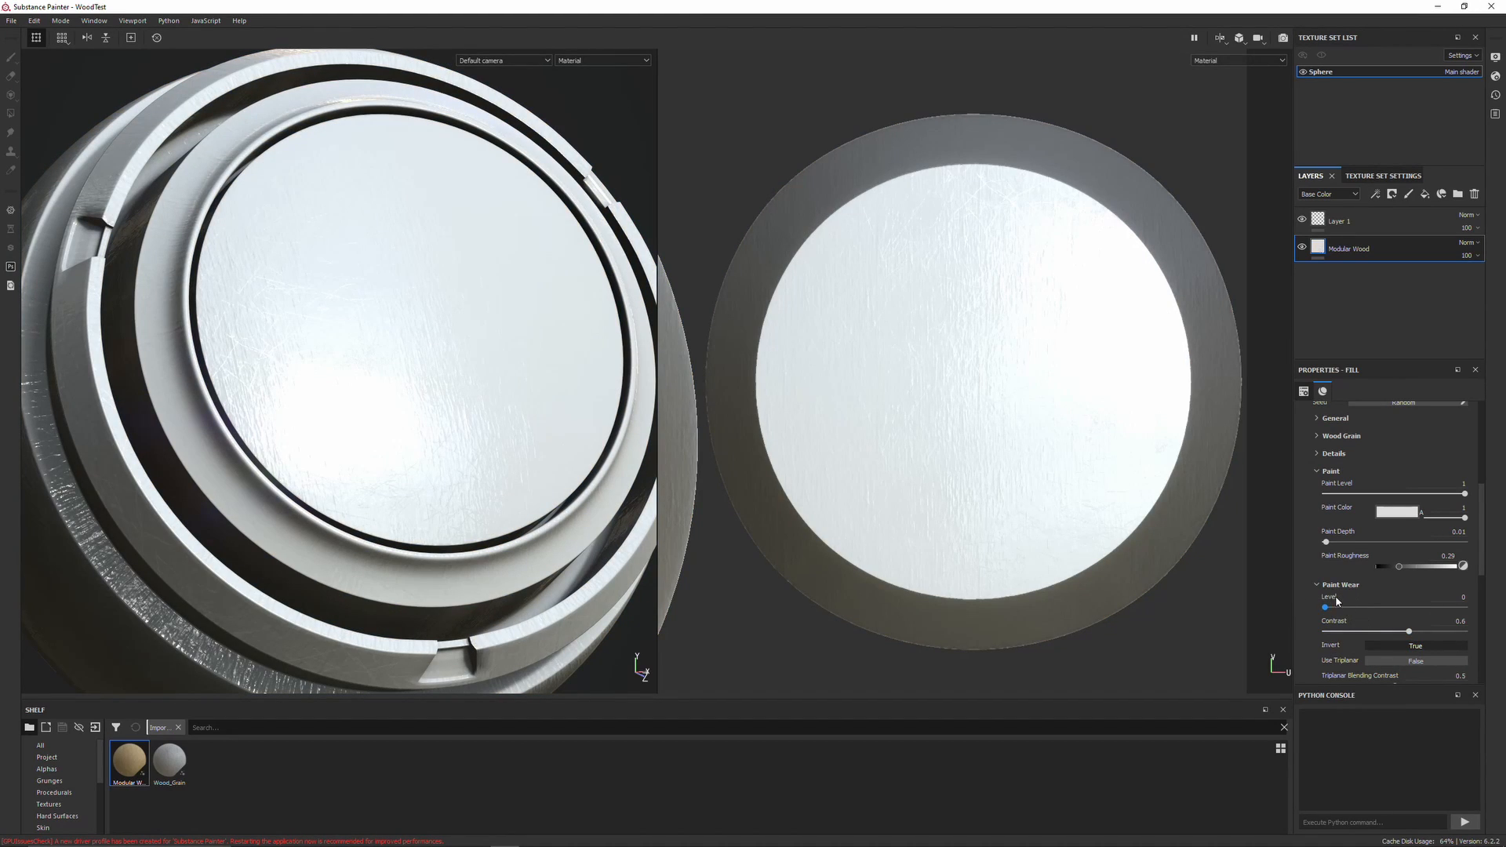
Change the Paint Color to a bright turquoise
right_click_drag(684, 348, 461, 380, "alt")
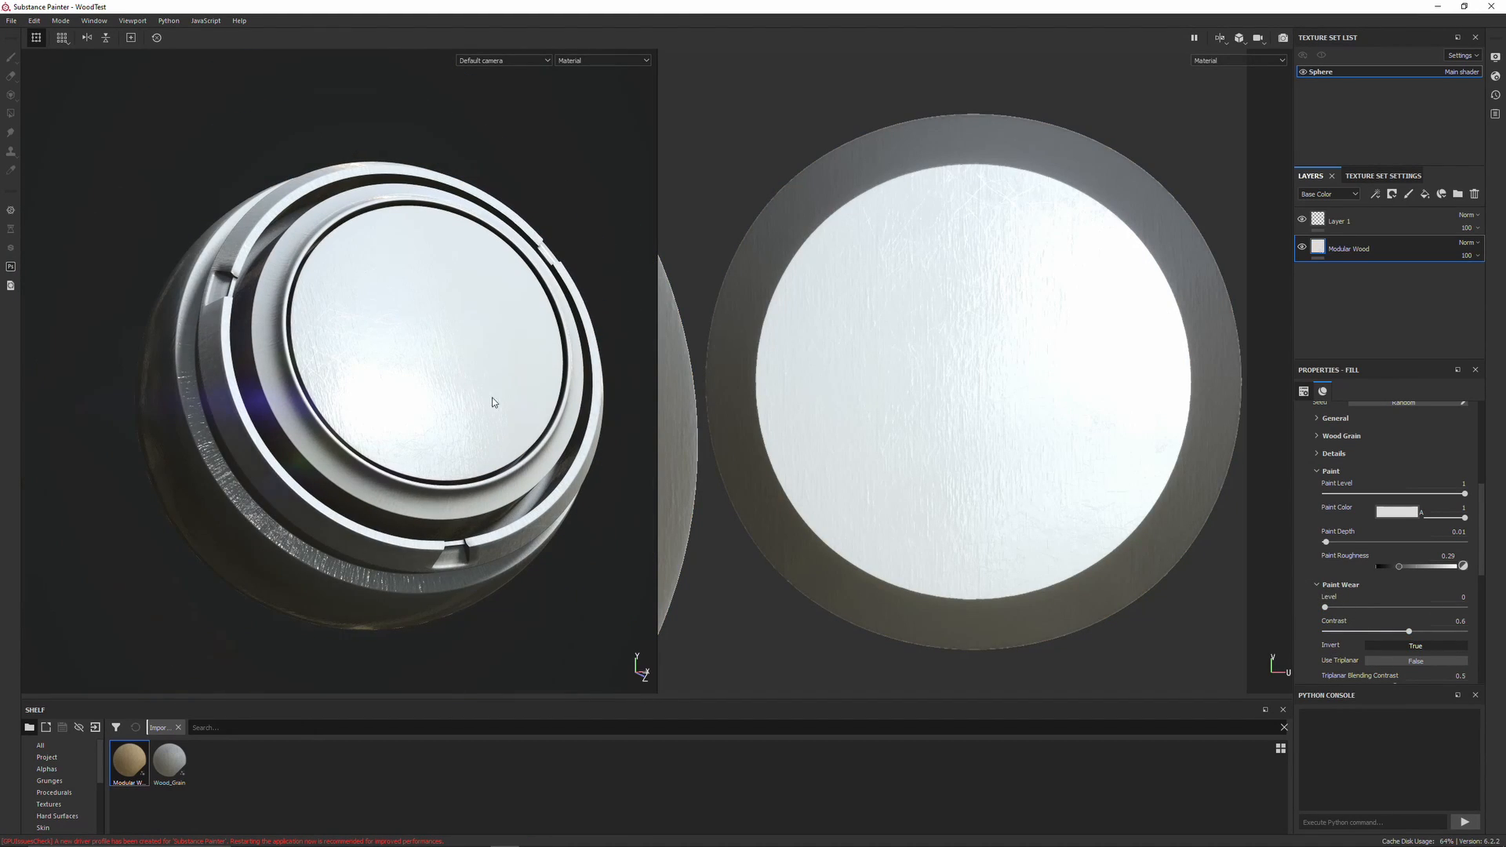
scroll(501, 403, "up", 2)
left_click_drag(501, 403, 1125, 546, "alt")
left_click(1397, 511)
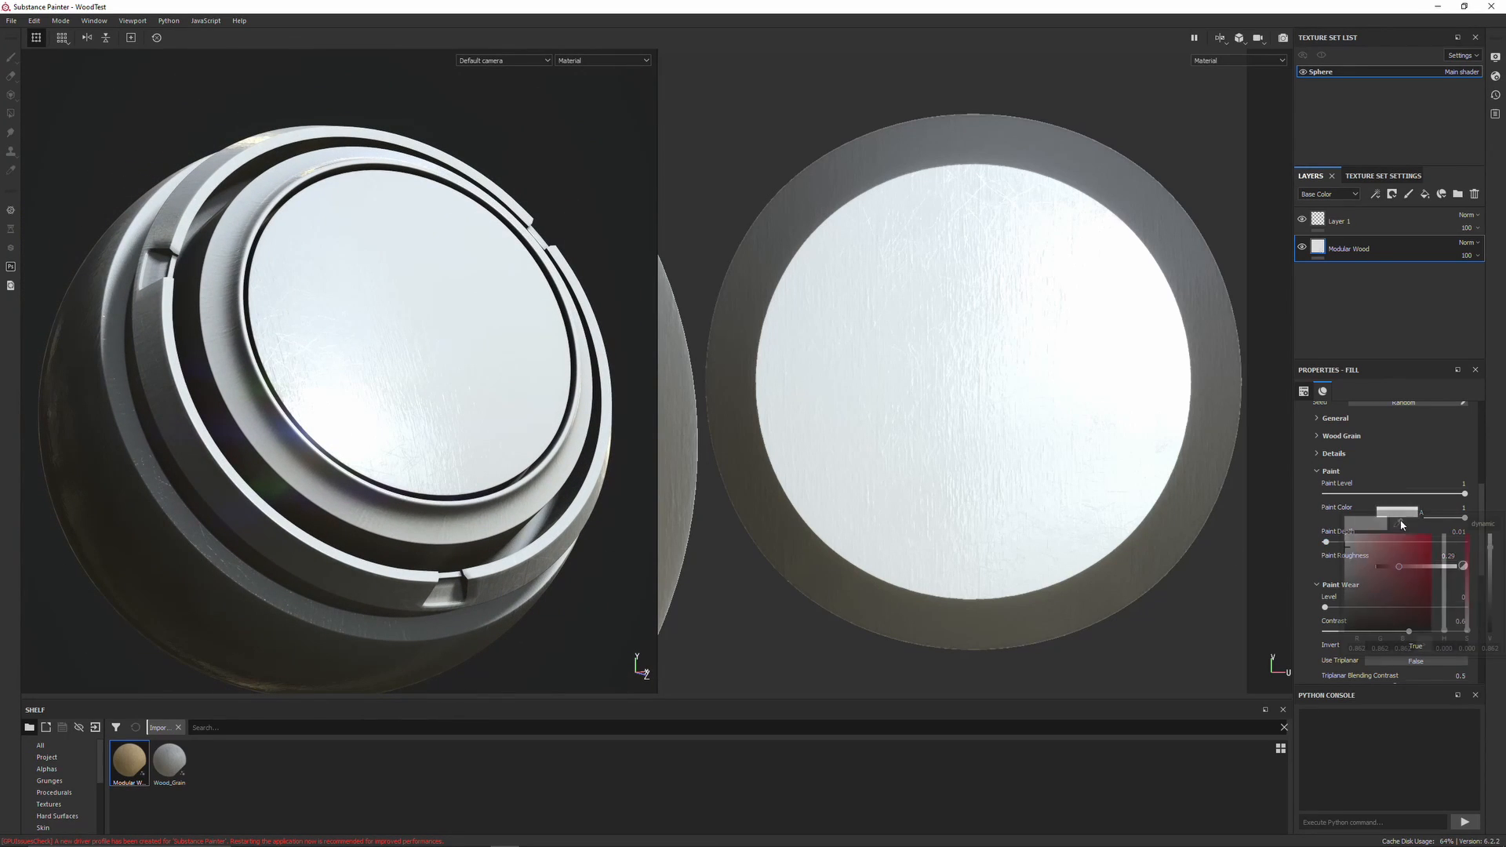
left_click(1417, 590)
left_click(1444, 602)
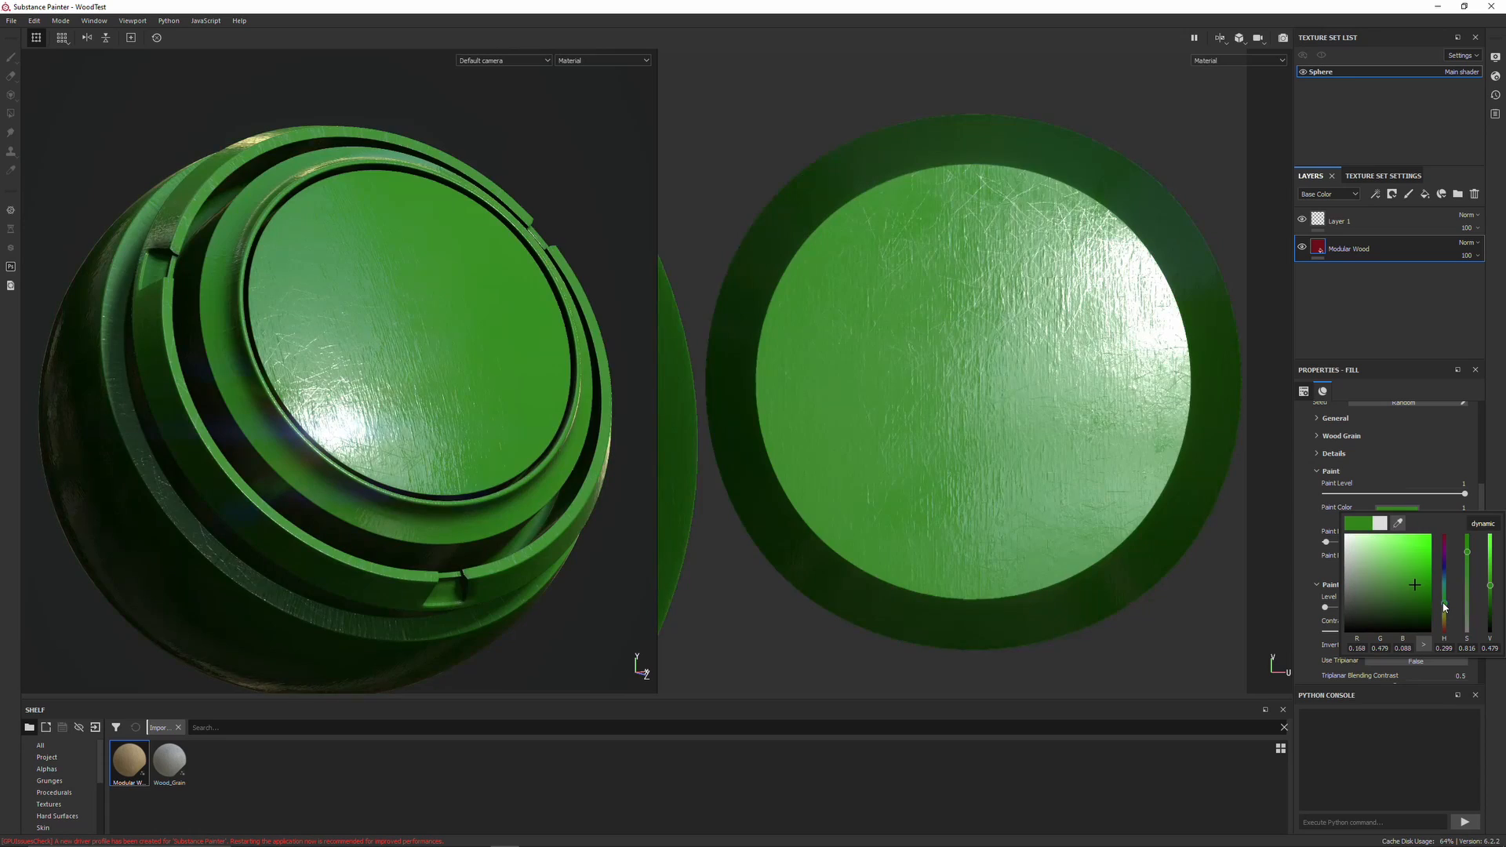
left_click(1404, 575)
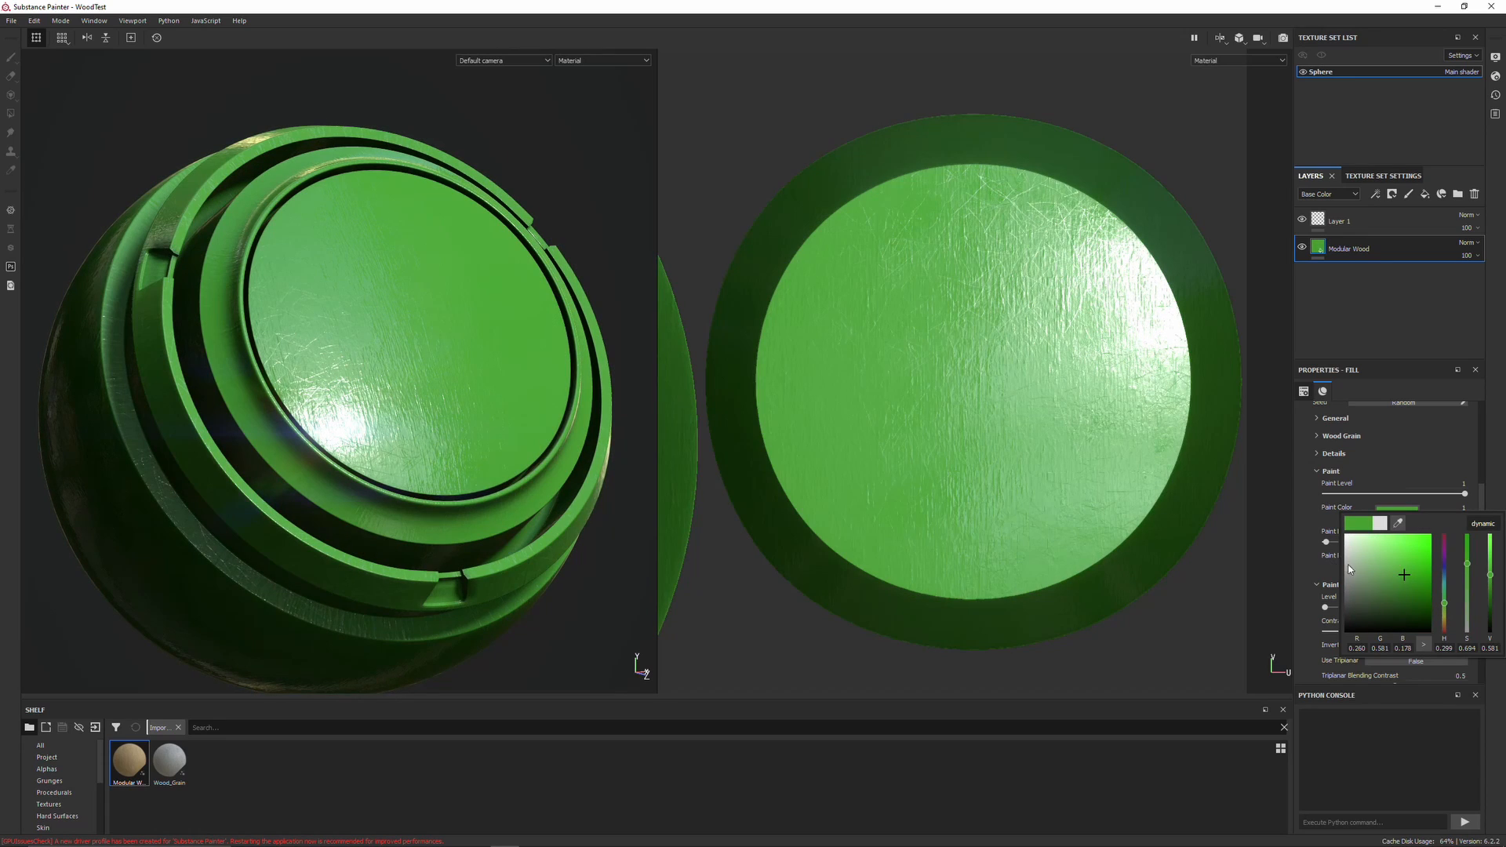
left_click(1406, 554)
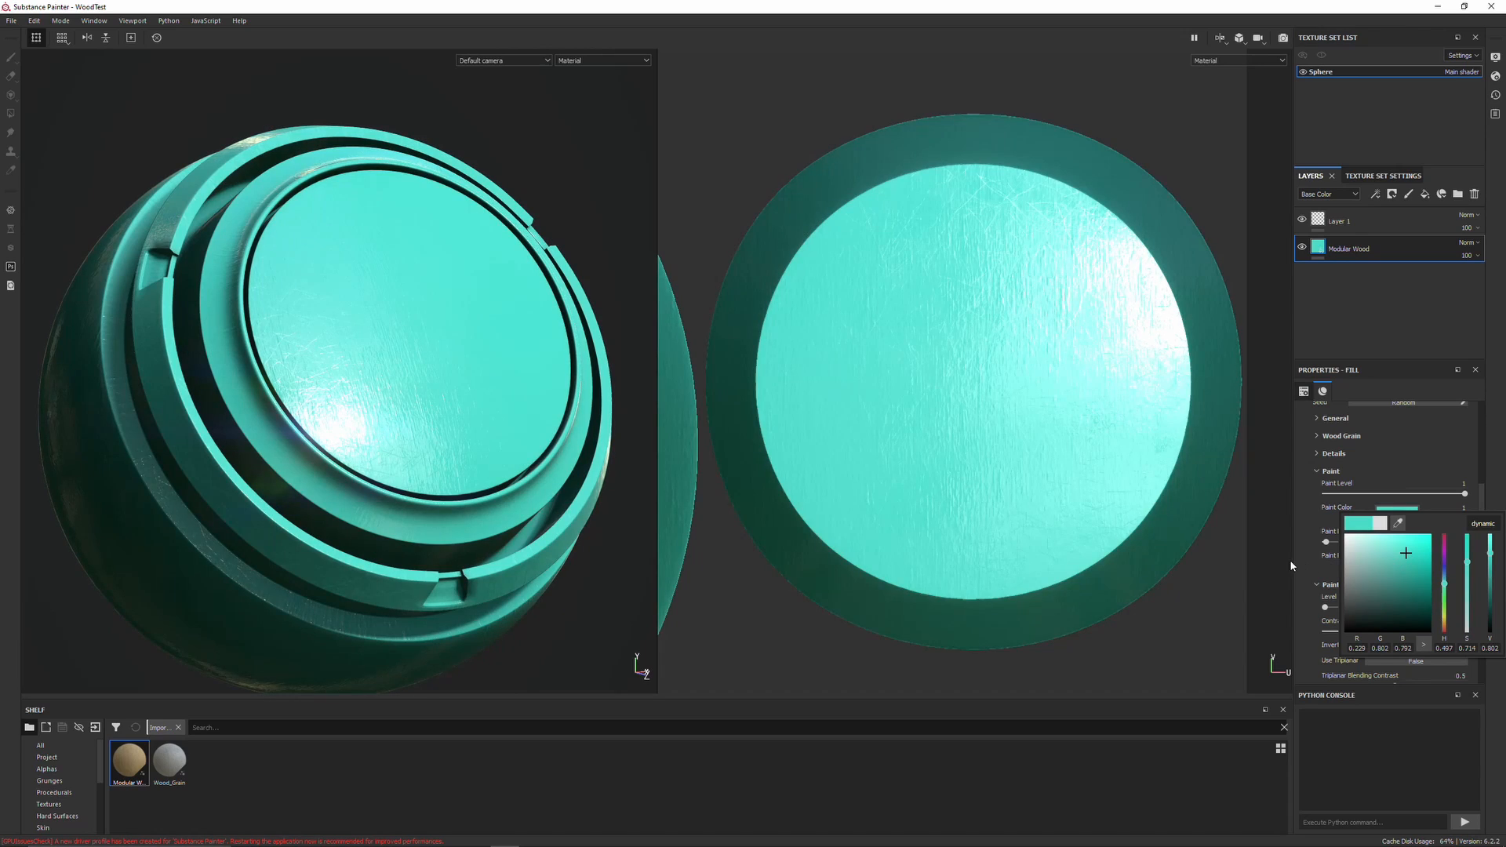
left_click(1312, 538)
Raise the Paint Wear Level to about 1 so the wood shows through the paint
scroll(1320, 576, "down", 3)
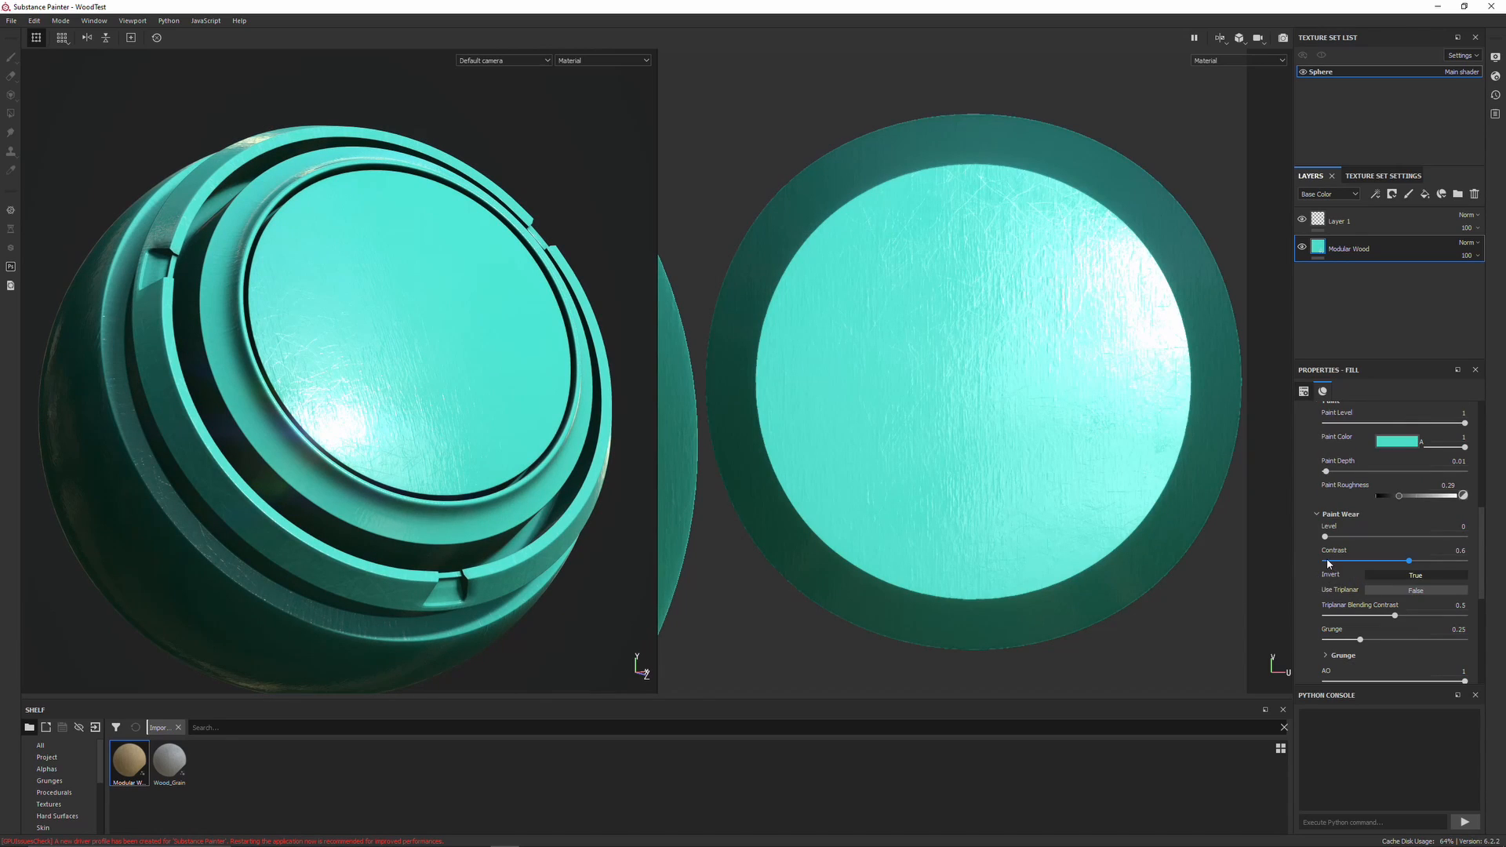
left_click_drag(1327, 539, 1388, 546)
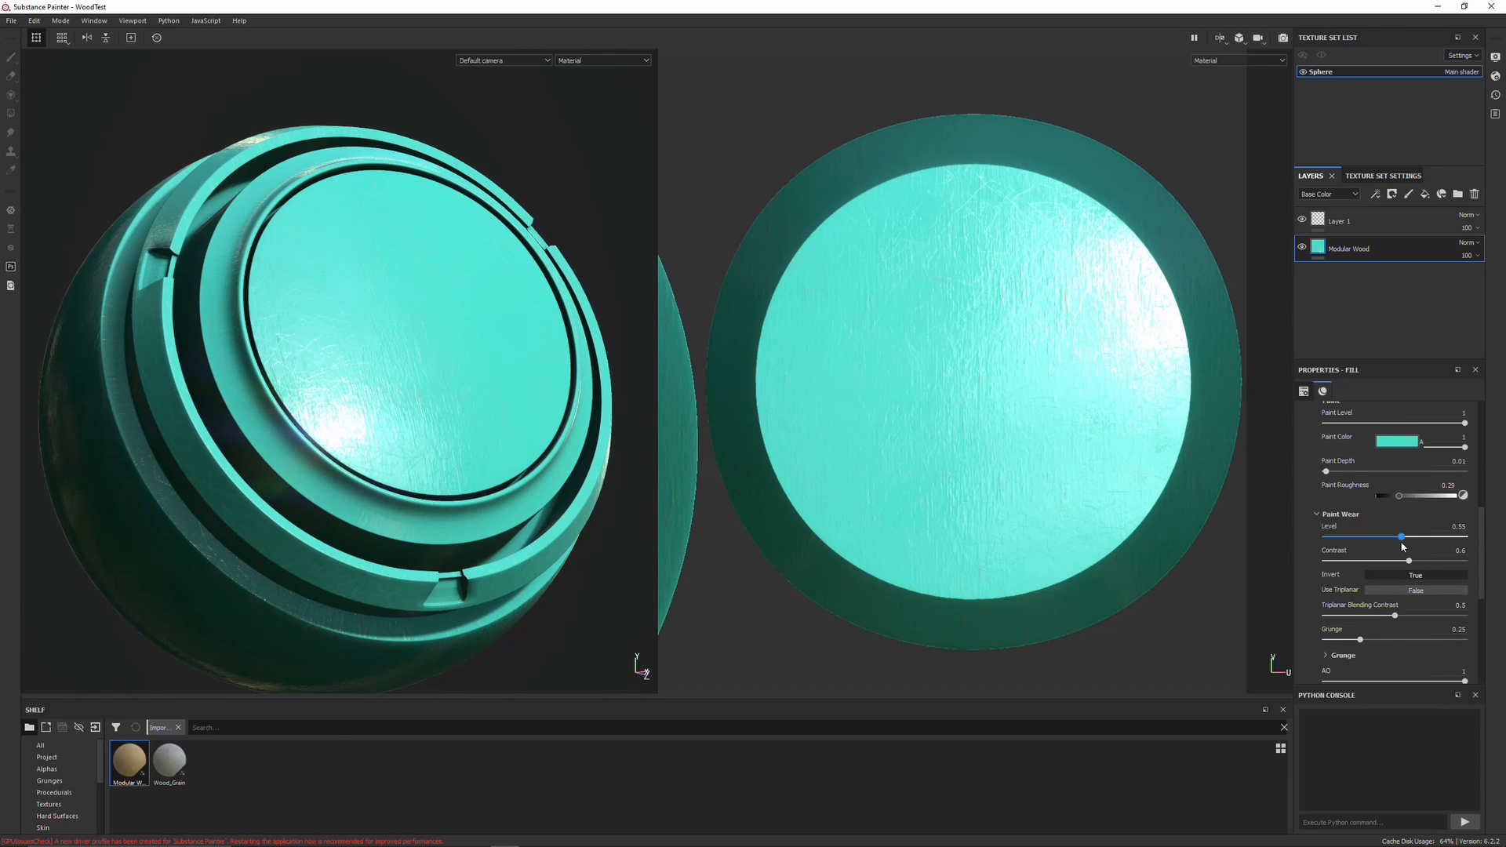
left_click_drag(1417, 543, 1418, 543)
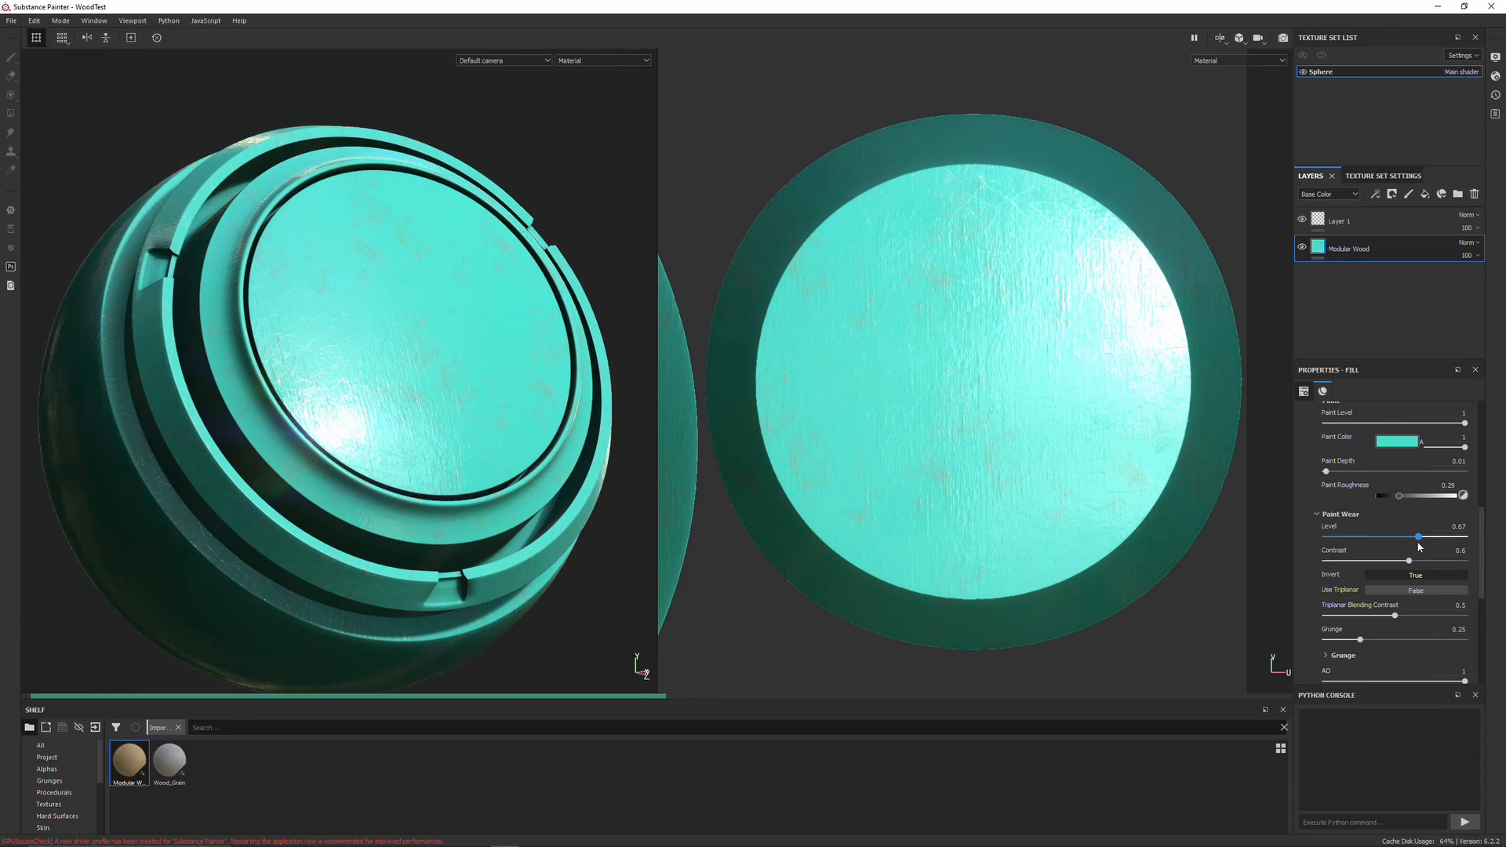
left_click_drag(648, 424, 444, 524, "alt")
left_click_drag(1421, 538, 1447, 540)
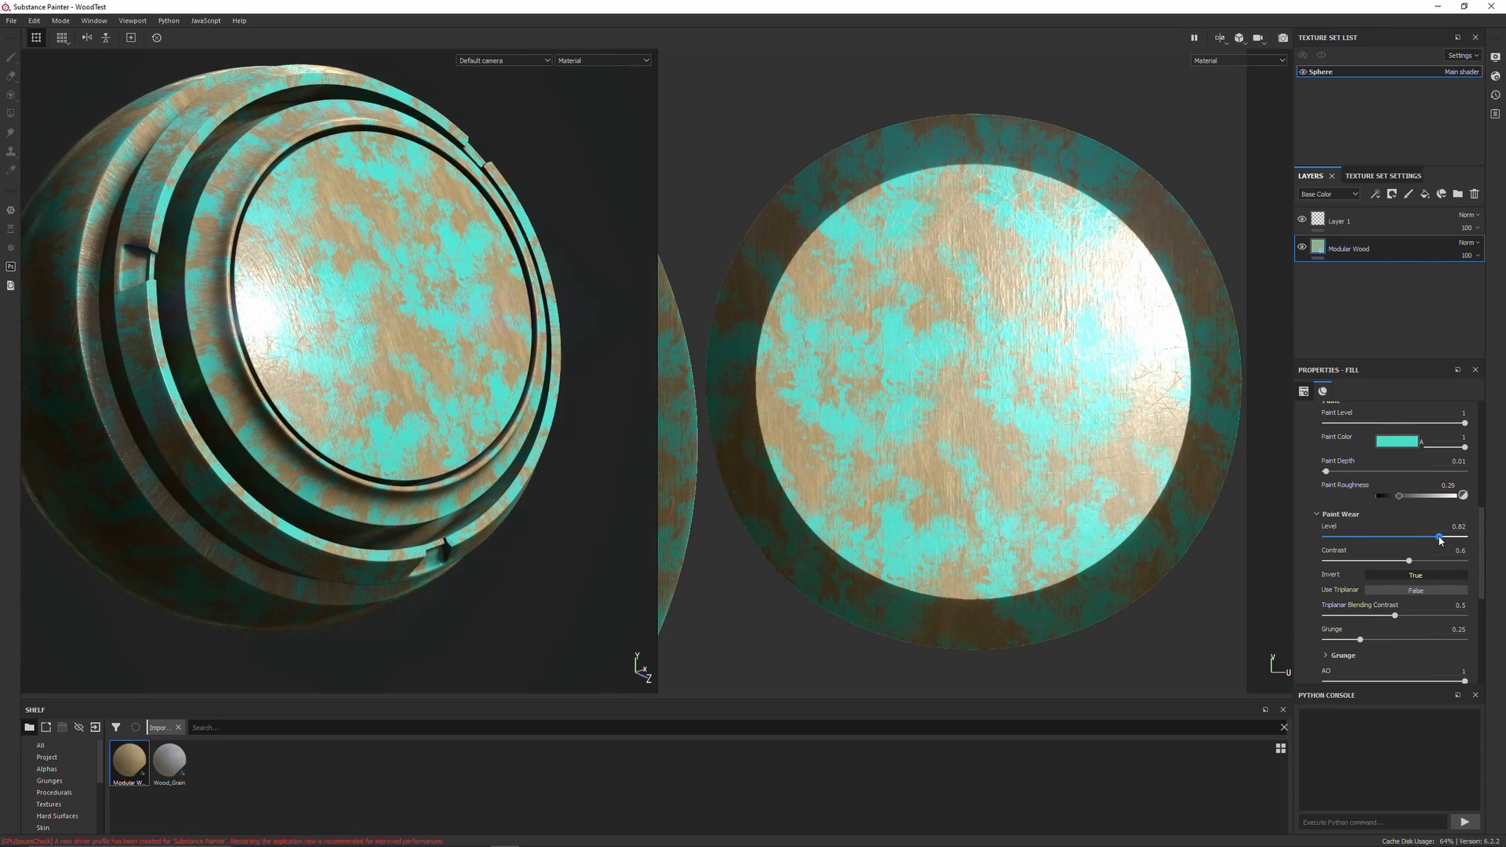
left_click_drag(478, 370, 517, 313, "alt")
left_click_drag(1440, 537, 1456, 538)
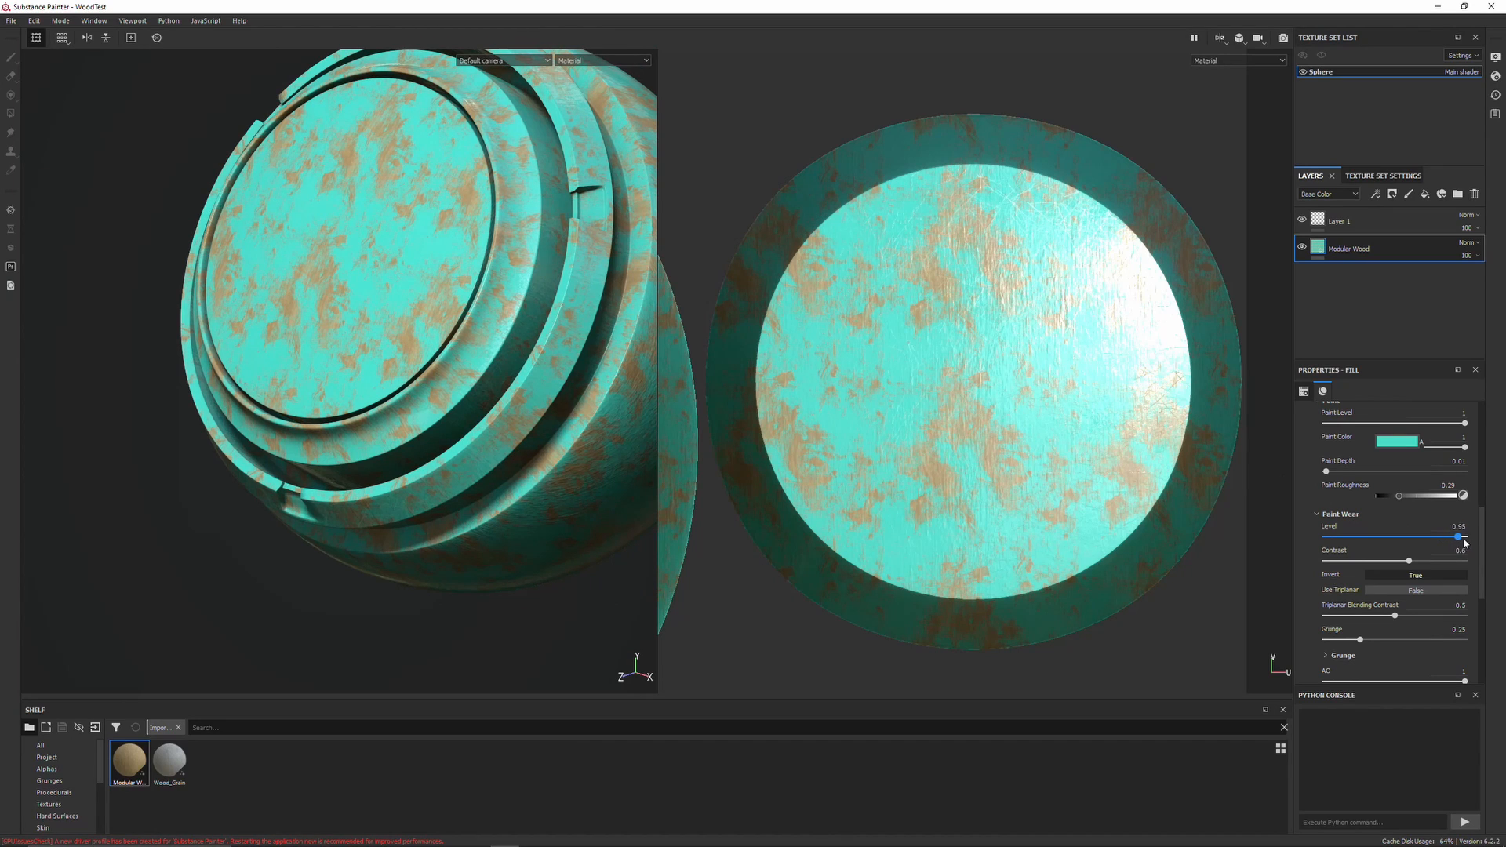
left_click_drag(585, 339, 507, 343, "alt")
middle_click_drag(508, 343, 413, 439, "alt")
scroll(1311, 506, "up", 1)
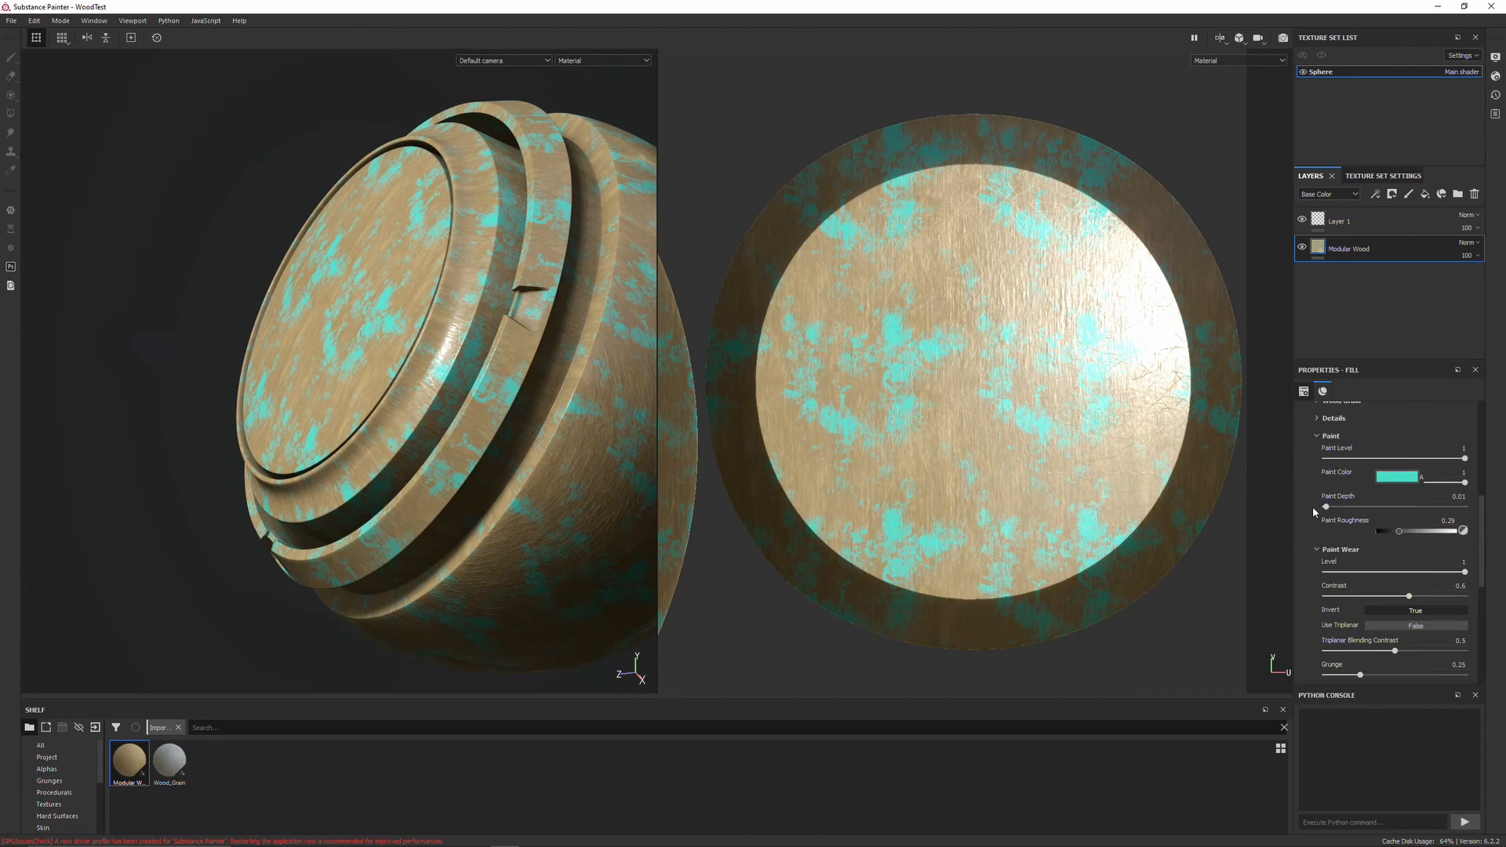
Try lowering Paint Level to about 0.33 and restore it to 1
left_click_drag(1464, 458, 1371, 462)
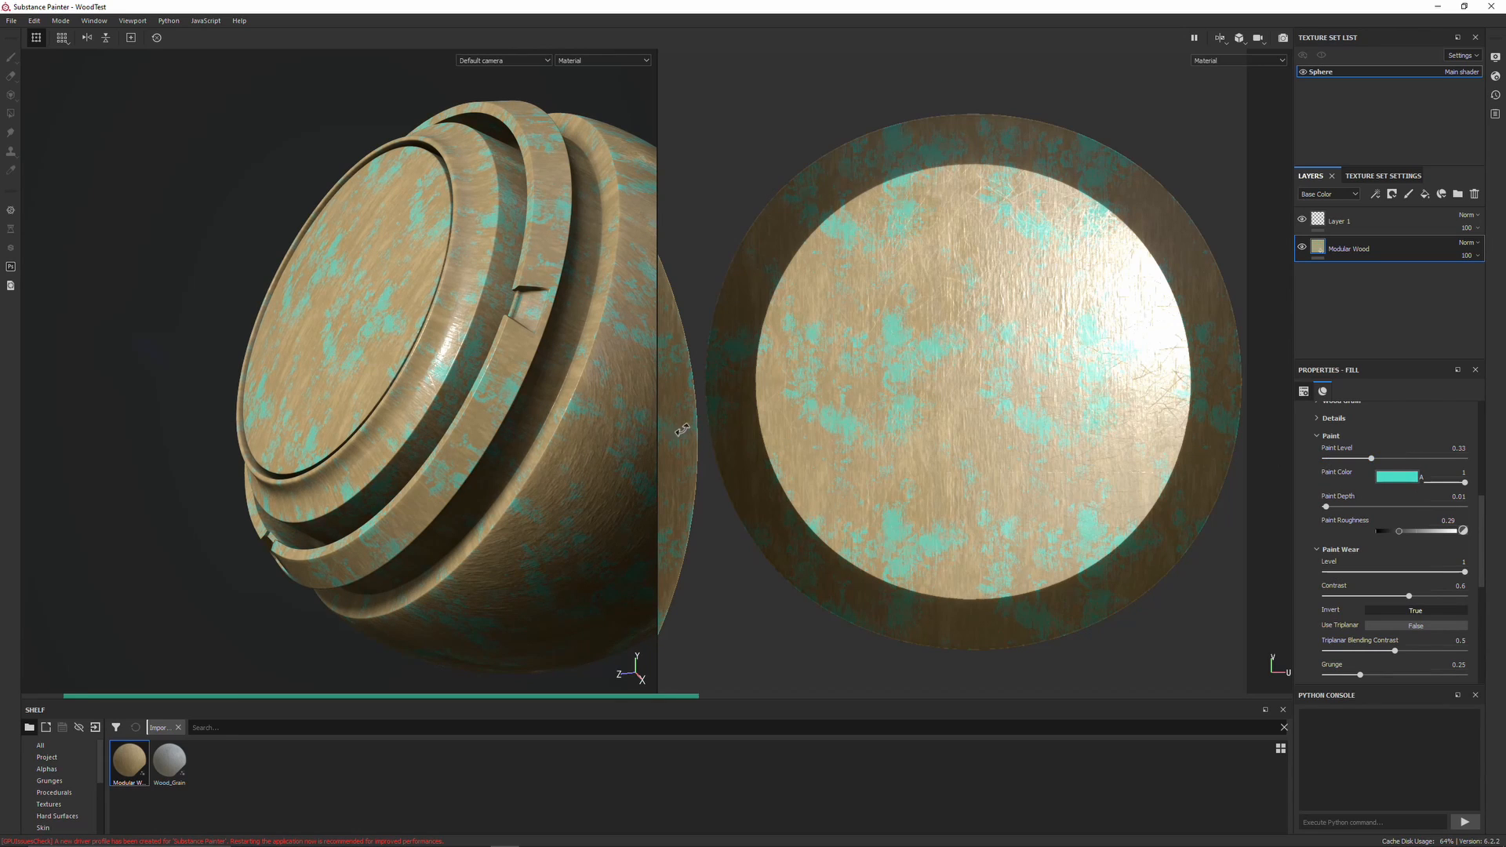
left_click_drag(539, 424, 627, 368, "alt")
left_click_drag(1371, 460, 1467, 458)
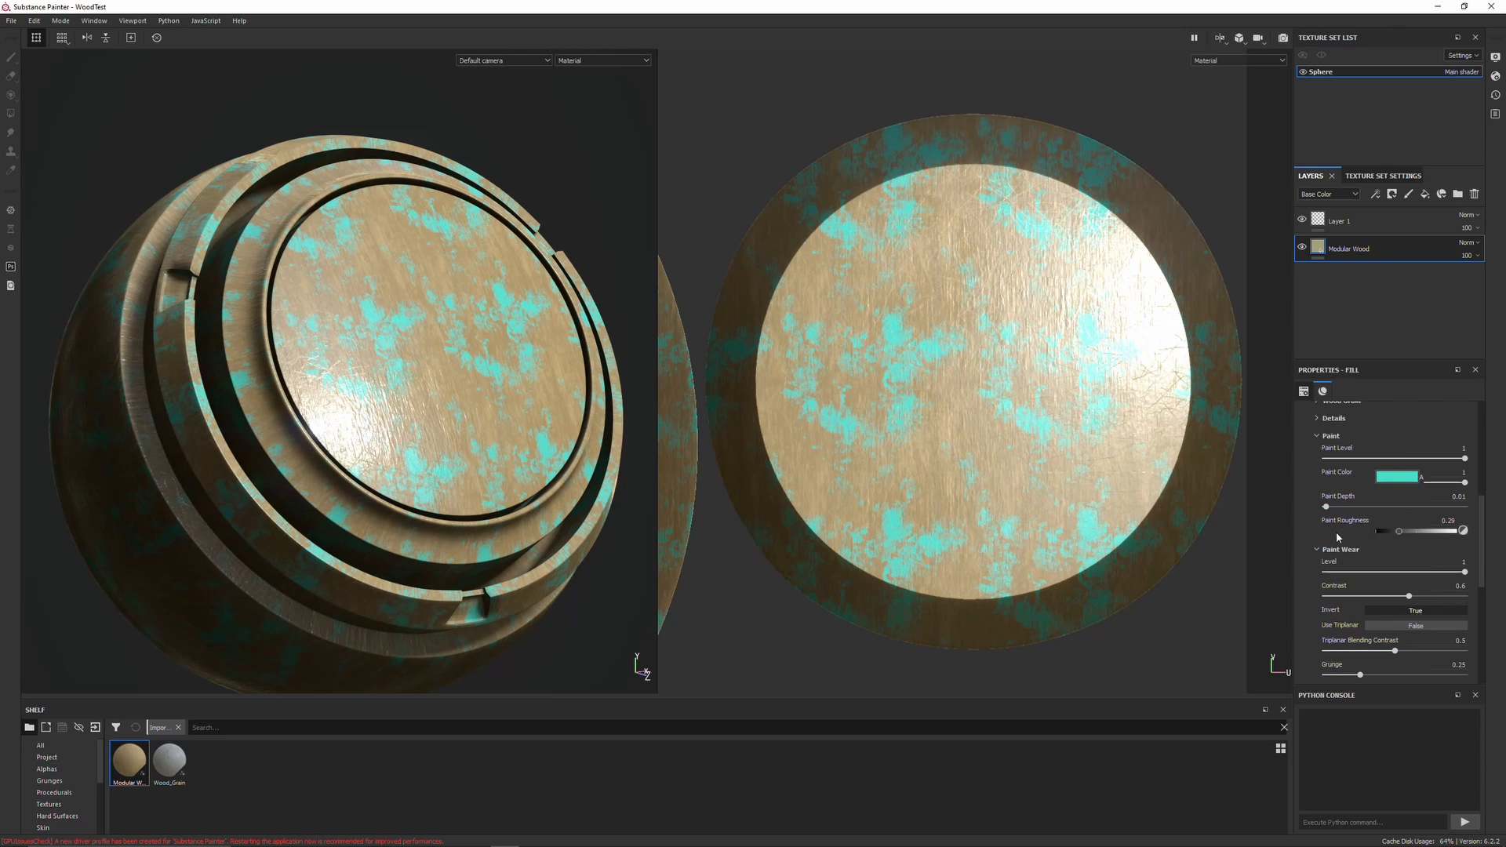
Expand the General group and raise the wood Roughness to about 0.78
scroll(1336, 529, "up", 1)
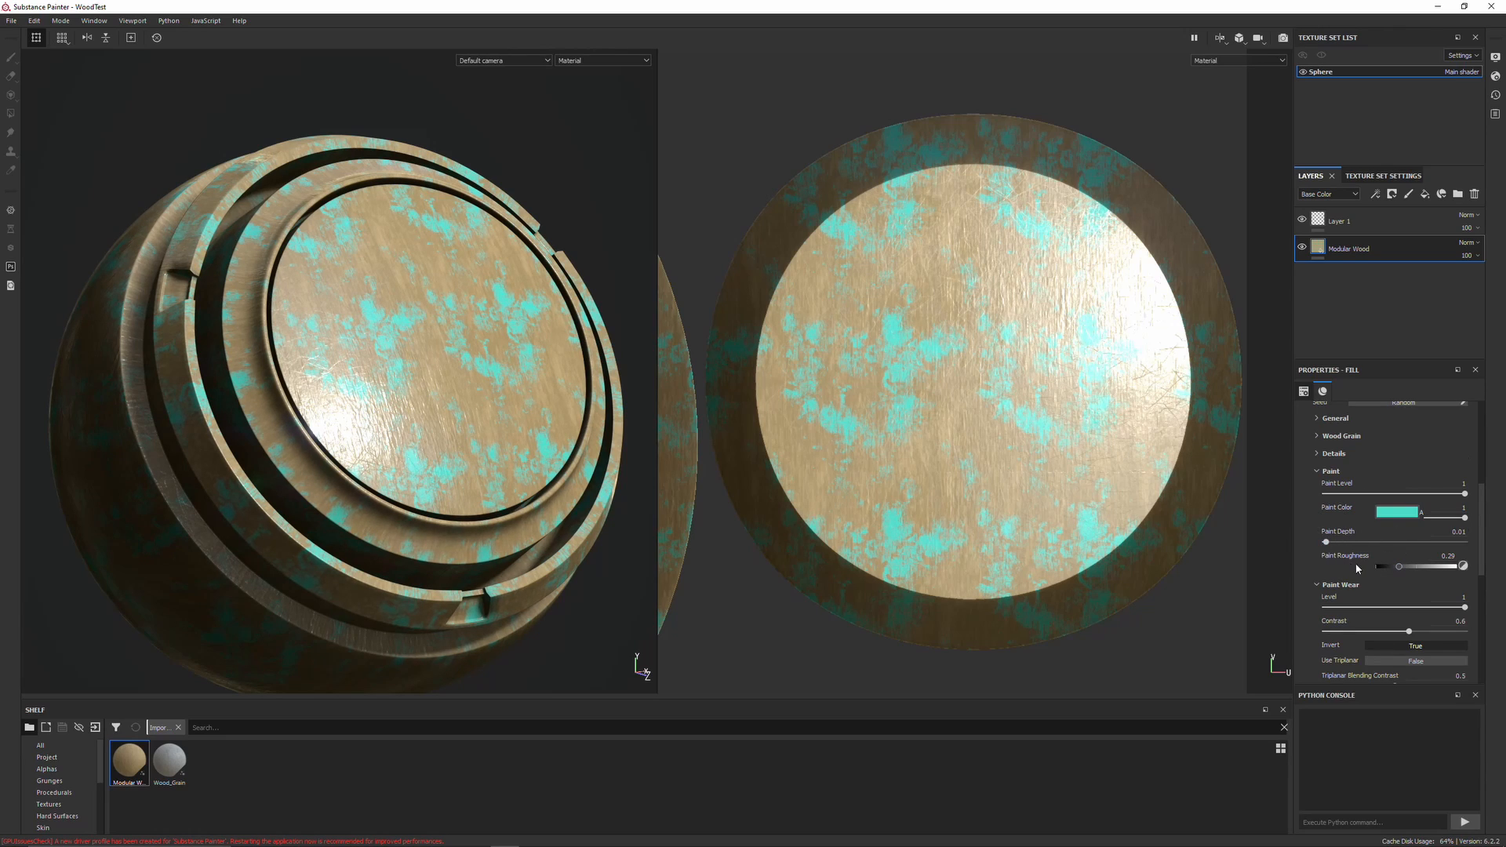
scroll(1351, 563, "down", 1)
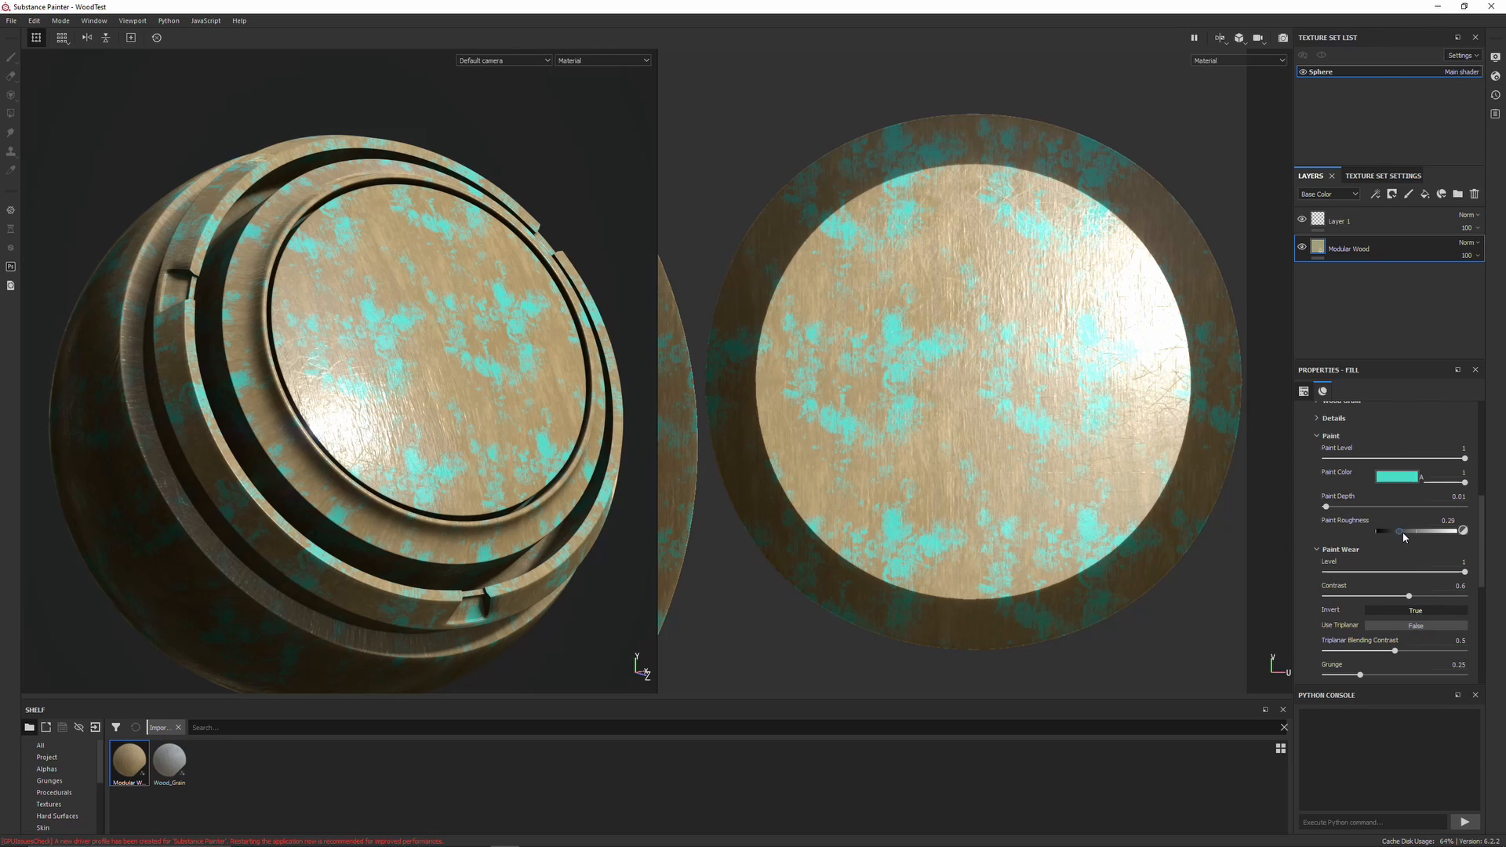
scroll(1326, 549, "up", 5)
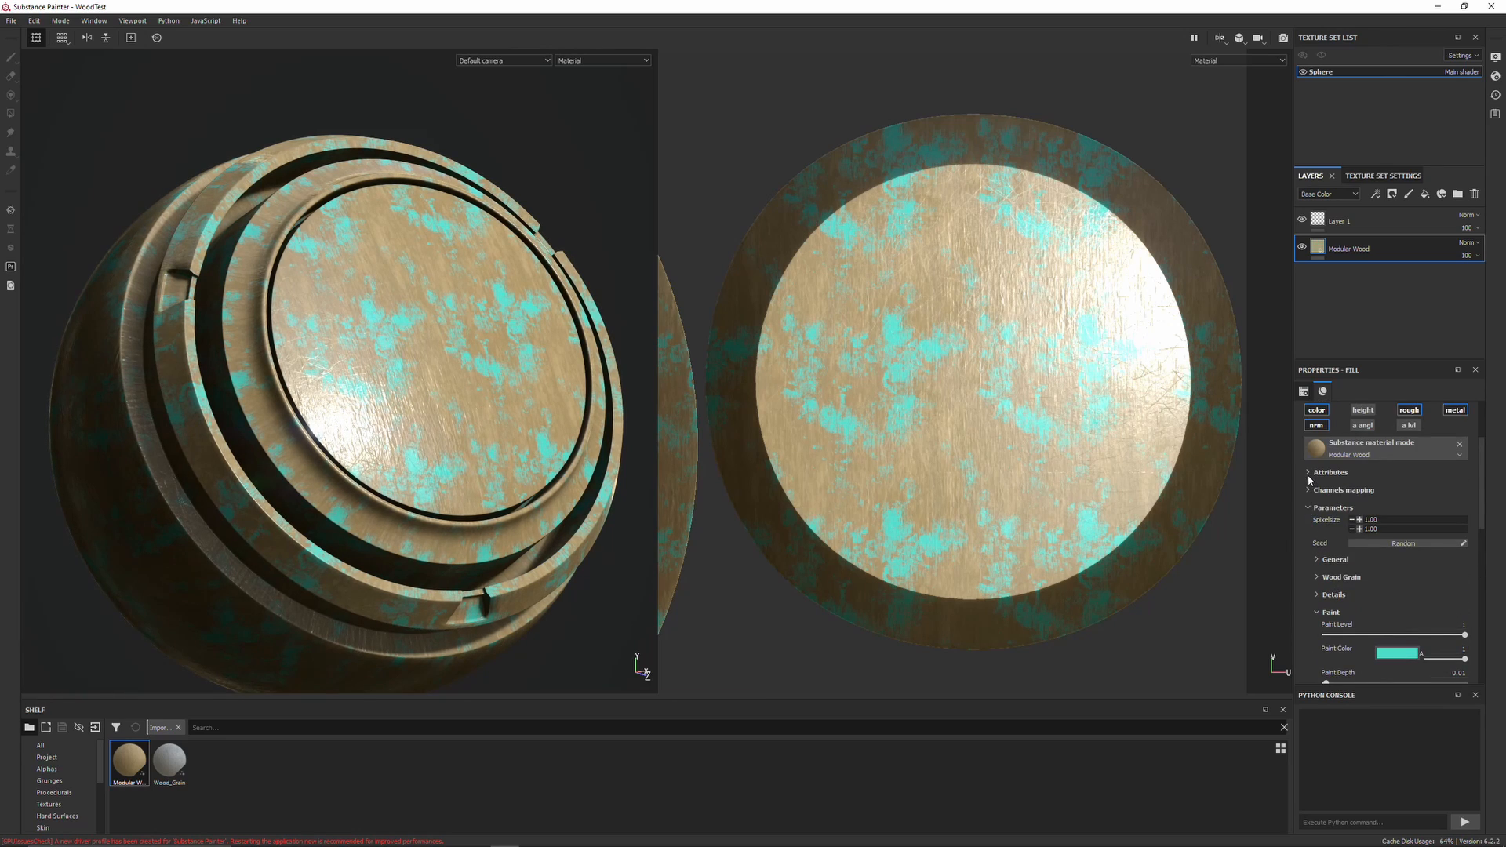
left_click(1317, 560)
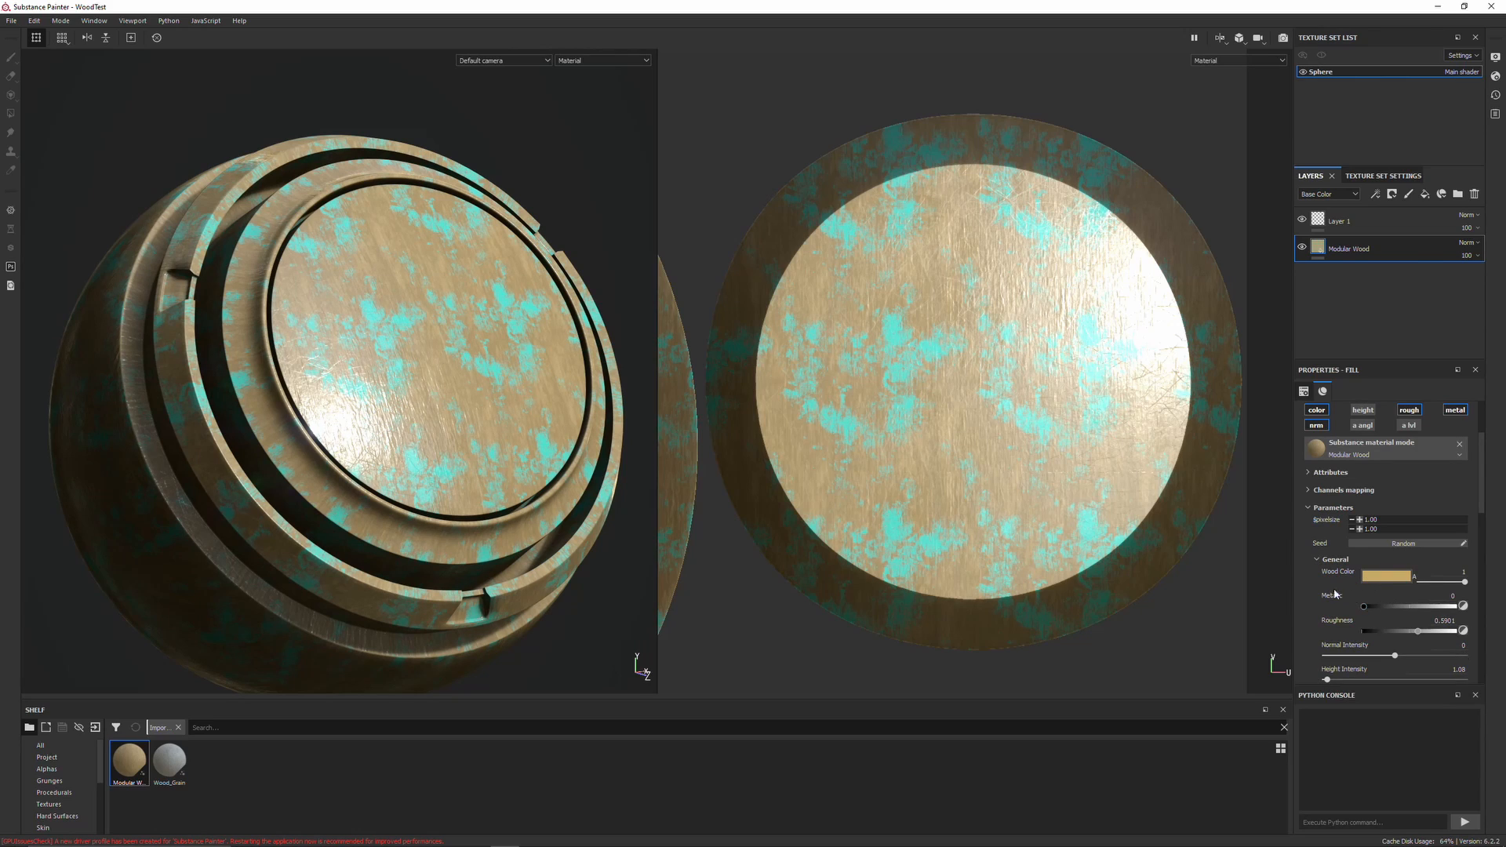
scroll(1344, 596, "down", 1)
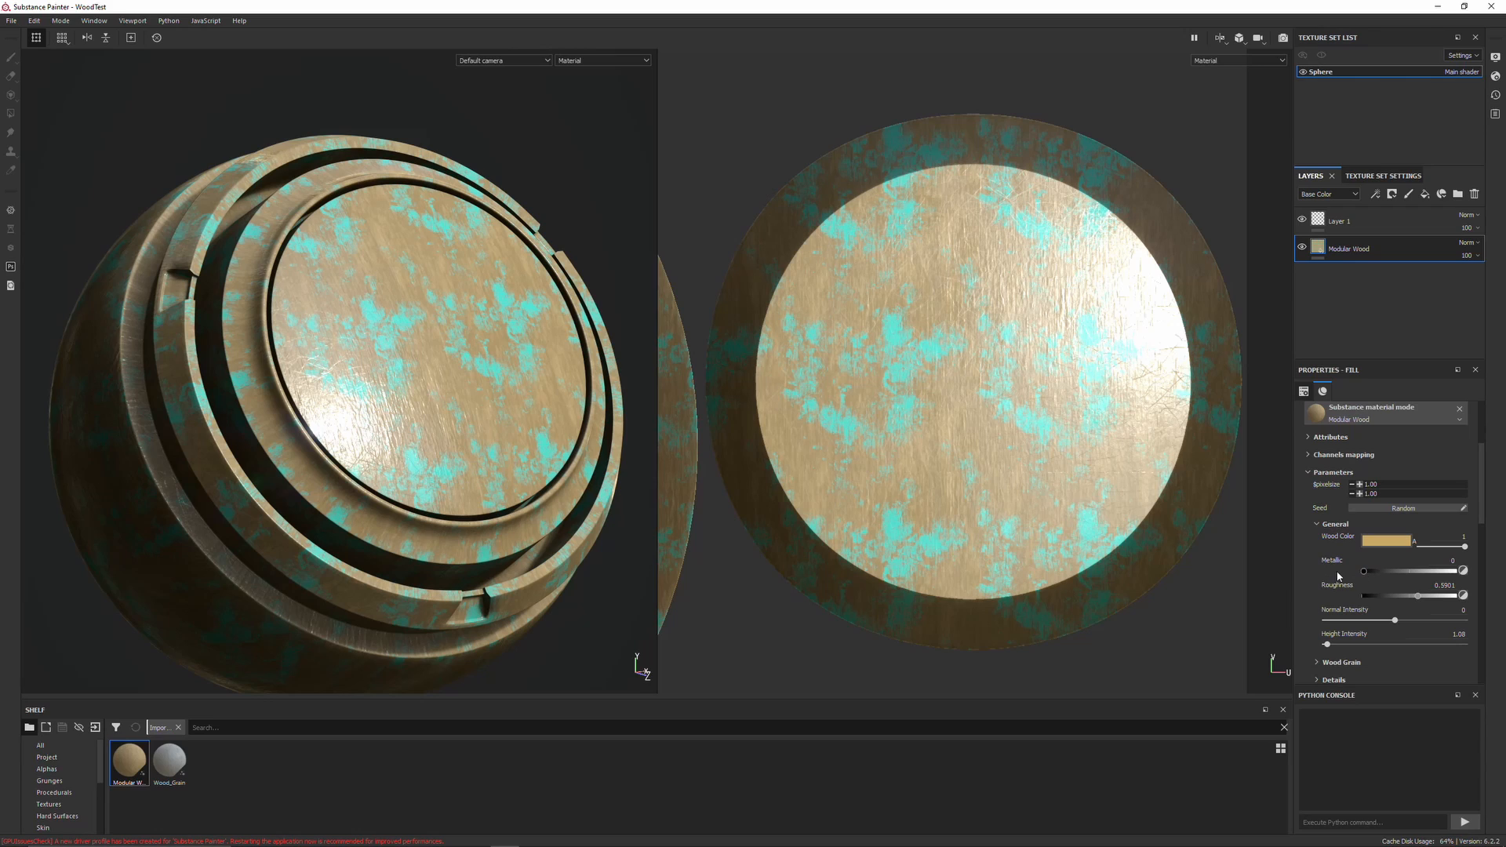
scroll(1351, 566, "down", 1)
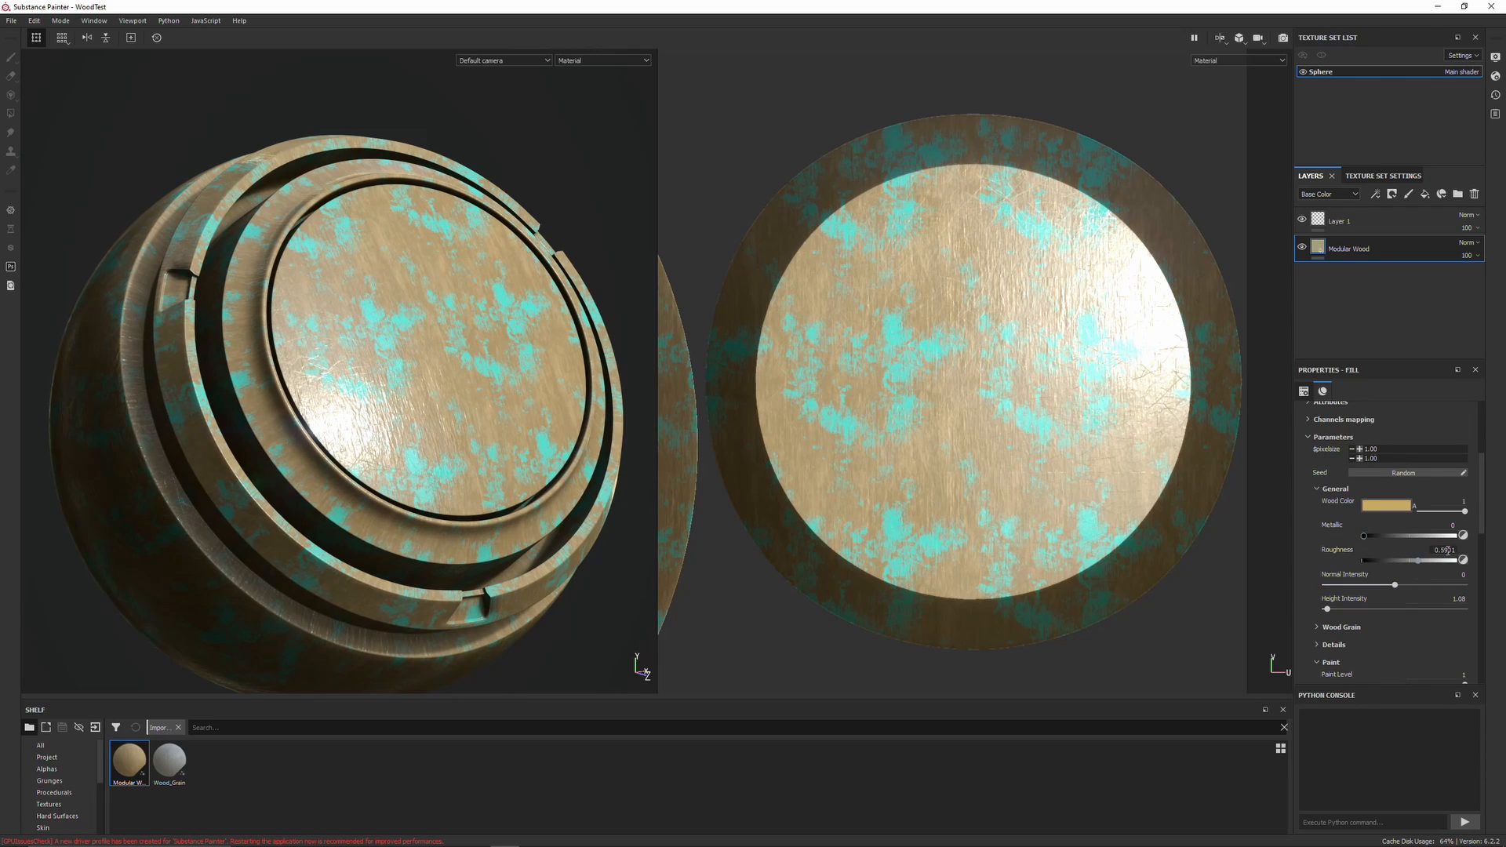
left_click_drag(1435, 565, 1438, 566)
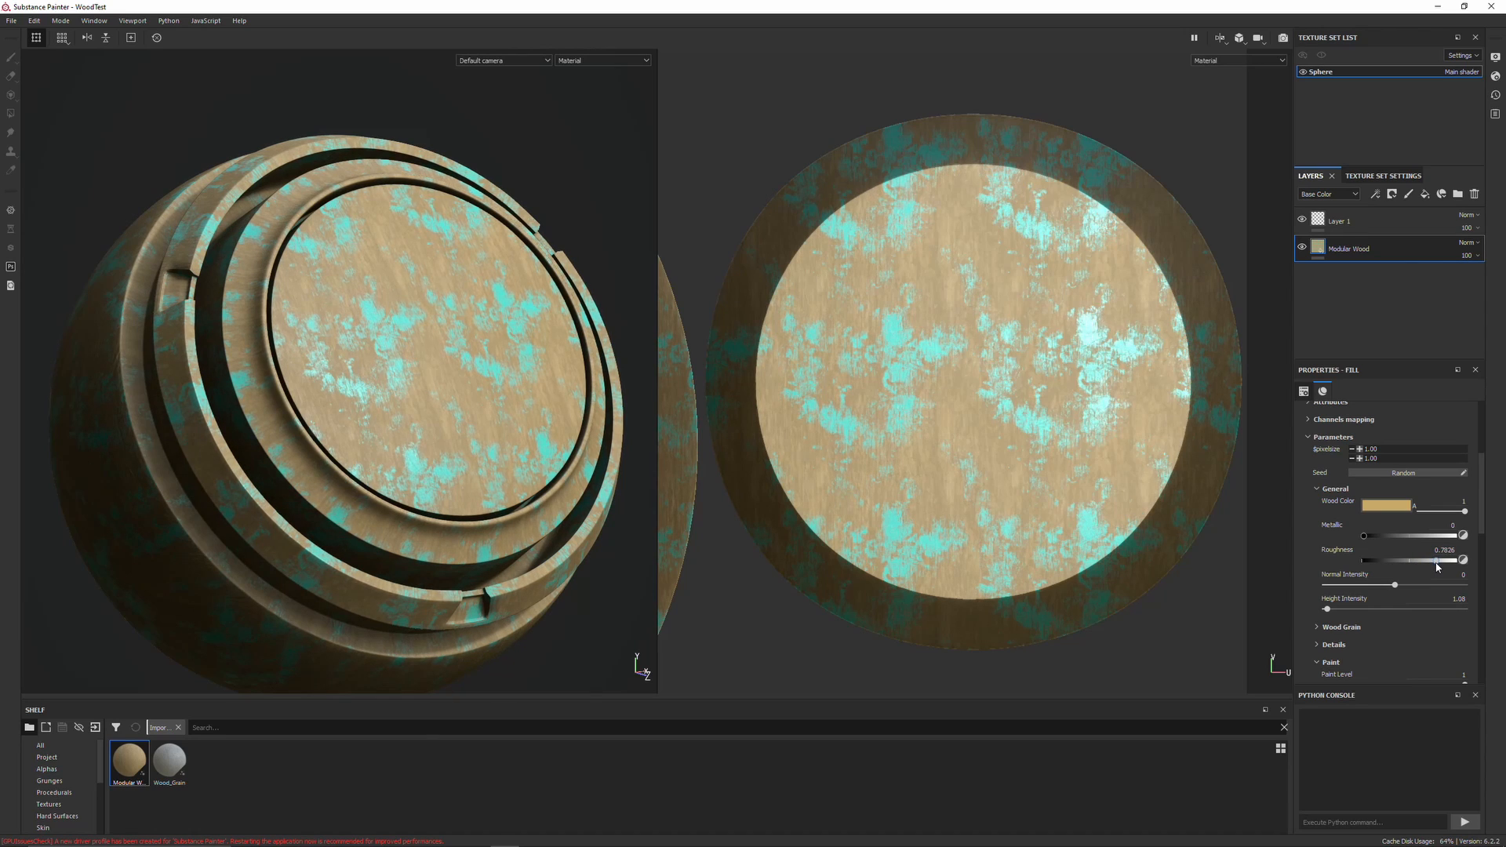
Zoom and orbit the viewport to inspect the worn turquoise paint on the wood surface
scroll(412, 407, "up", 6)
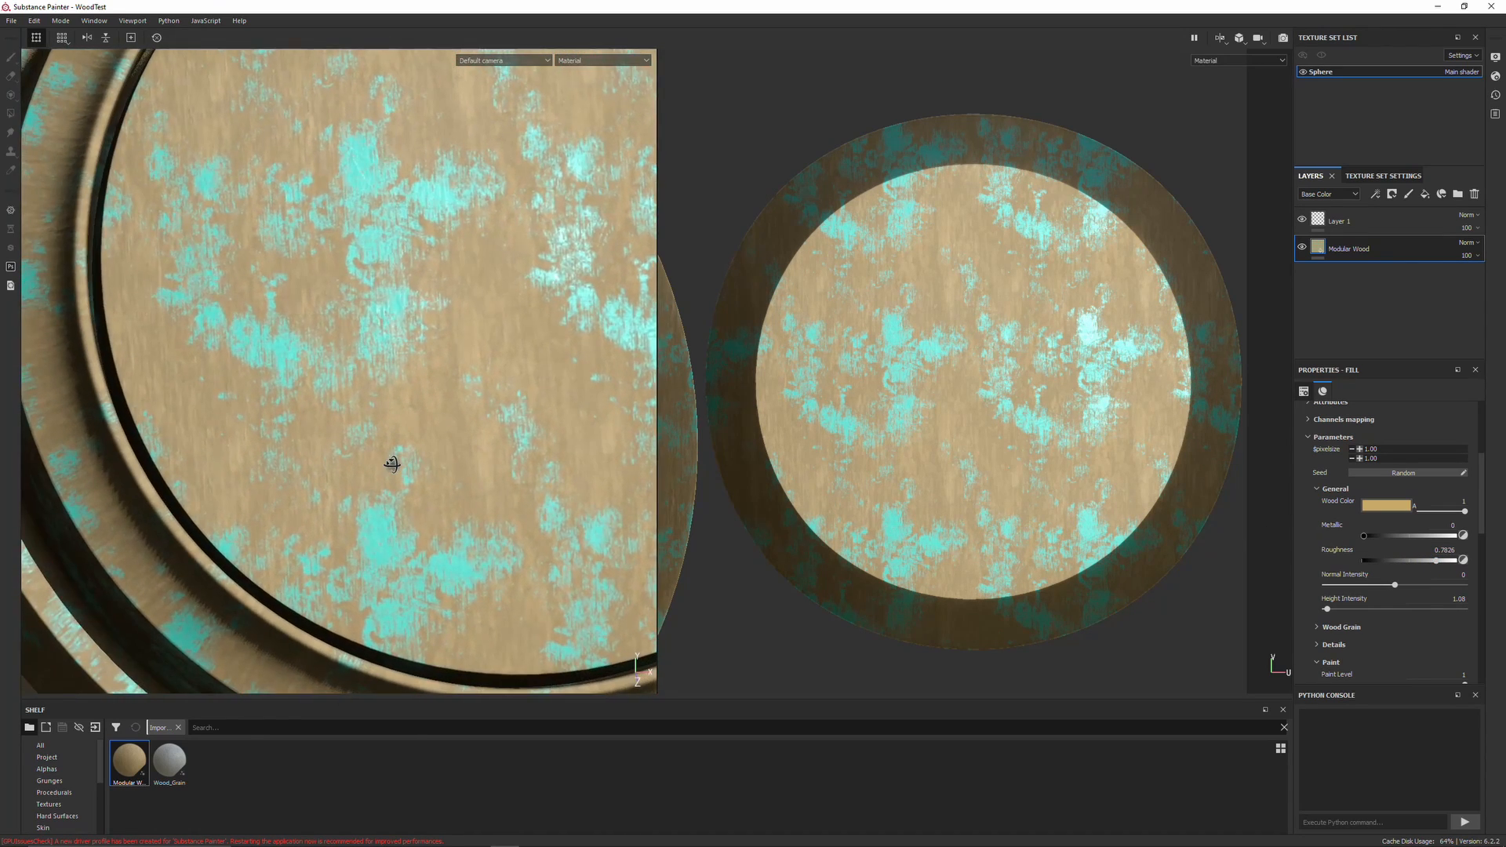
left_click_drag(393, 465, 470, 434, "alt")
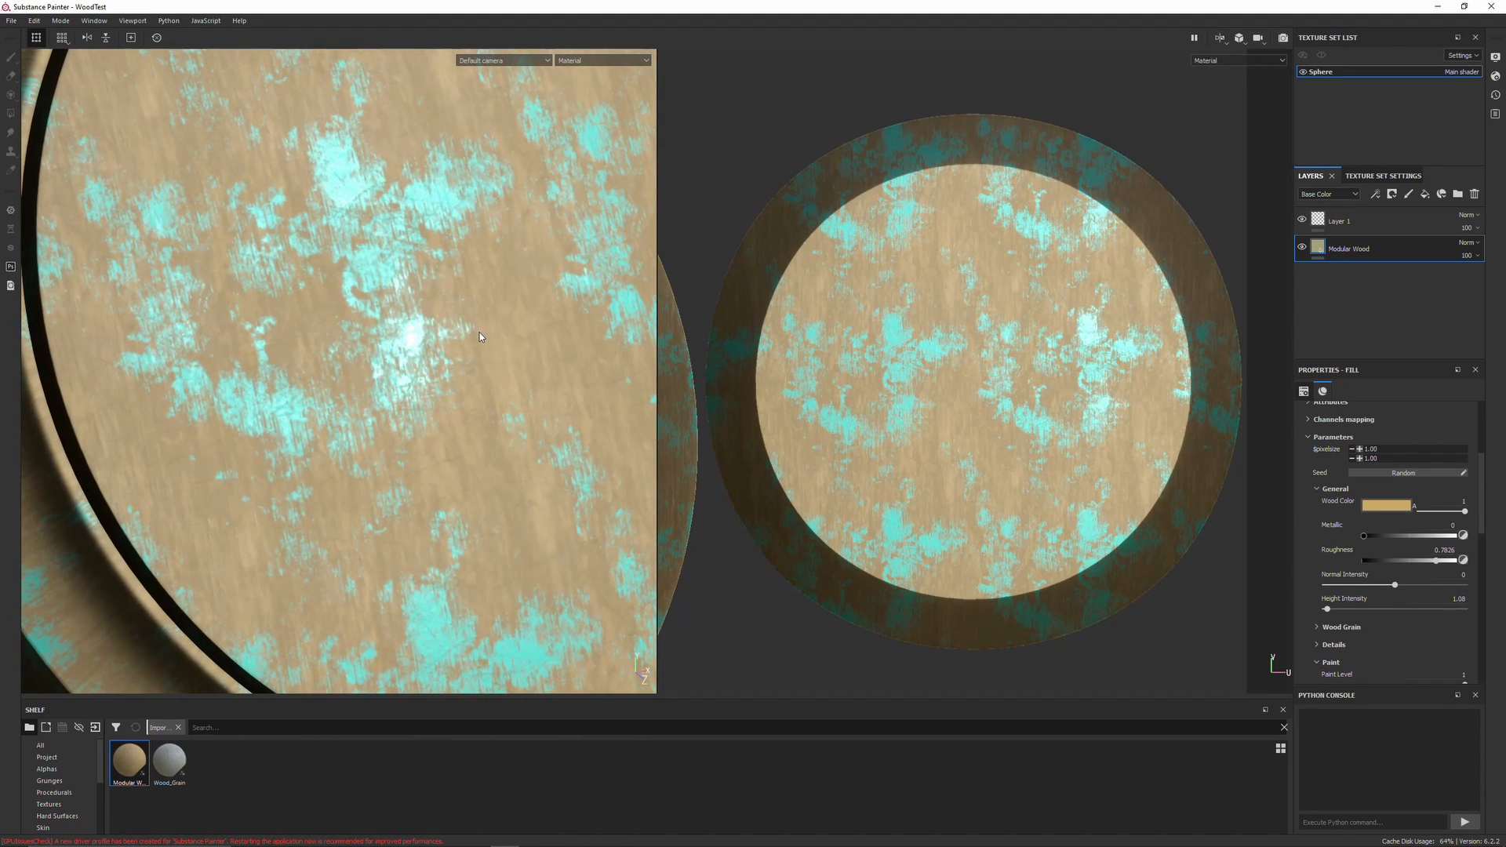
left_click_drag(379, 218, 492, 334, "alt")
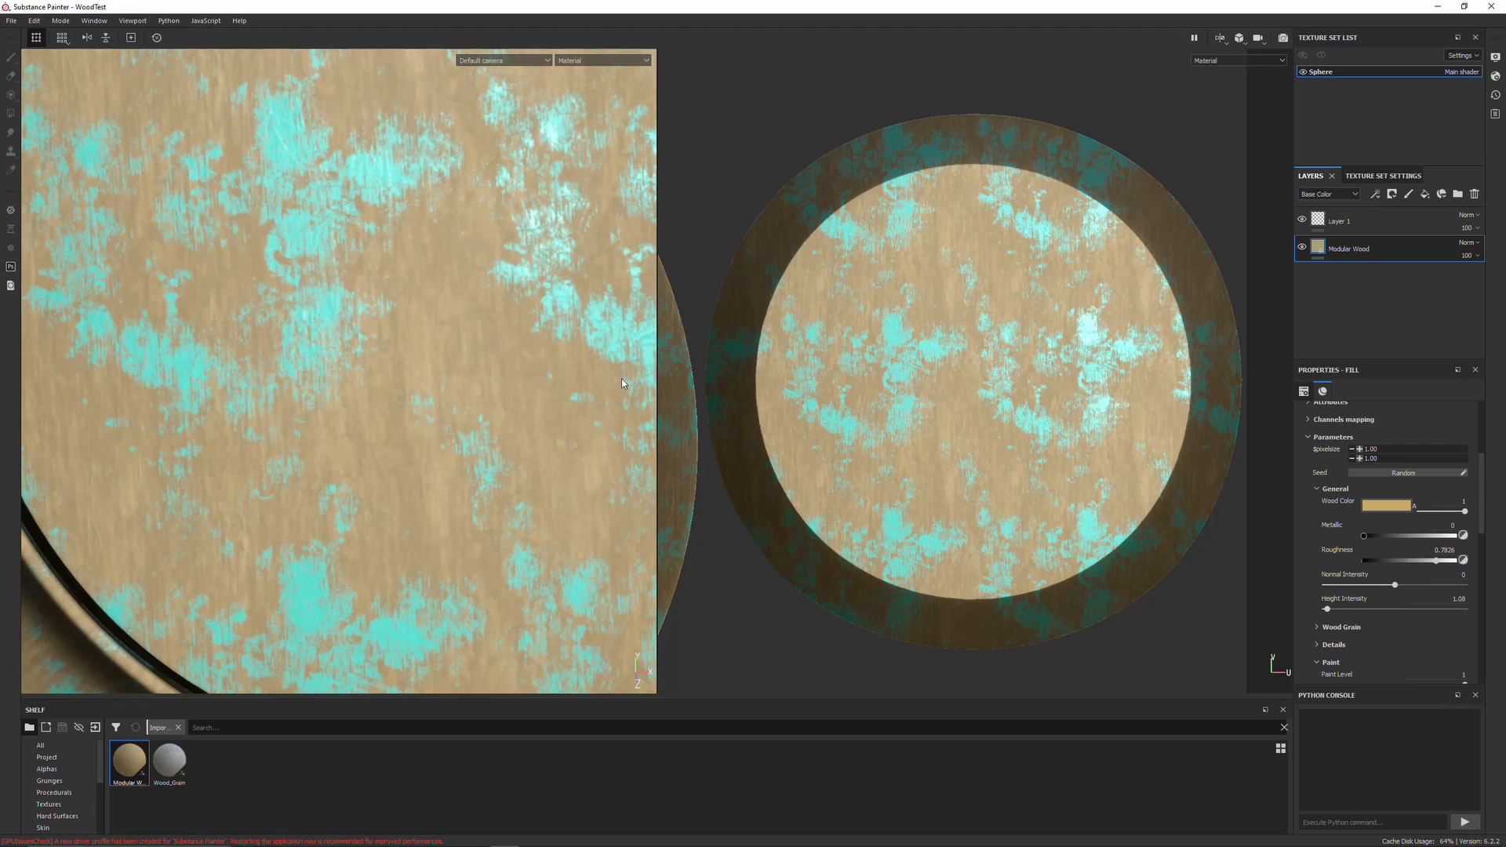
scroll(1317, 502, "up", 3)
left_click(1363, 481)
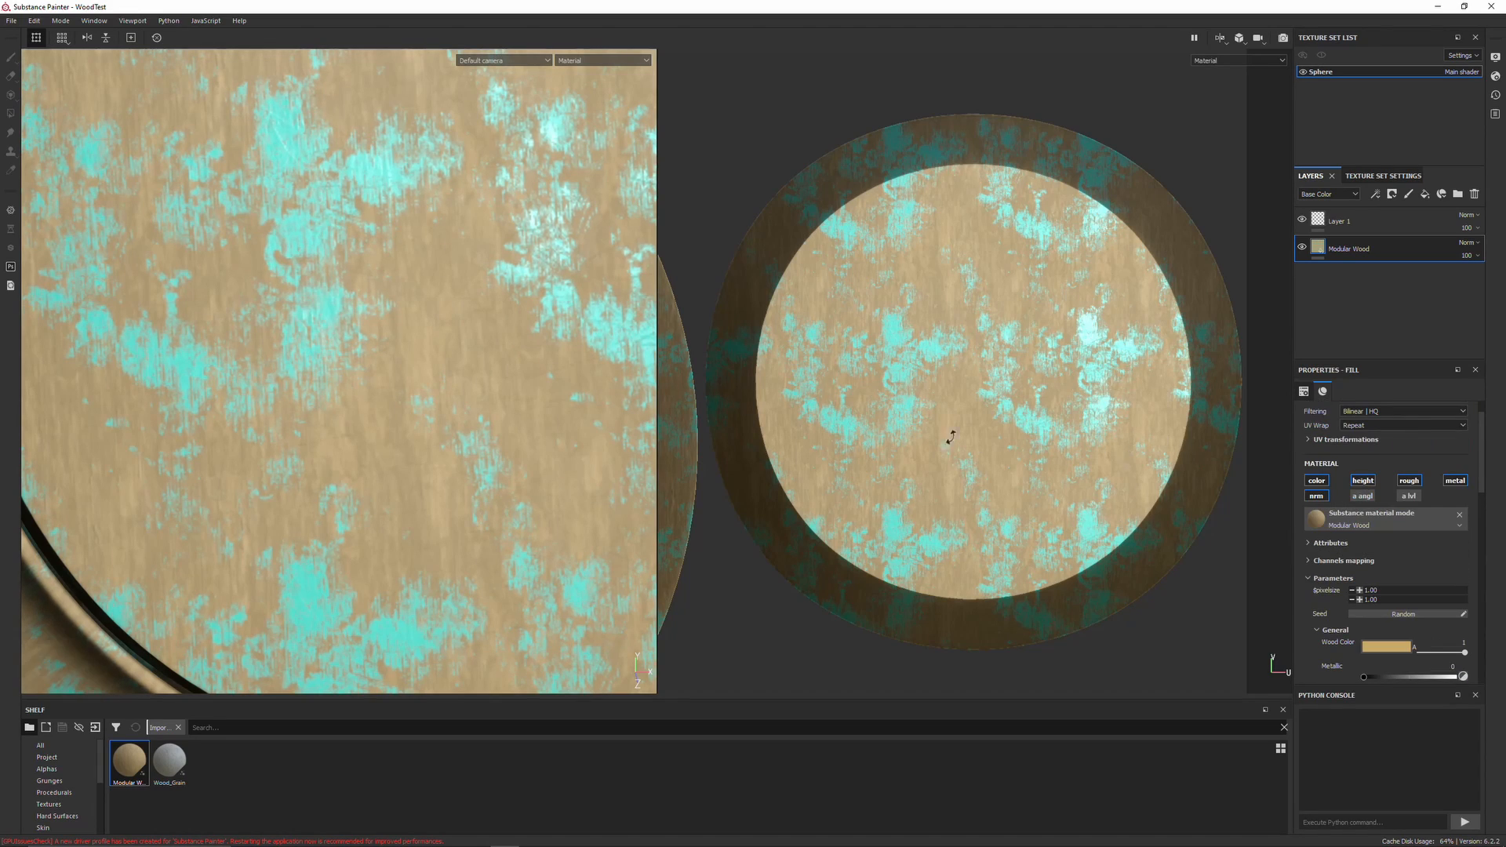
scroll(534, 382, "down", 3)
scroll(535, 383, "down", 2)
left_click_drag(534, 383, 601, 349, "alt")
scroll(1334, 608, "down", 3)
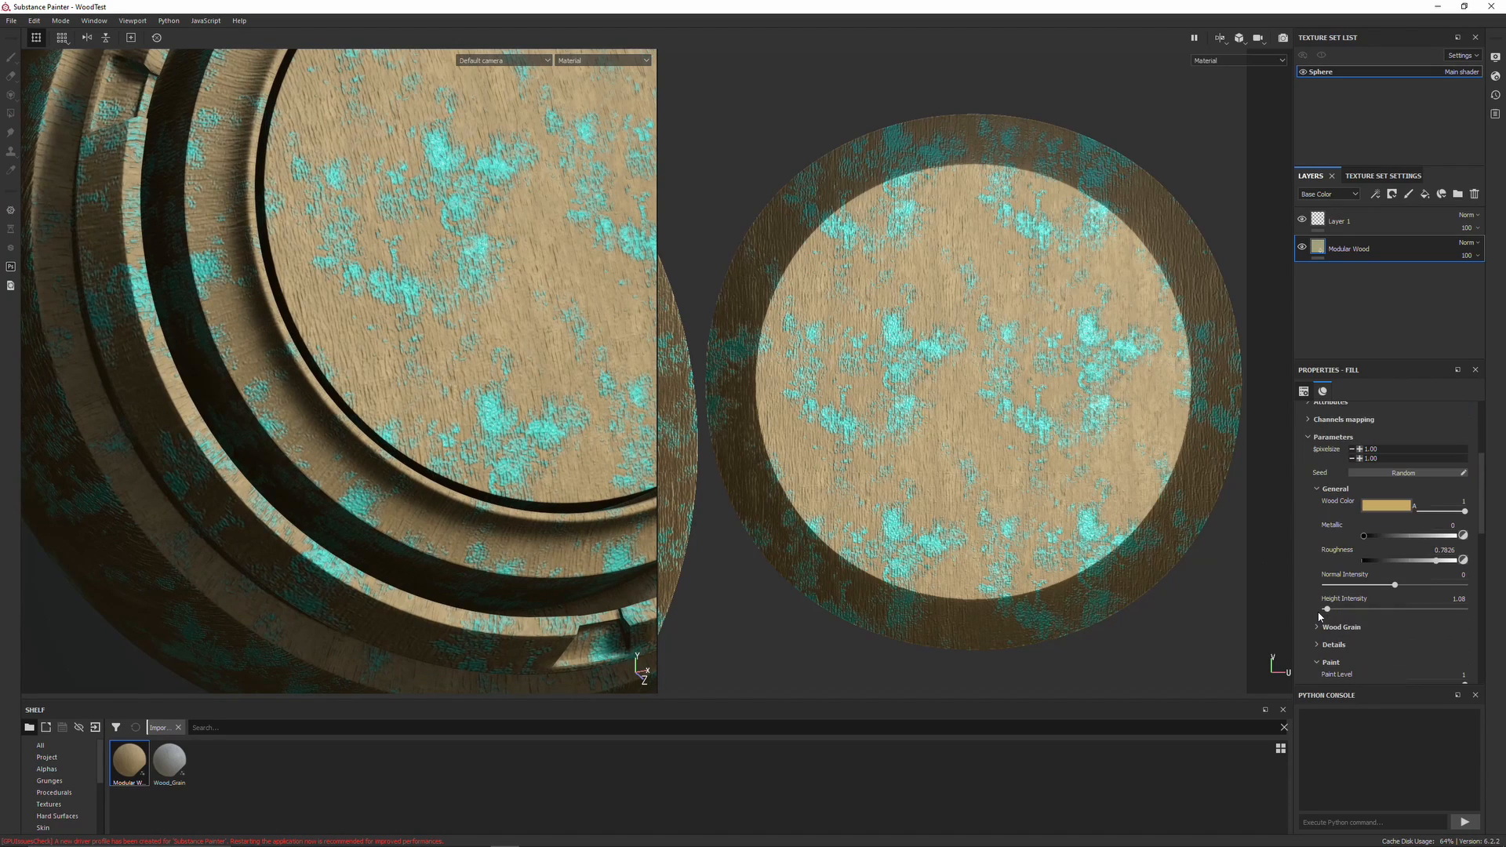
scroll(520, 428, "down", 5)
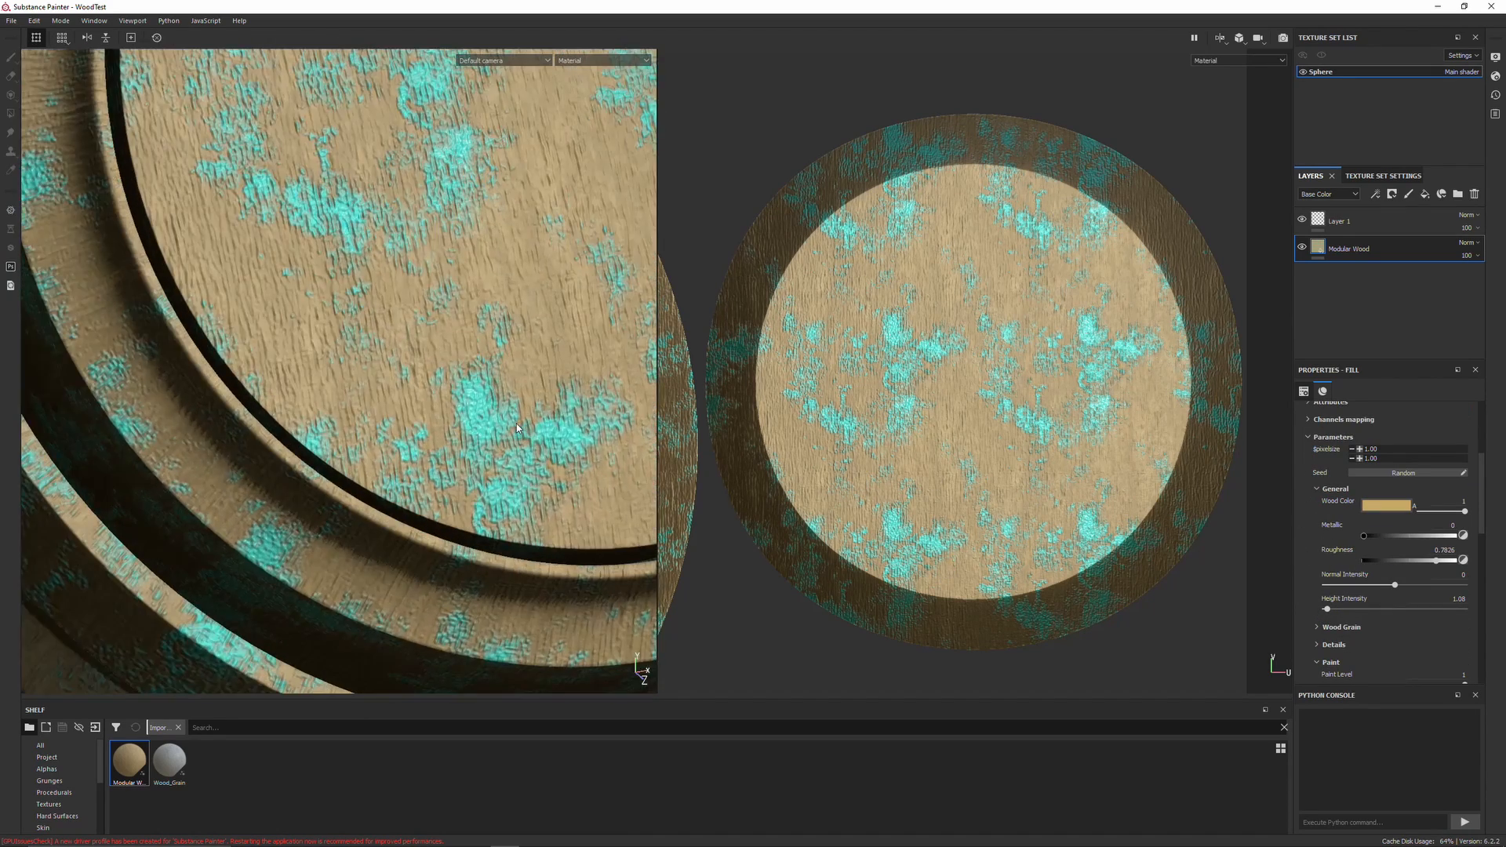
middle_click_drag(516, 451, 484, 458, "alt")
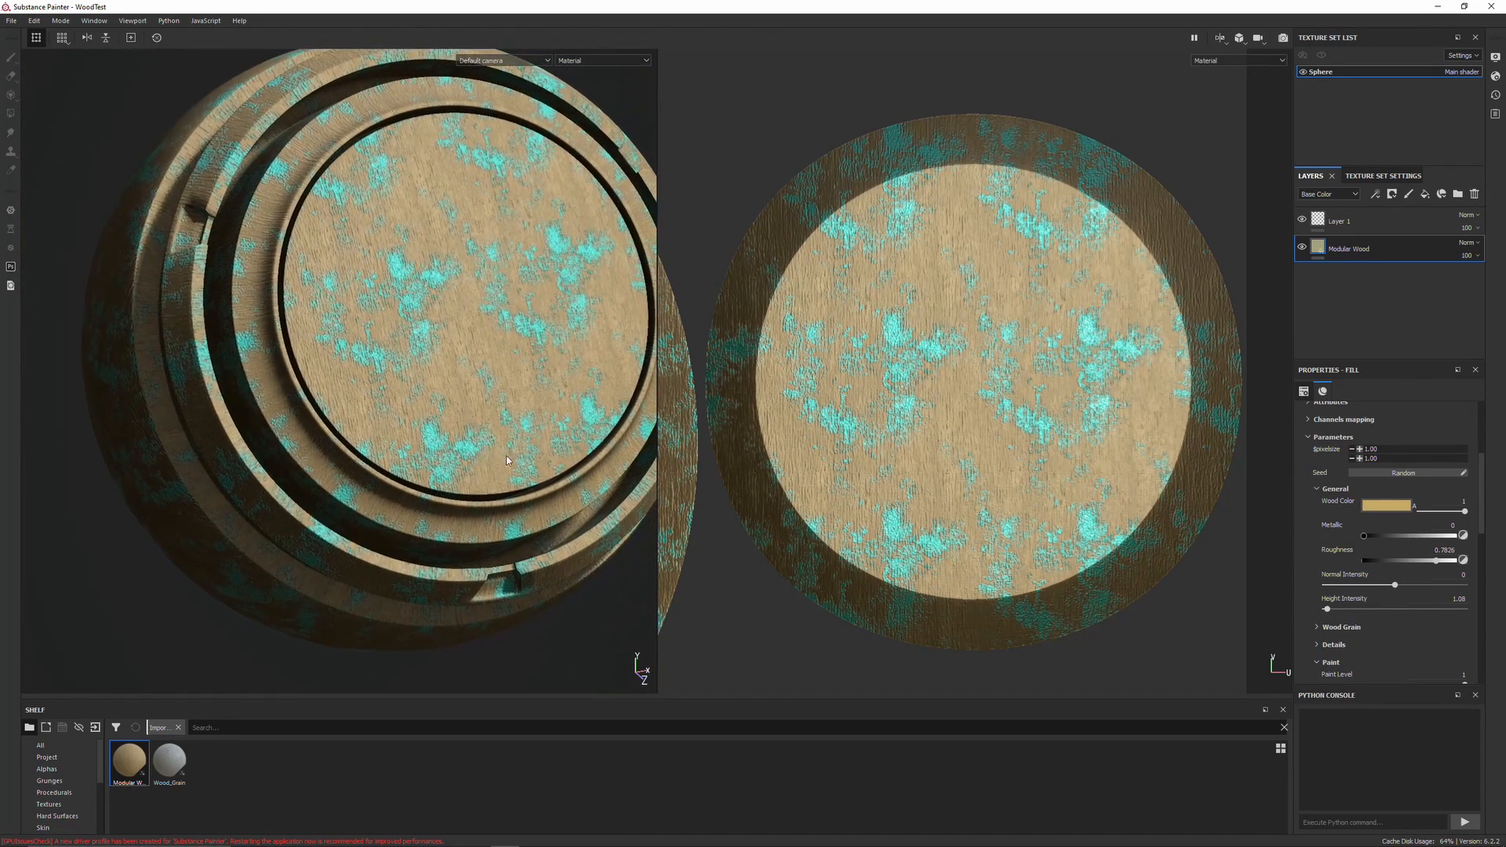
scroll(1311, 552, "down", 1)
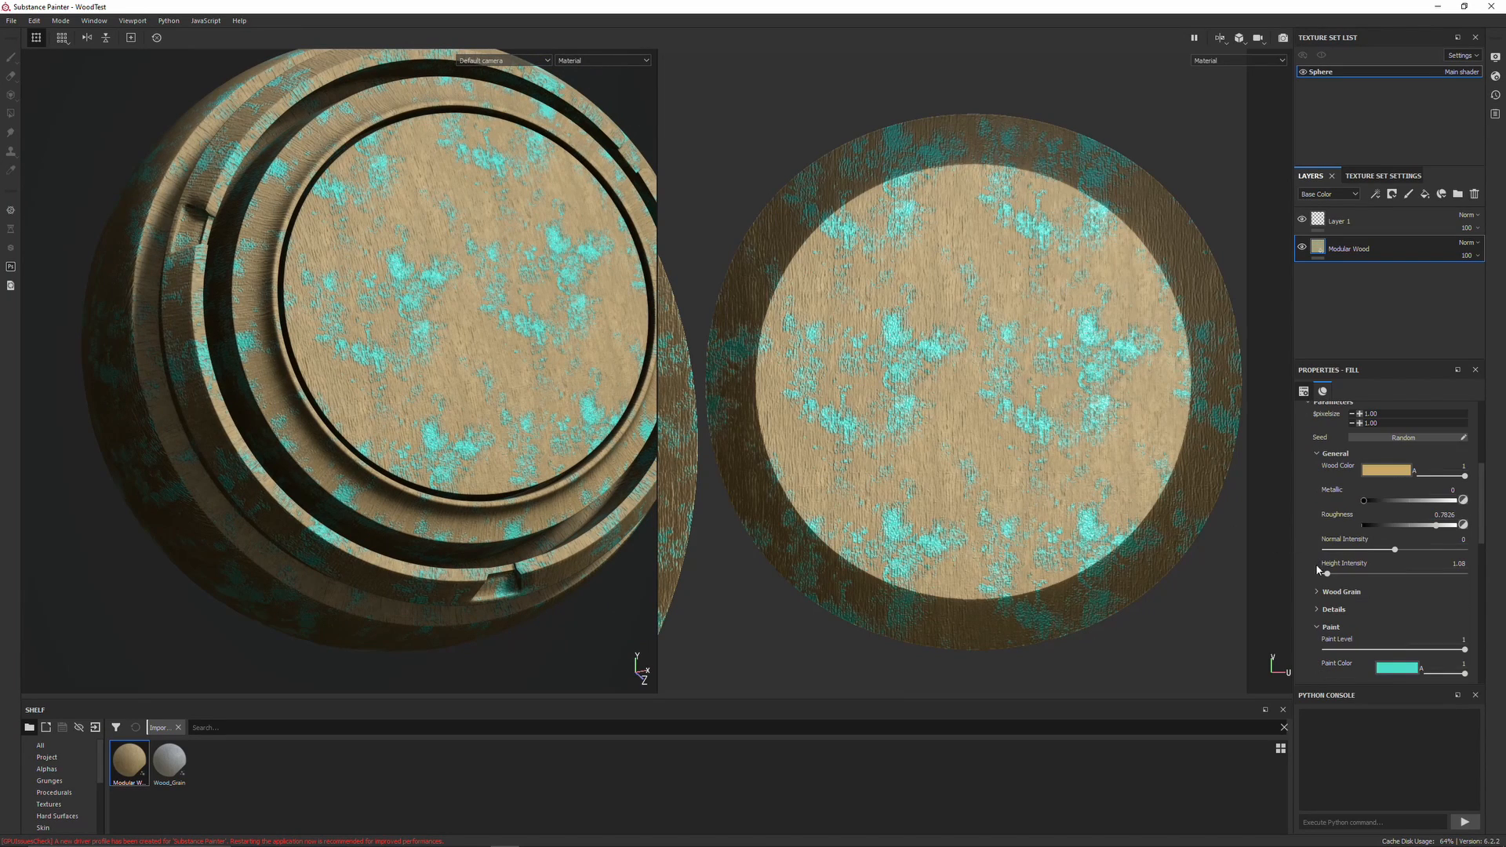
Lower the wood Height Intensity to about 0.27
left_click_drag(1331, 580, 1326, 578)
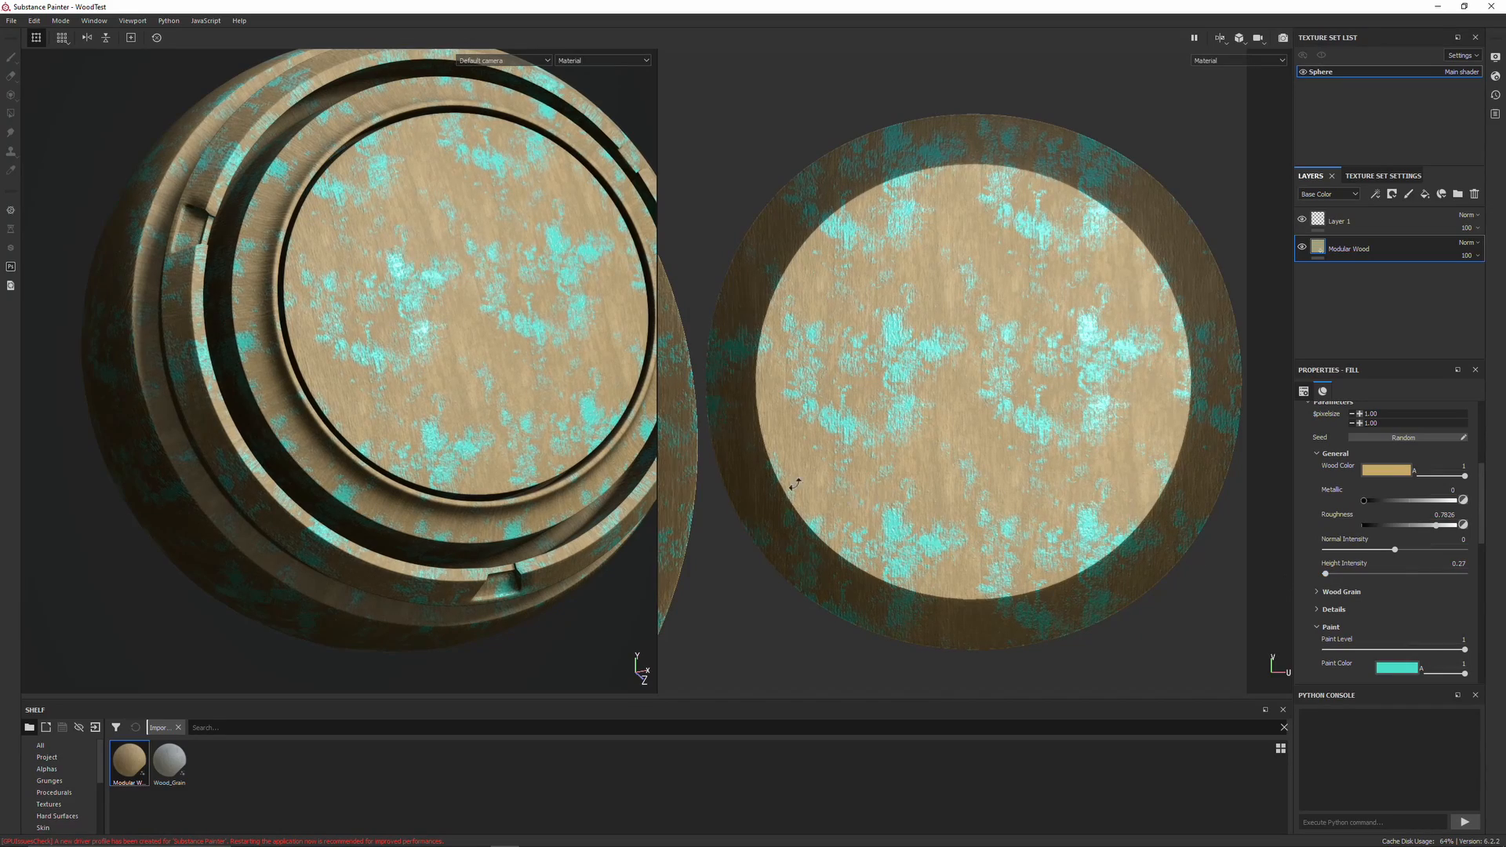
Raise the Paint Wear Grunge value to about 0.86
scroll(416, 425, "up", 3)
mouse_move(416, 425)
left_mouse_down("alt")
mouse_move(507, 448)
mouse_move(424, 416)
left_mouse_up("alt")
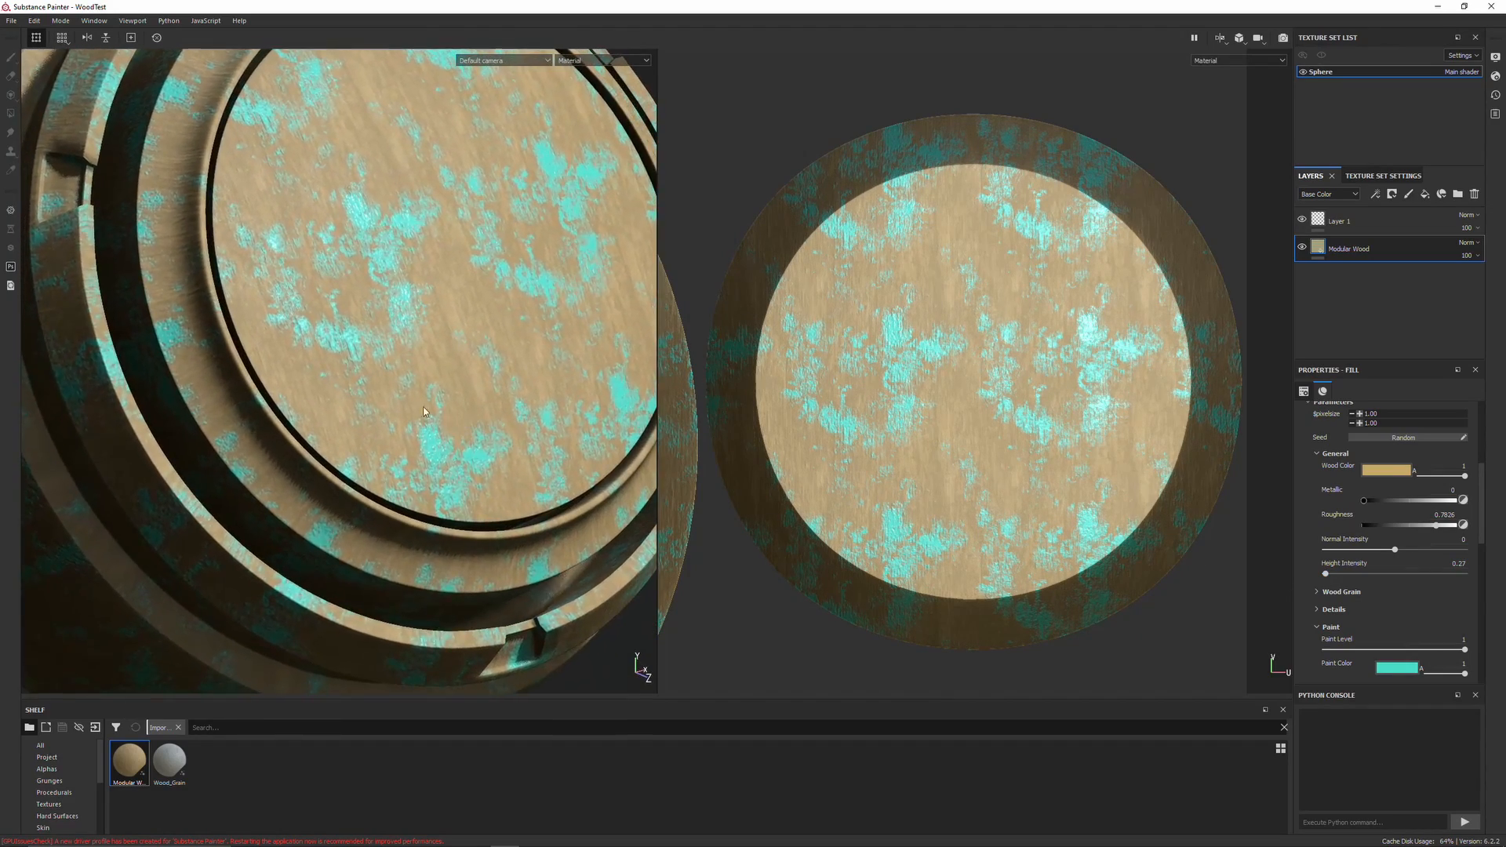
scroll(392, 392, "up", 3)
scroll(364, 376, "down", 2)
left_click_drag(364, 377, 549, 428, "alt")
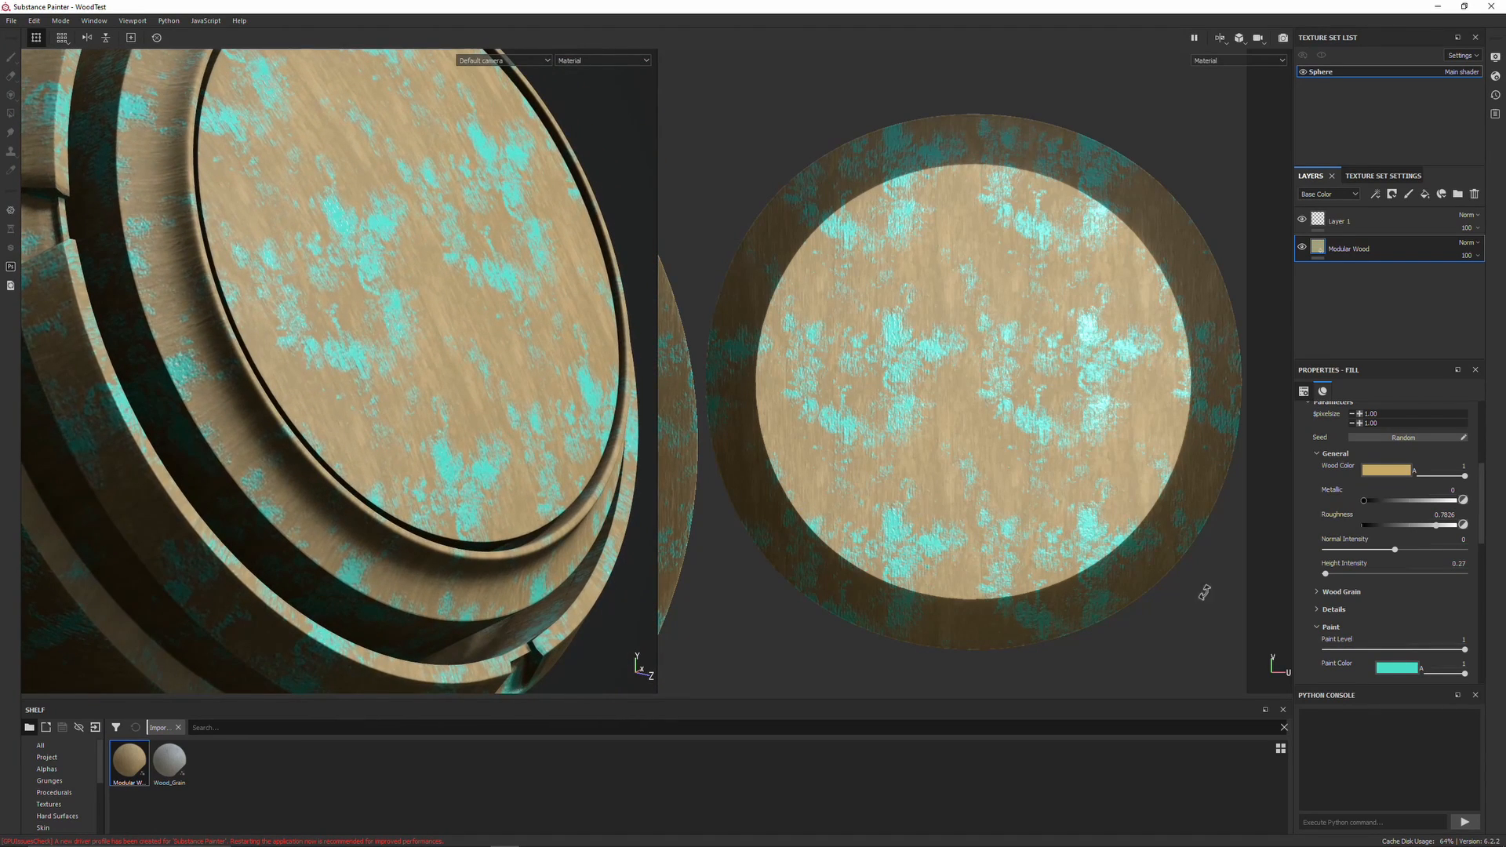
scroll(1315, 602, "down", 5)
scroll(1333, 604, "down", 2)
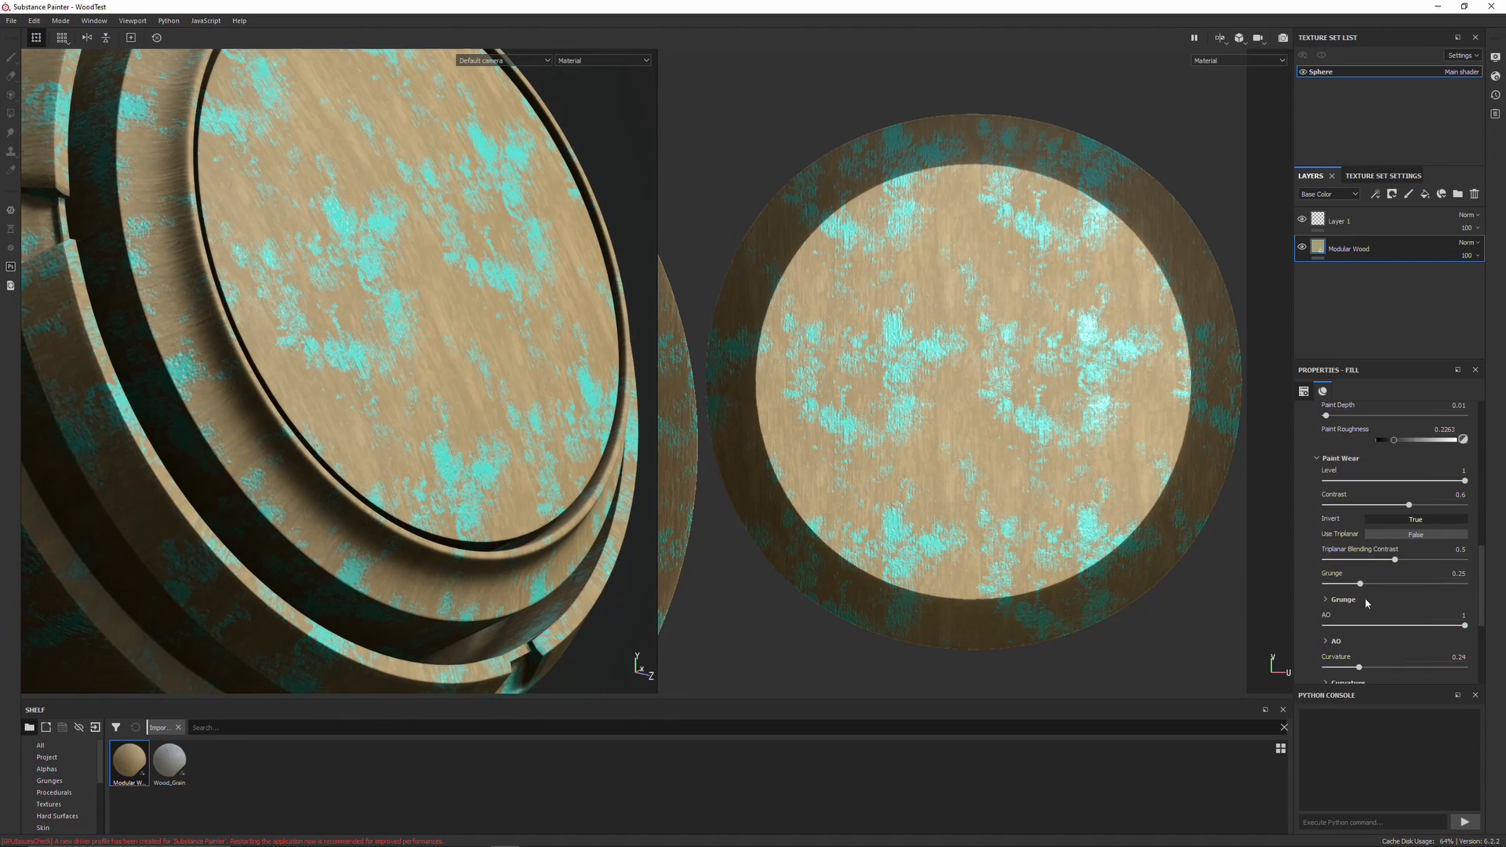
left_click_drag(1360, 586, 1405, 584)
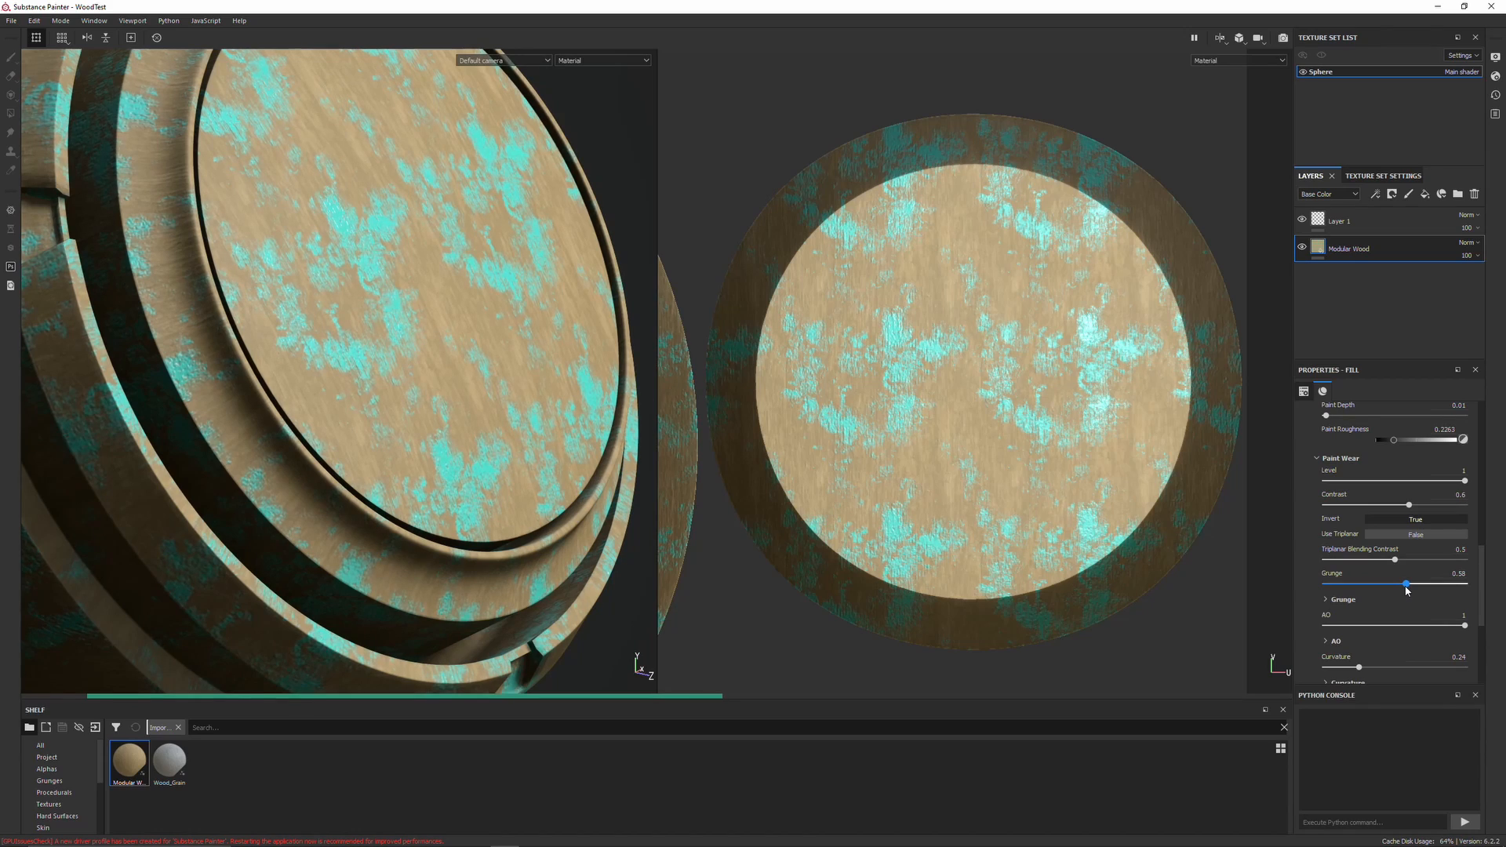
left_click_drag(625, 418, 510, 408, "alt")
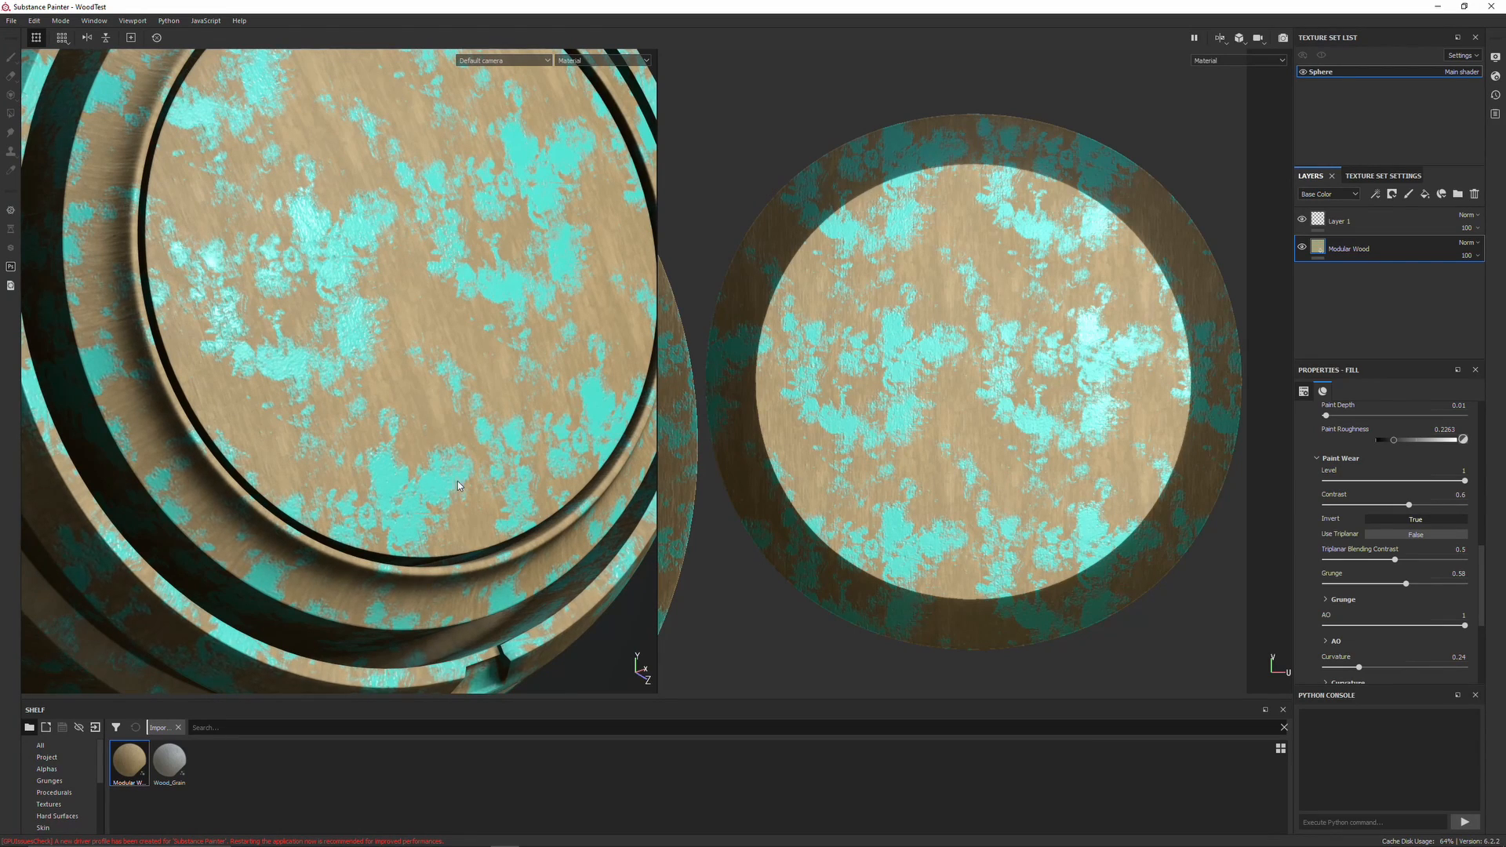
left_click_drag(446, 444, 497, 452, "alt")
mouse_move(499, 399)
left_mouse_down("alt")
mouse_move(500, 429)
mouse_move(499, 385)
left_mouse_up("alt")
scroll(502, 395, "up", 1)
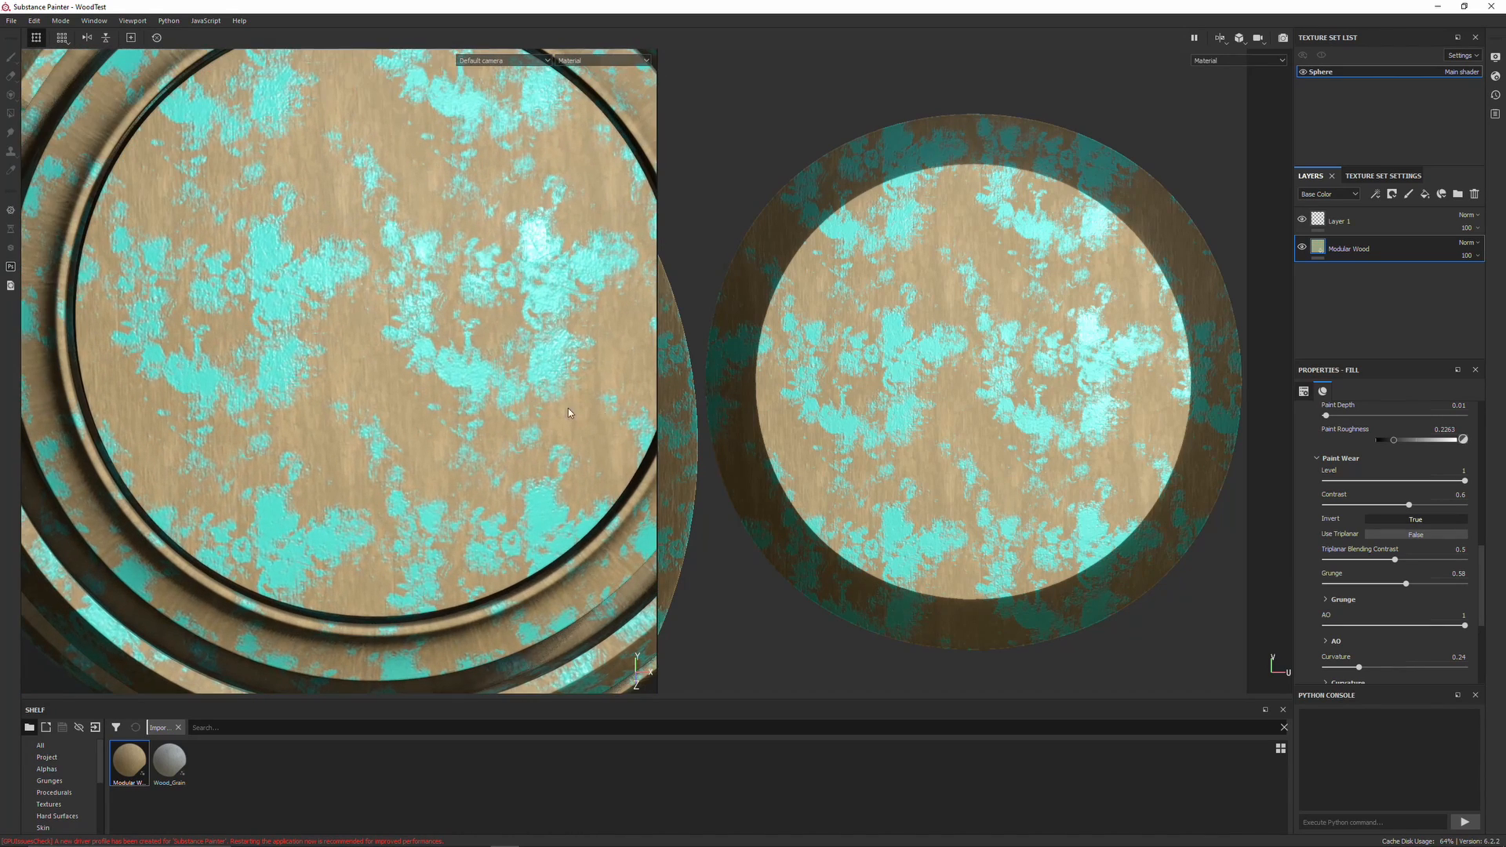
mouse_move(1405, 587)
left_mouse_down()
mouse_move(1363, 588)
mouse_move(1445, 585)
left_mouse_up()
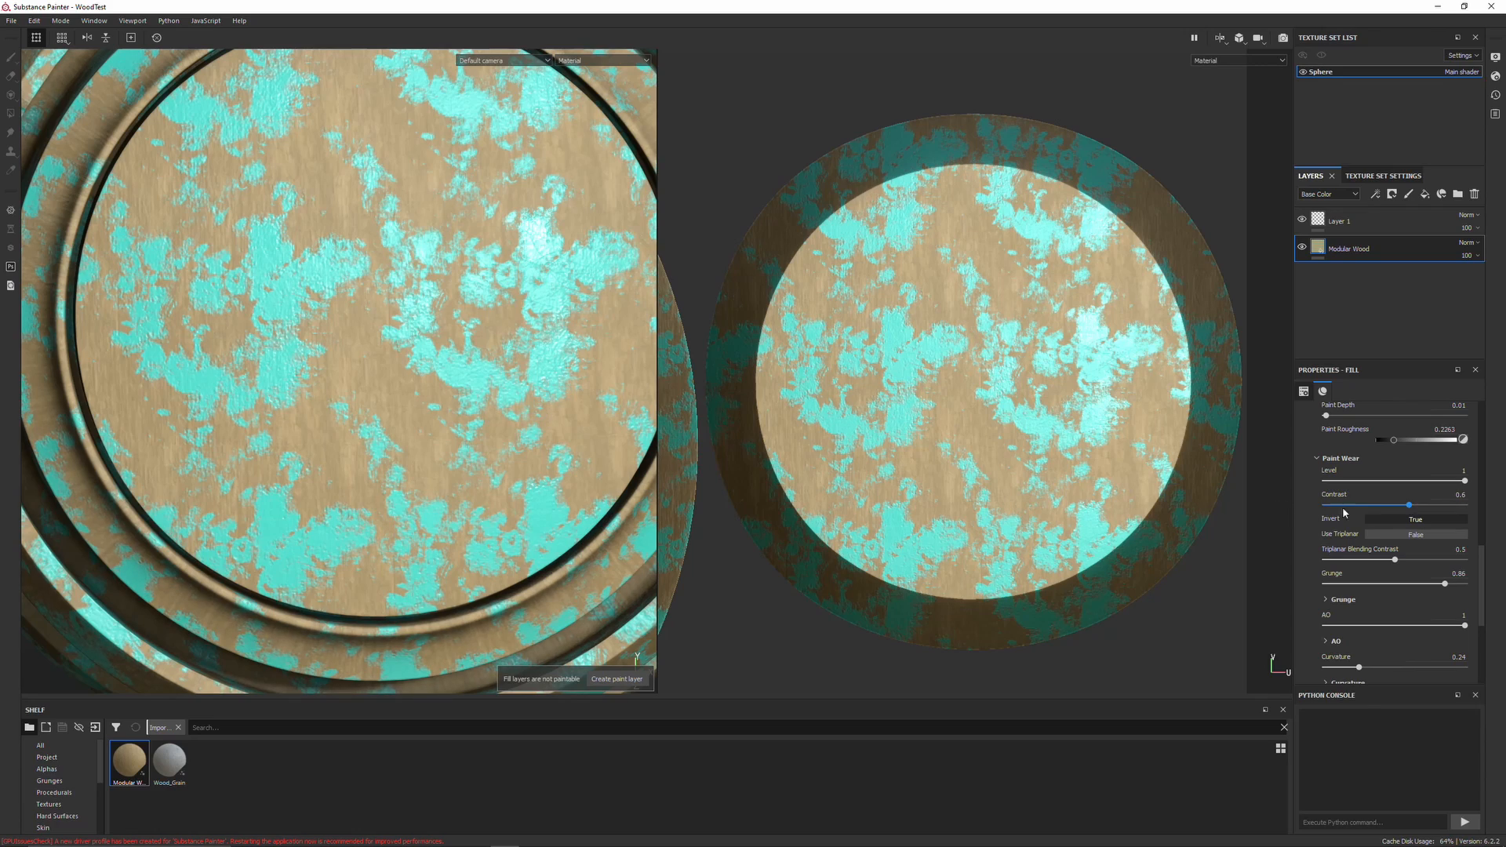
Try lowering the Paint Wear Level to about 0.62 and switching Invert off, then switch Invert back on
left_click_drag(1421, 483, 1412, 480)
left_click(1381, 518)
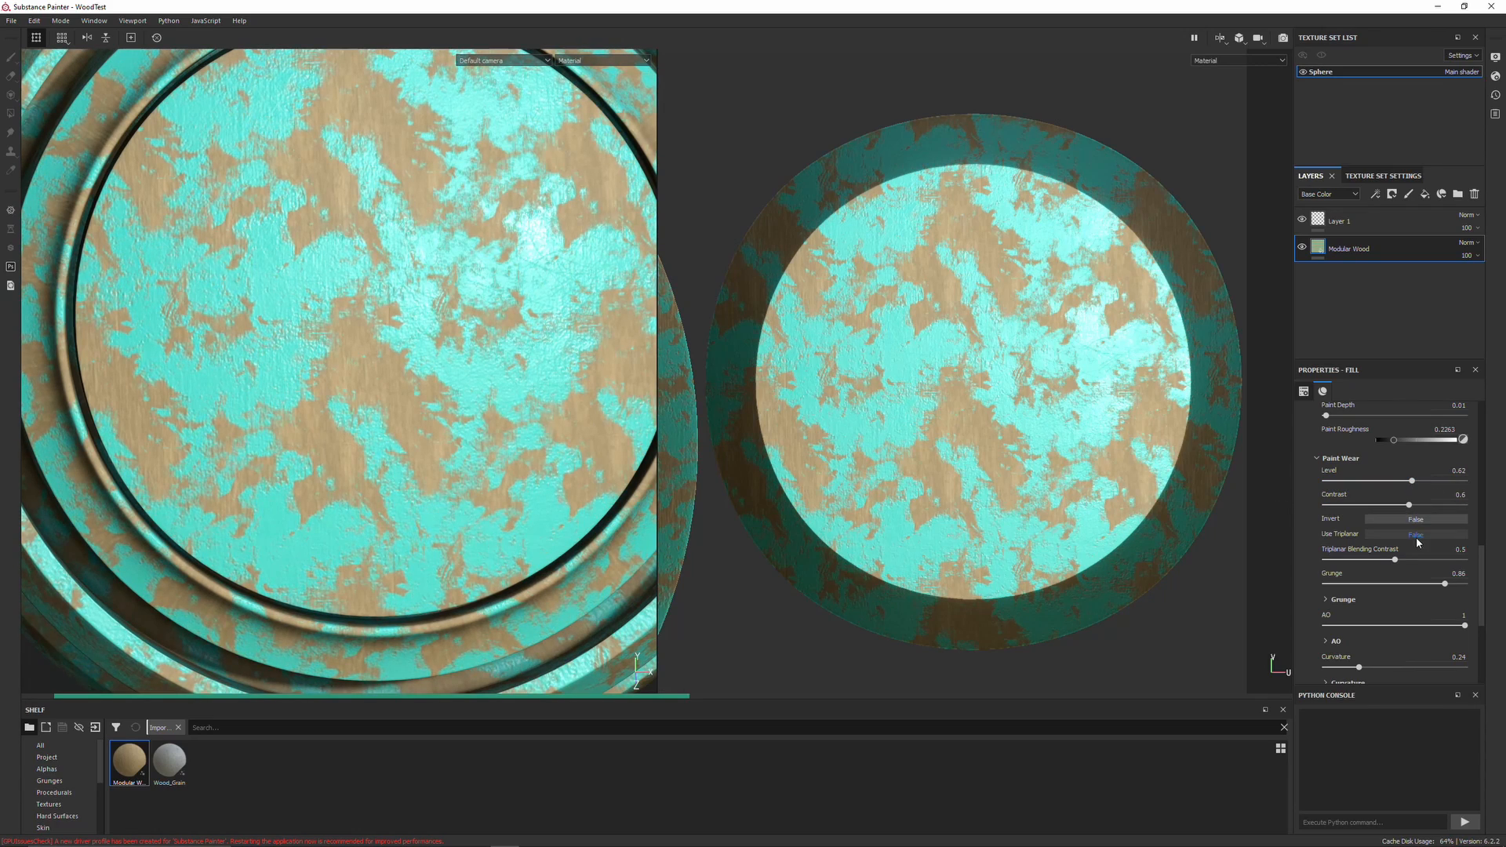
scroll(444, 439, "down", 2)
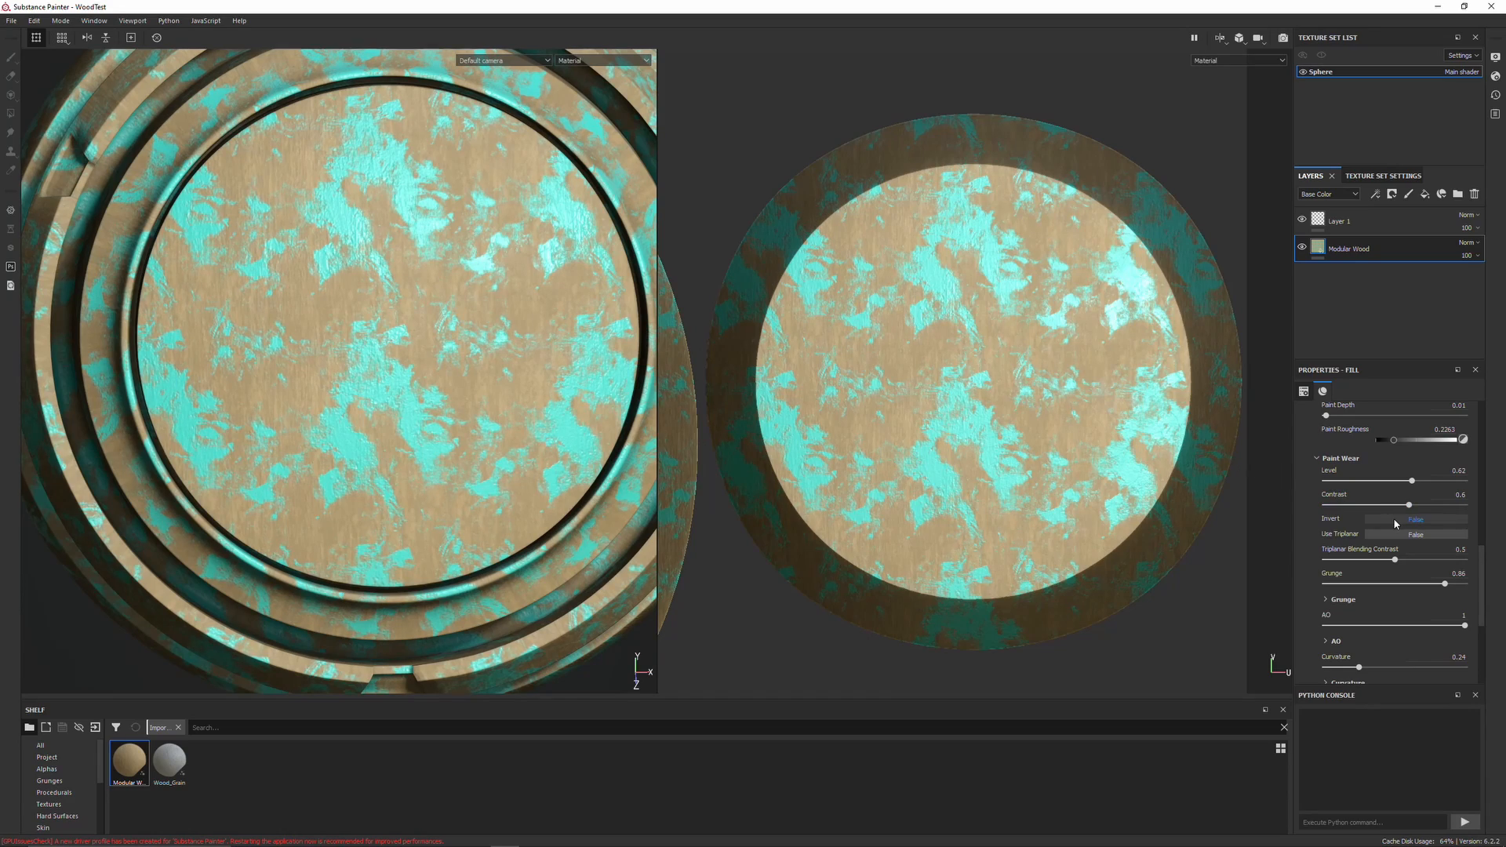
left_click(1395, 520)
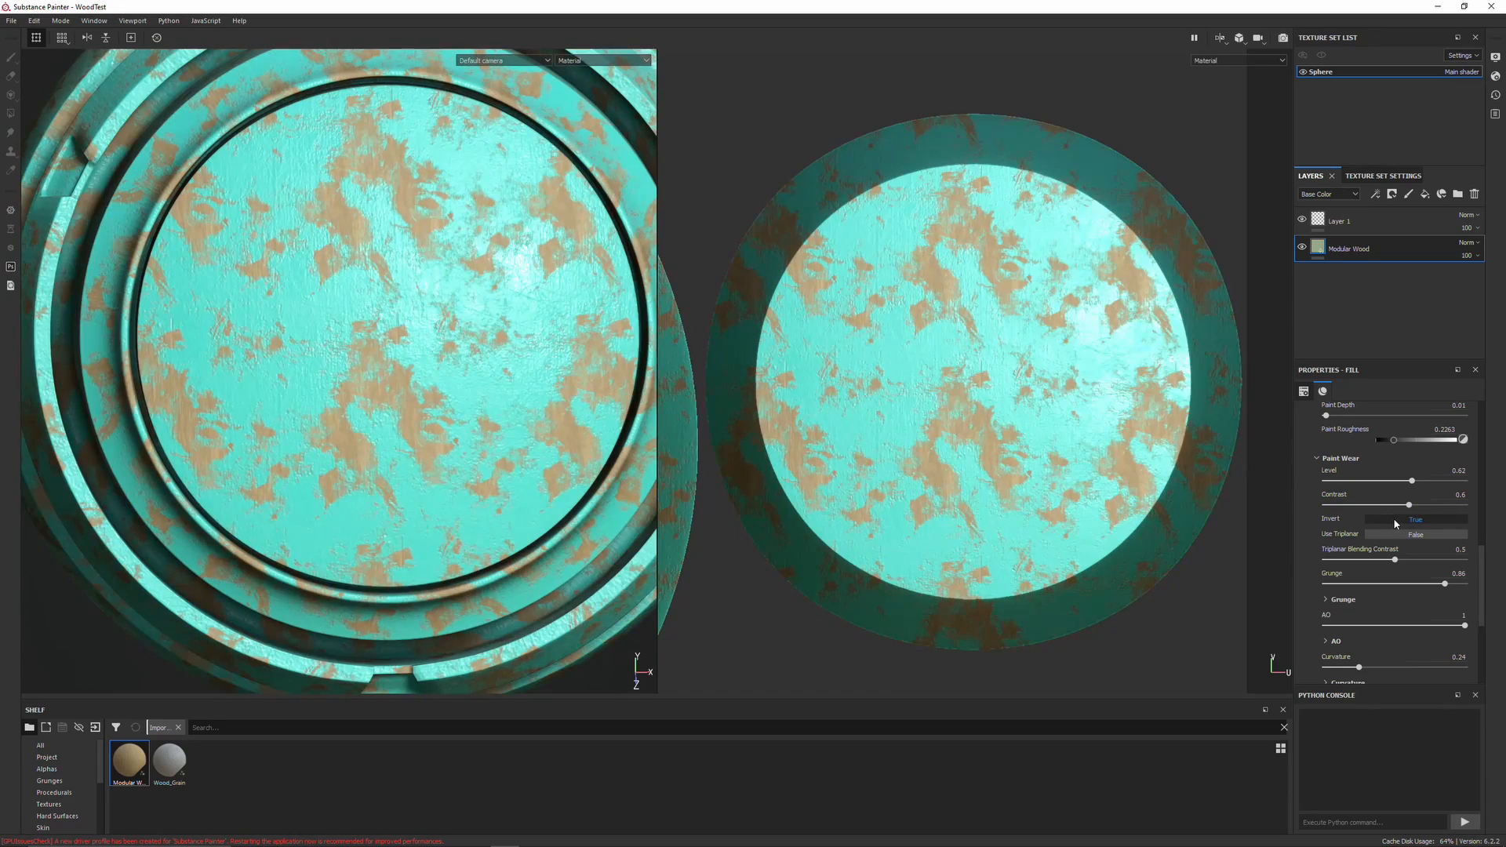
Expand the Grunge subgroup under Paint Wear
left_click_drag(502, 360, 862, 411, "alt")
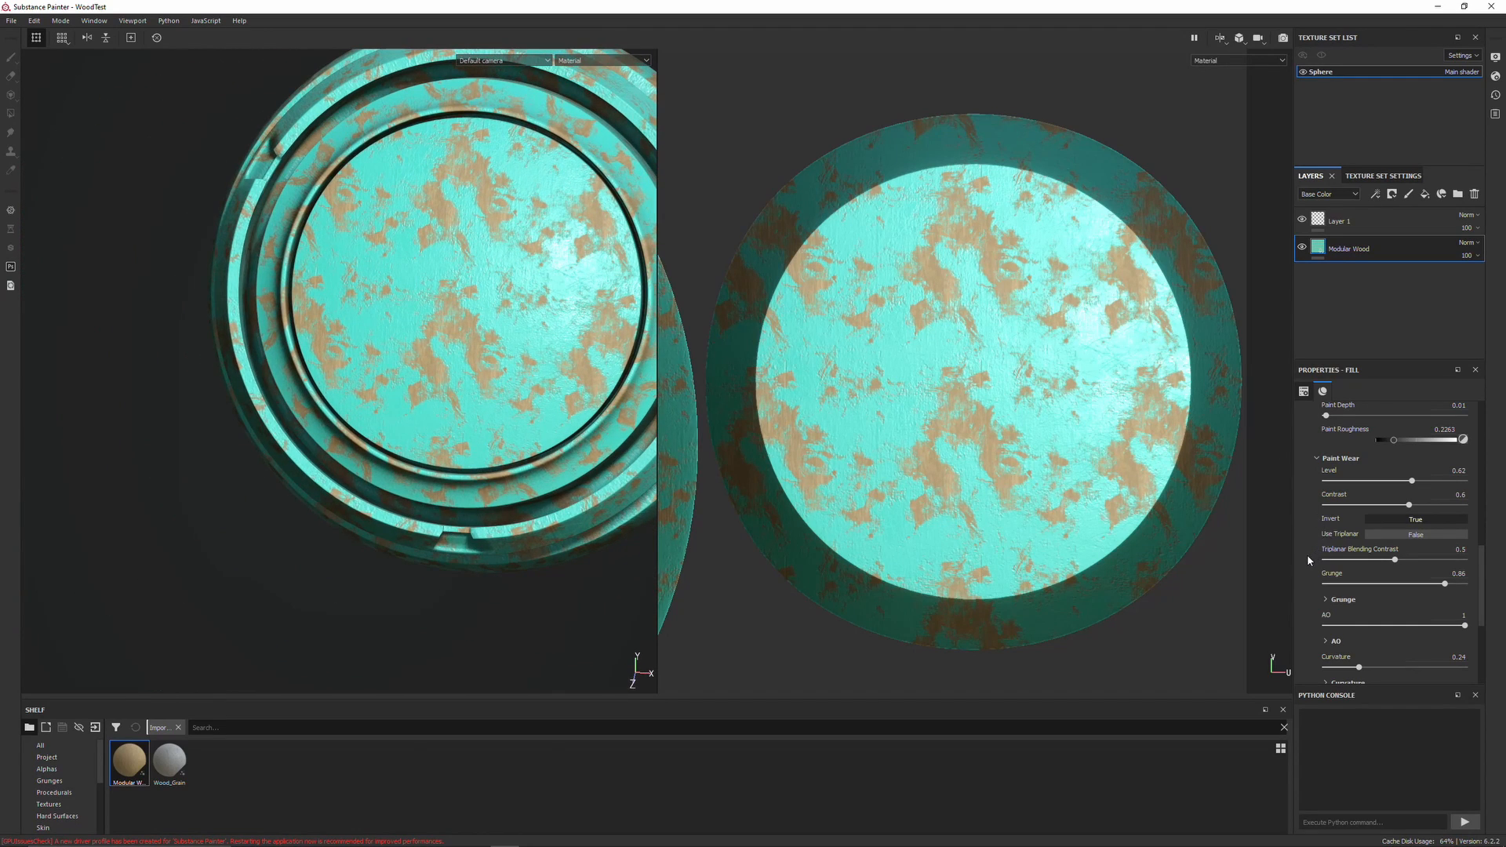
scroll(1307, 558, "down", 1)
left_click(1333, 564)
Lower the Paint Wear Level to about 0.22 and raise its Contrast to about 0.84
mouse_move(1347, 587)
left_mouse_down()
mouse_move(1333, 587)
mouse_move(1348, 588)
left_mouse_up()
left_click_drag(1412, 445, 1356, 445)
left_click(1442, 469)
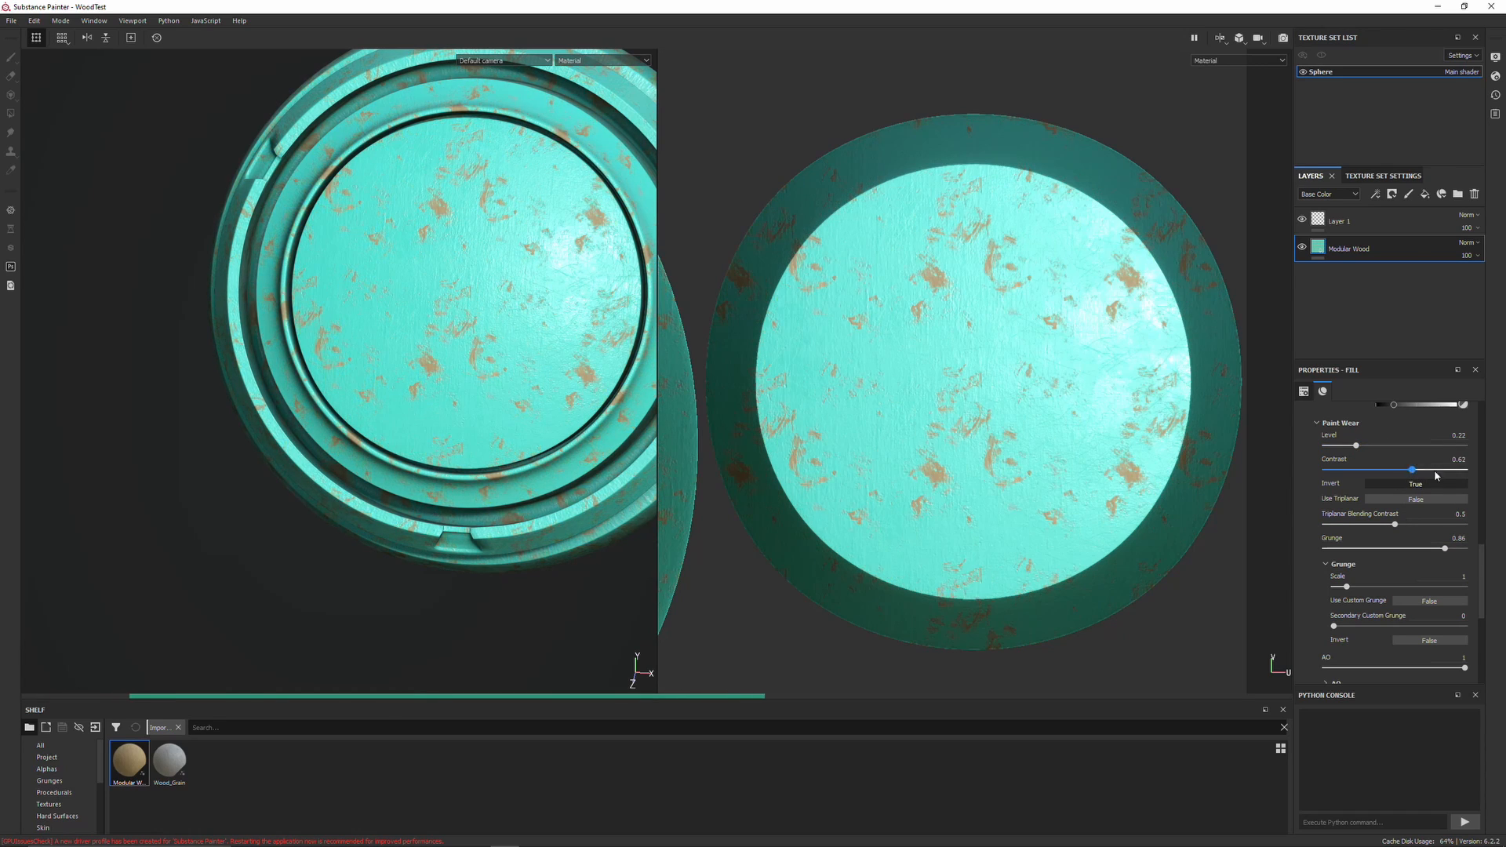
Zoom and orbit around the sphere to inspect the sparse scratched wear in the turquoise paint
left_click_drag(486, 413, 706, 392, "alt")
scroll(1321, 580, "down", 5)
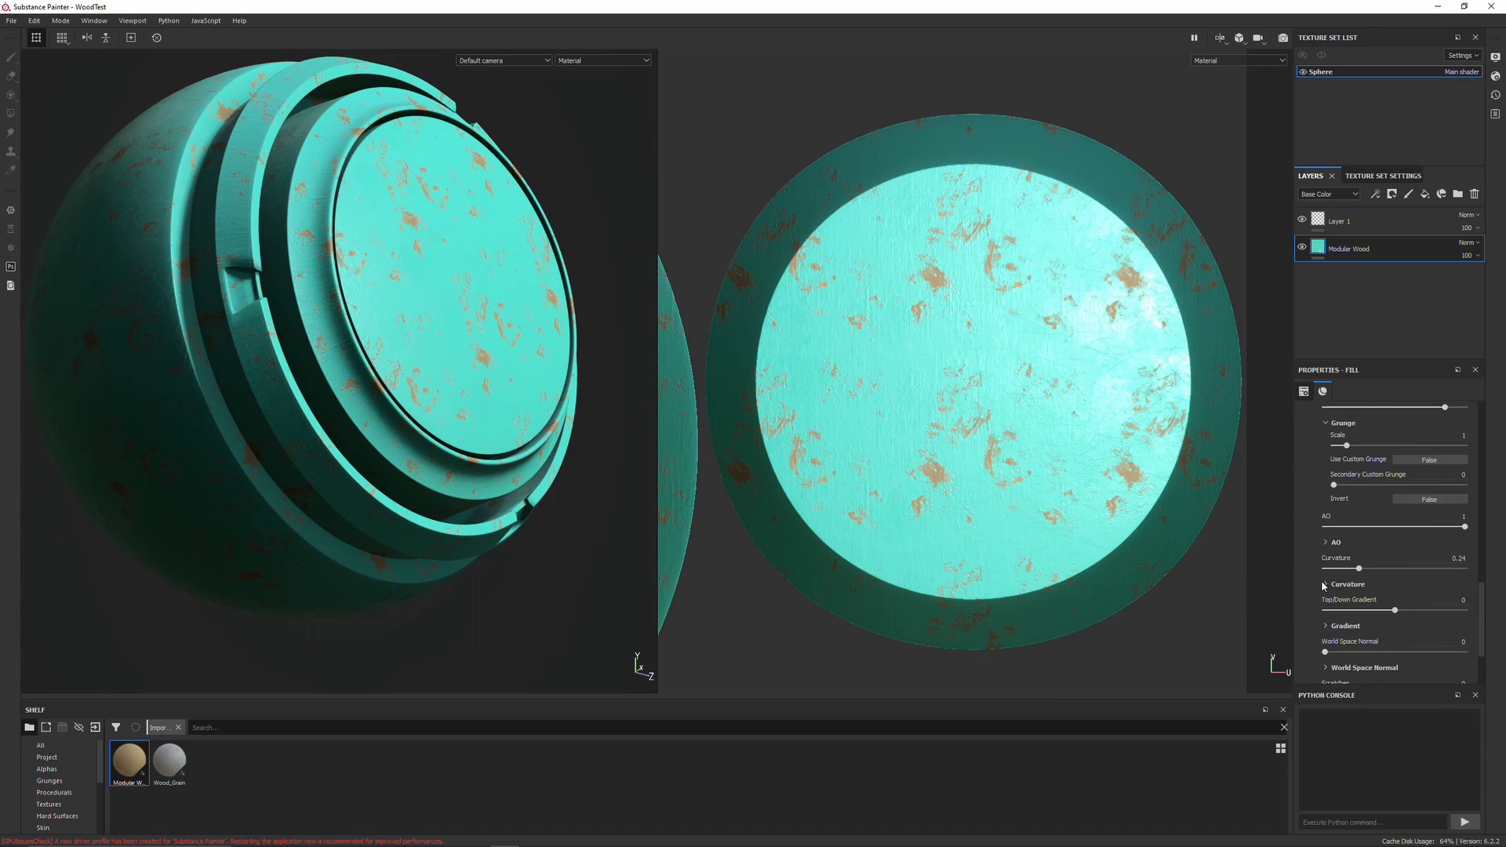
left_click_drag(376, 338, 333, 360, "alt")
scroll(1302, 541, "up", 8)
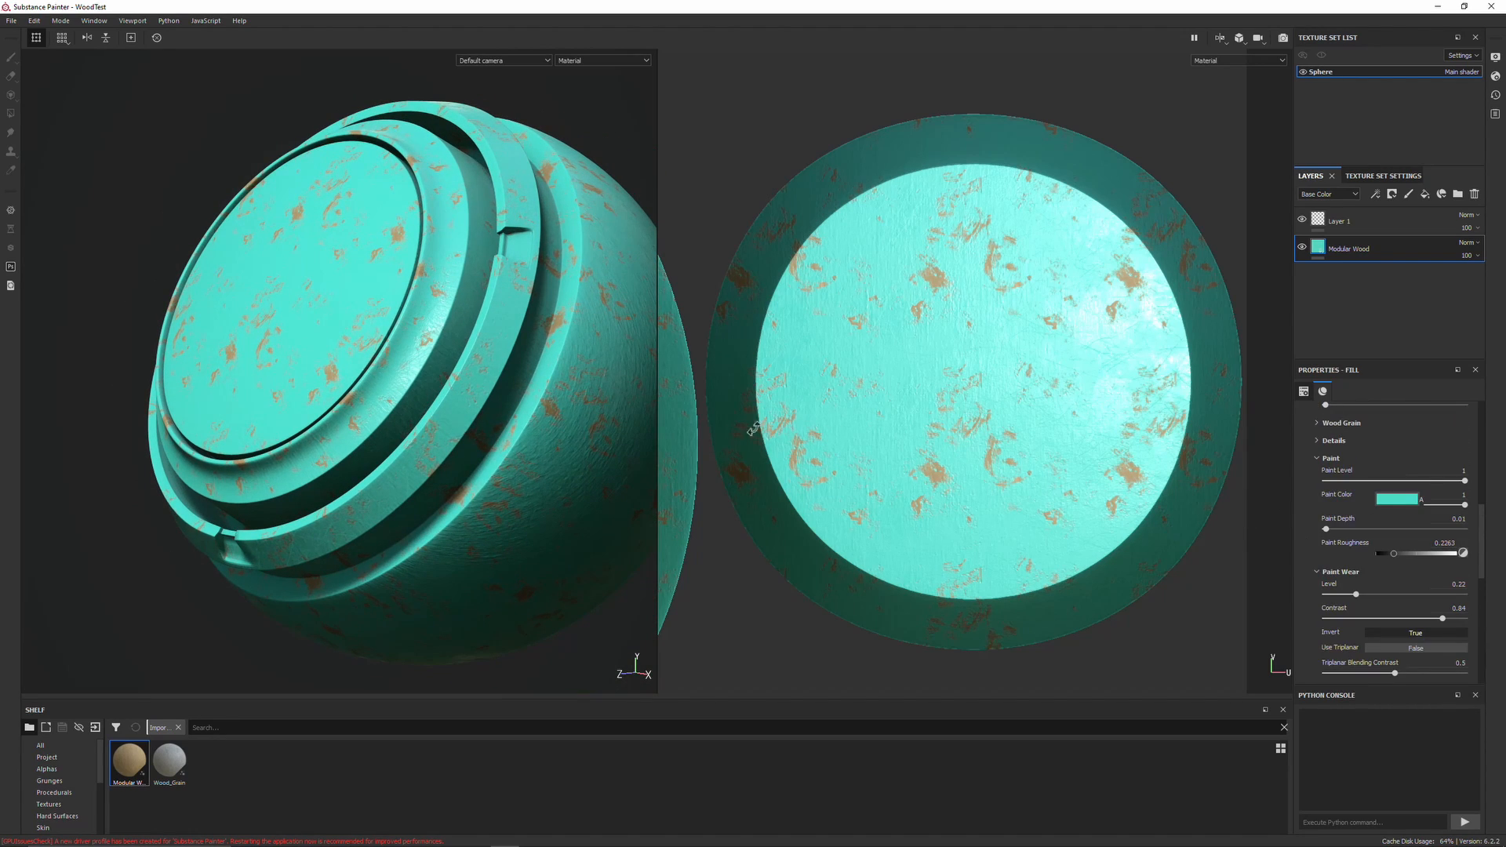
left_click_drag(559, 428, 385, 440, "alt")
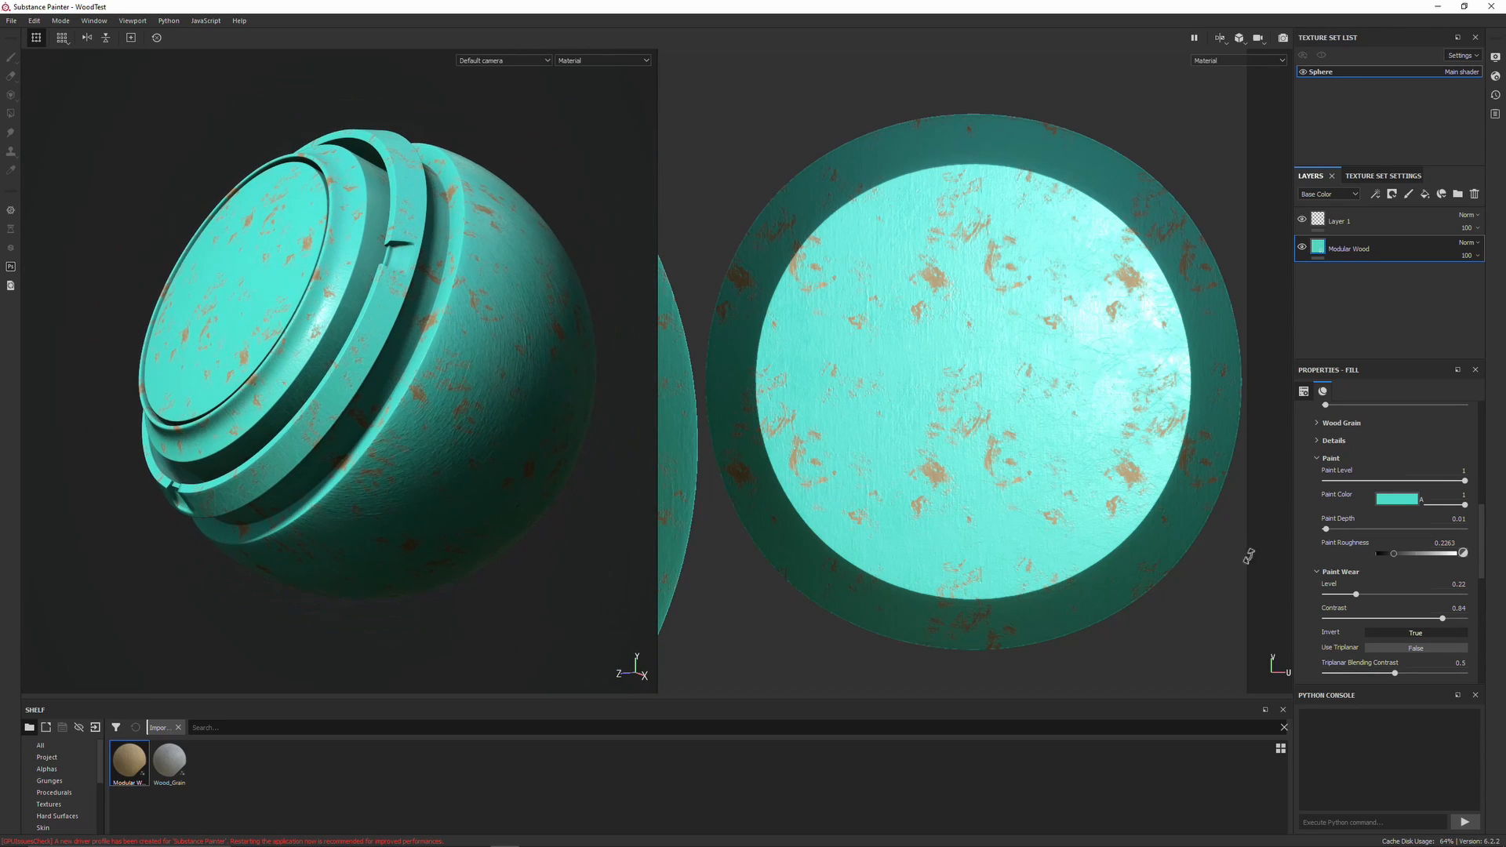
left_click_drag(471, 403, 450, 417, "alt")
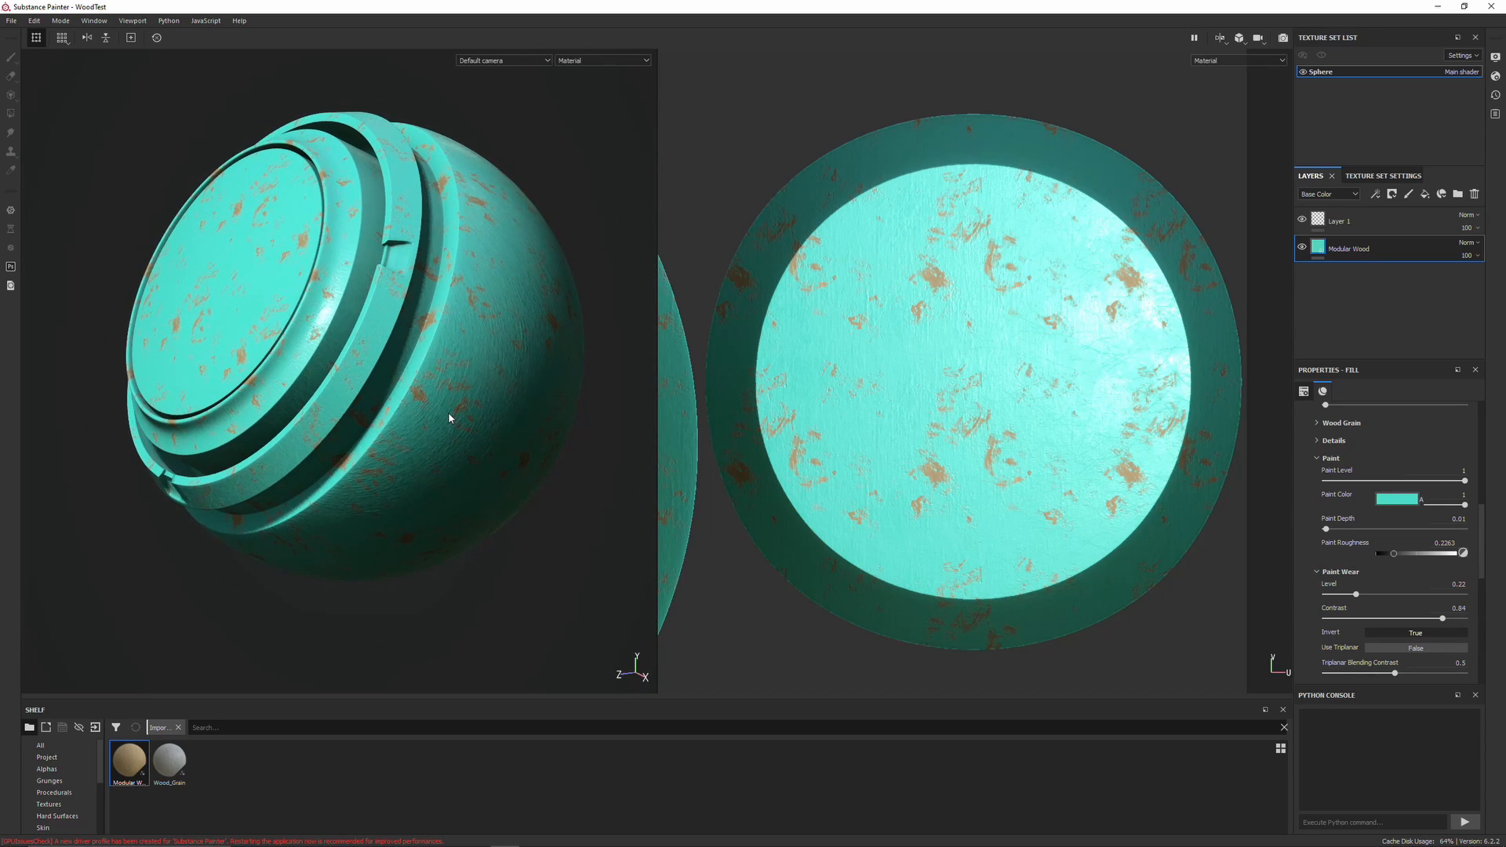